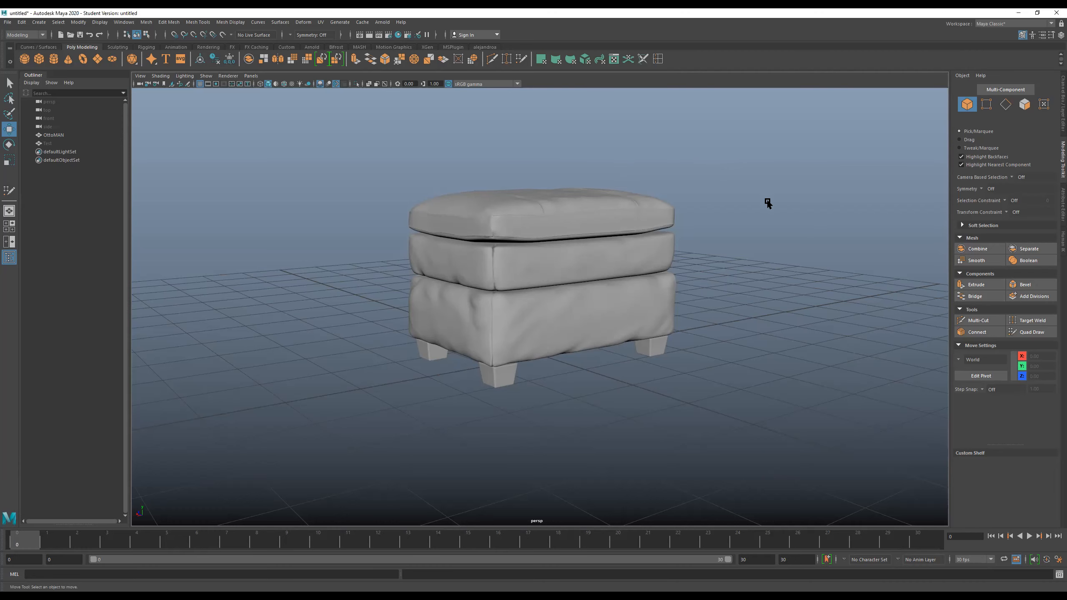
- Examine the ottoman's dense wireframe and shaded form up close from several angles
left_click_drag(753, 234, 715, 261, "alt")
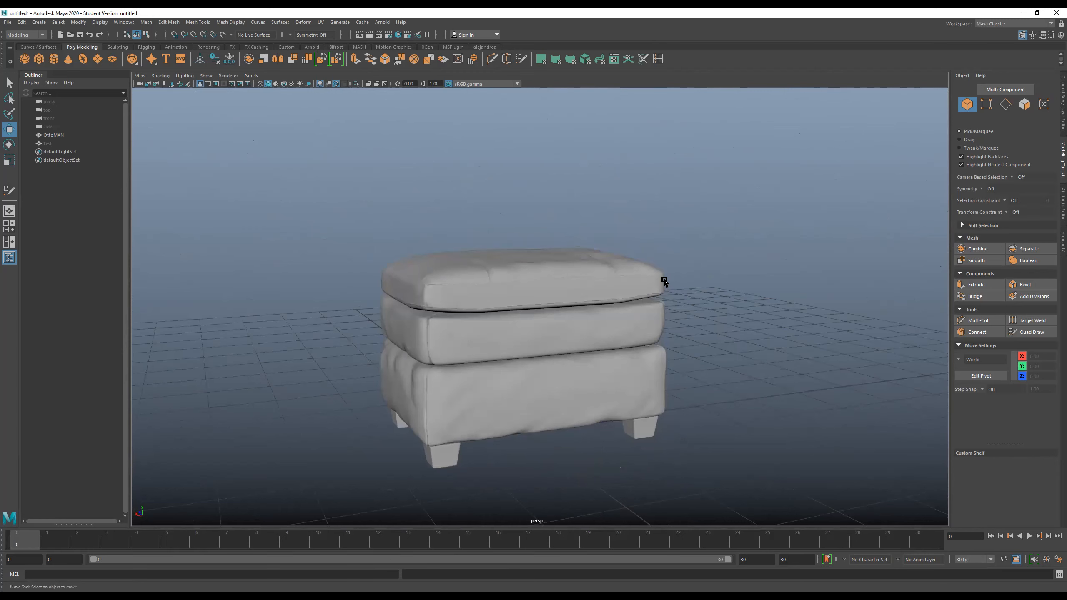
left_click(627, 274)
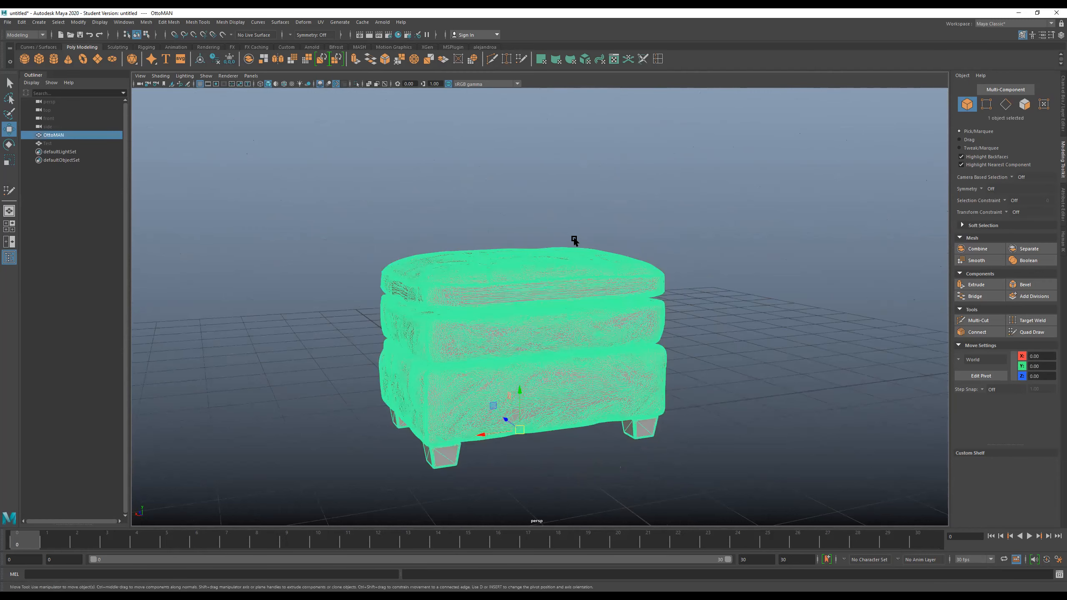
left_click_drag(516, 327, 556, 307, "alt")
middle_click_drag(557, 306, 580, 297, "alt")
right_click_drag(580, 297, 583, 348, "alt")
left_click_drag(583, 348, 434, 348, "alt")
middle_click_drag(550, 321, 485, 323, "alt")
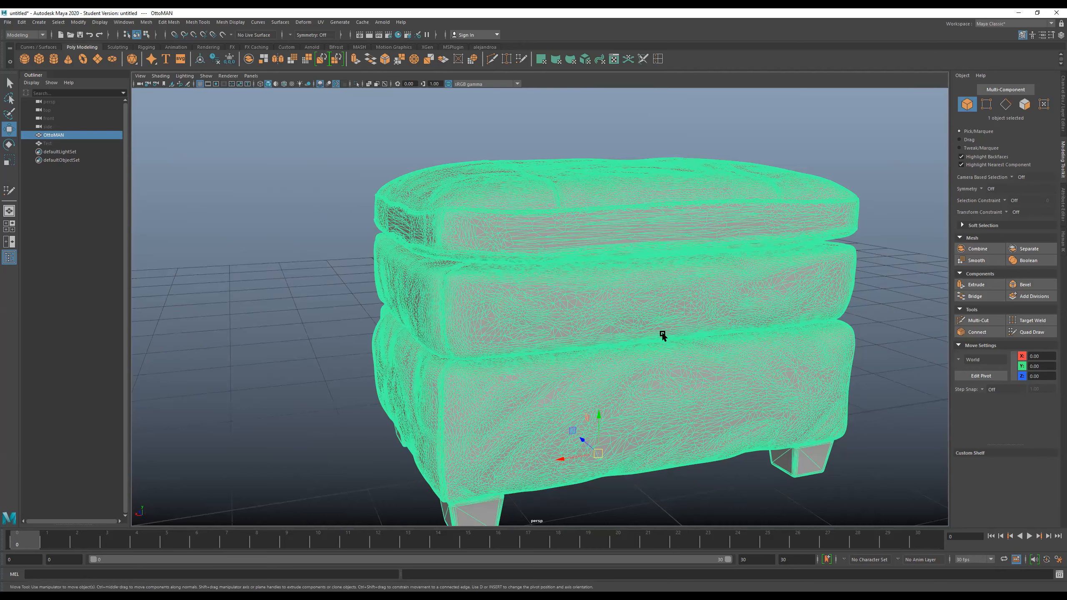
middle_click_drag(638, 319, 582, 301, "alt")
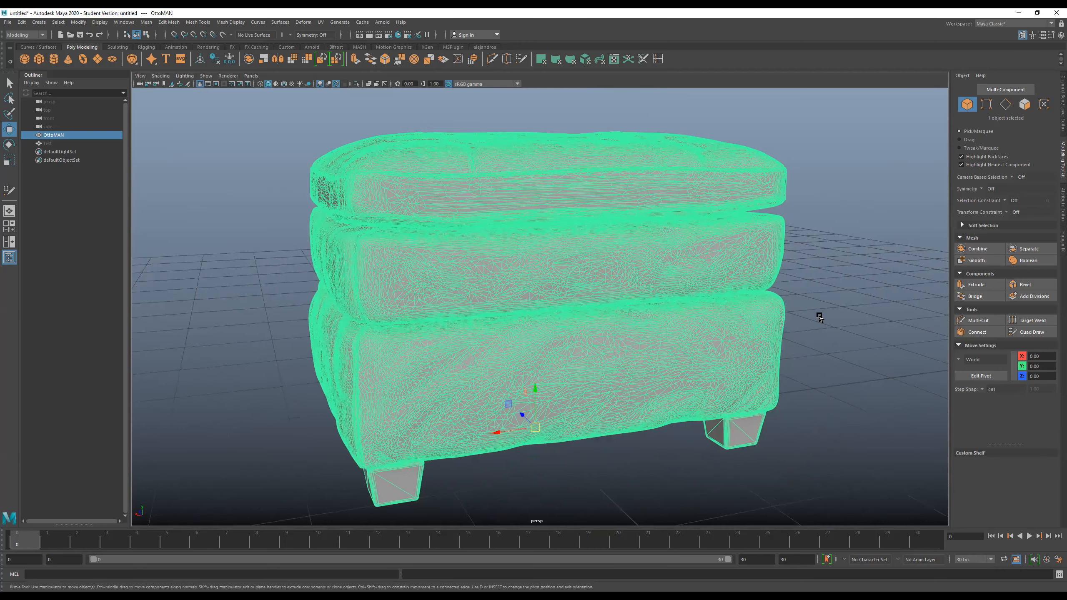
left_click(819, 316)
left_click_drag(819, 316, 804, 285, "alt")
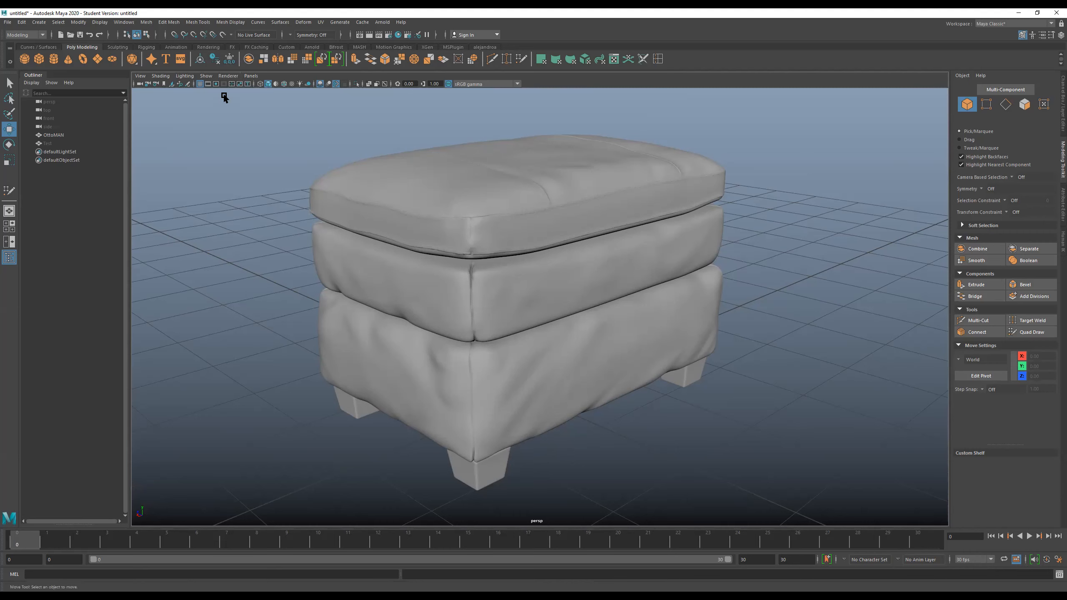
- Make the ottoman mesh a live surface
left_click(392, 186)
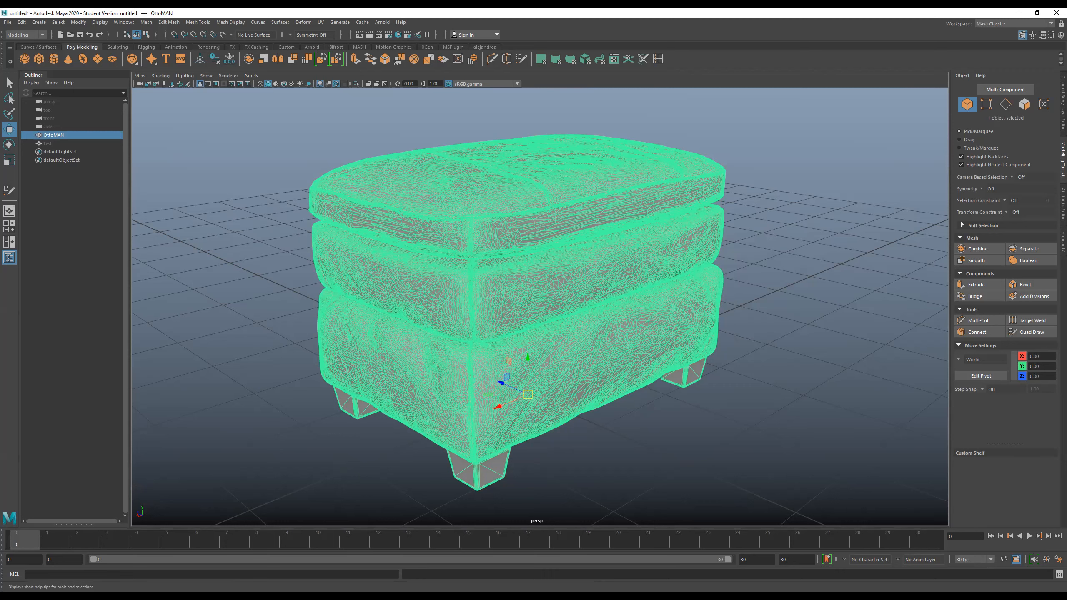
left_click(223, 36)
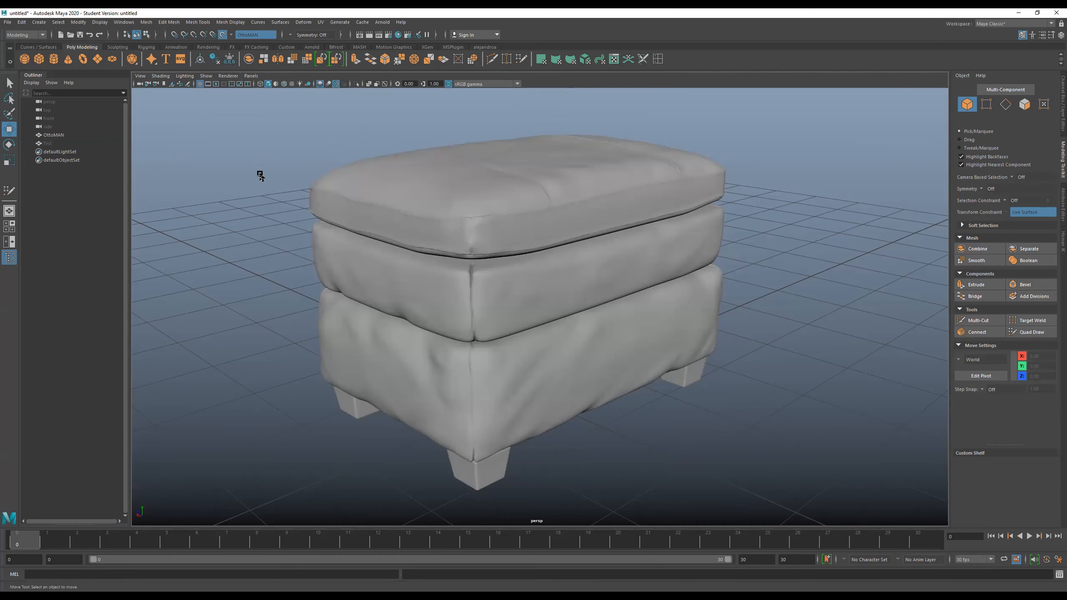
left_click_drag(296, 131, 489, 333)
- Try moving a new polygon cube across the live ottoman surface, and delete the cube
left_click(38, 58)
left_click_drag(529, 355, 424, 148)
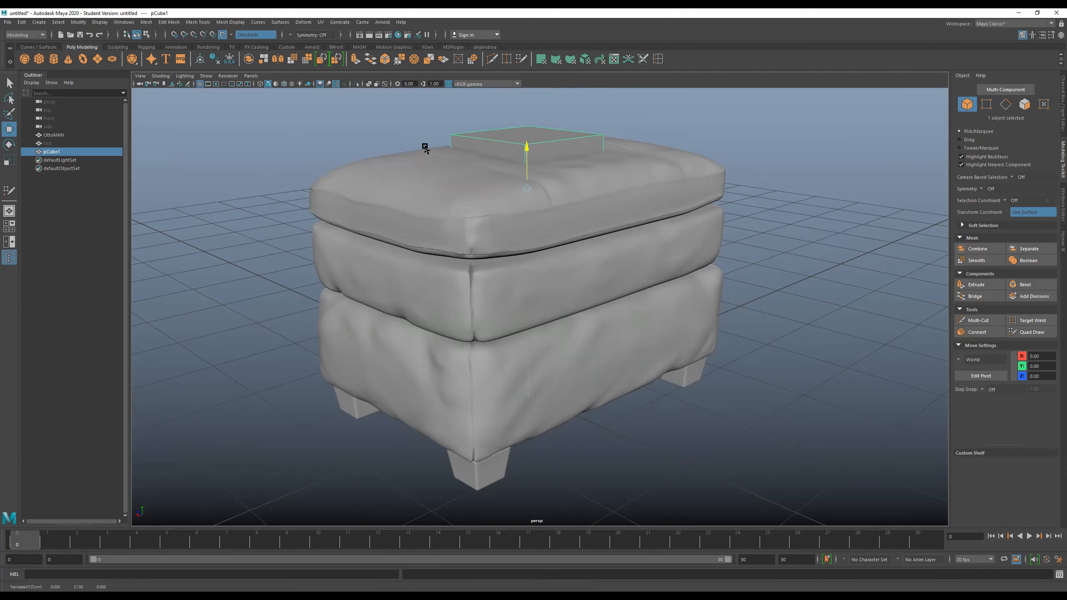
left_click_drag(483, 189, 574, 207)
middle_click_drag(461, 227, 417, 193)
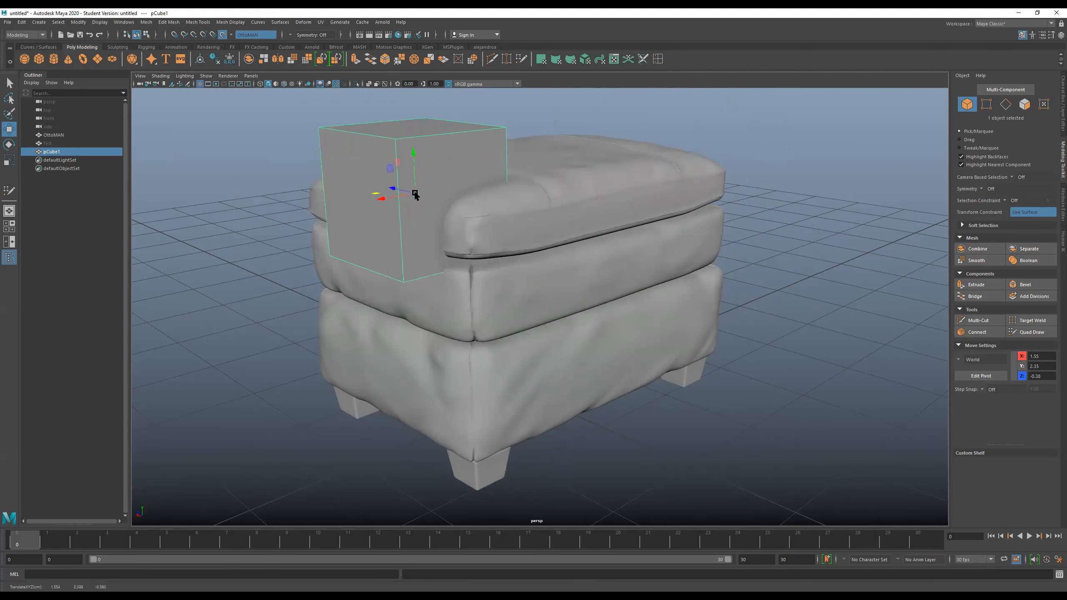
key("Delete")
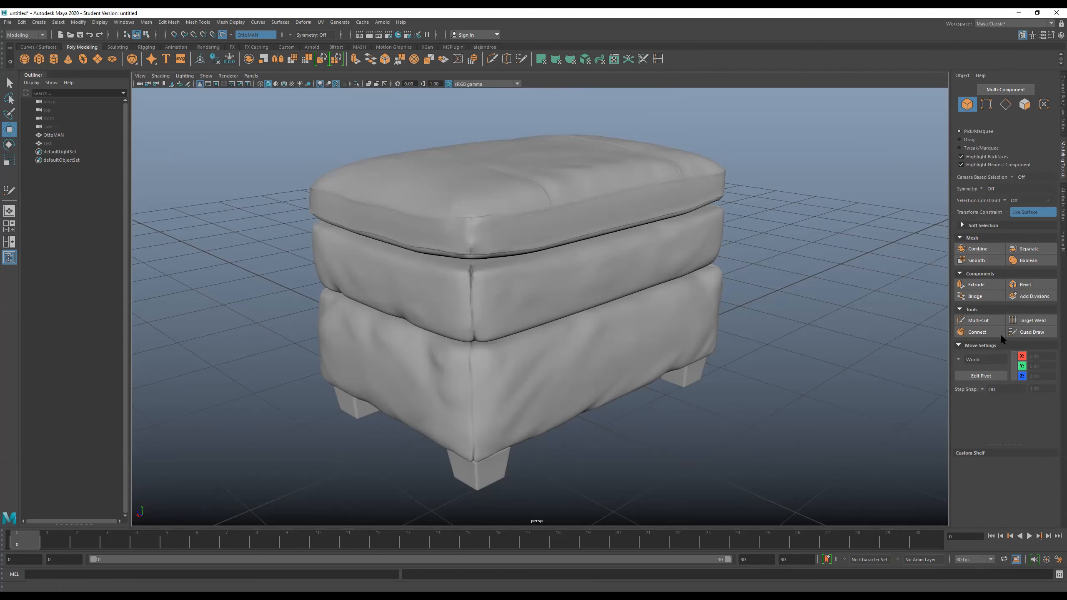
- Place four Quad Draw points at the top cushion's front corner and fill them into a quad
left_click(1037, 334)
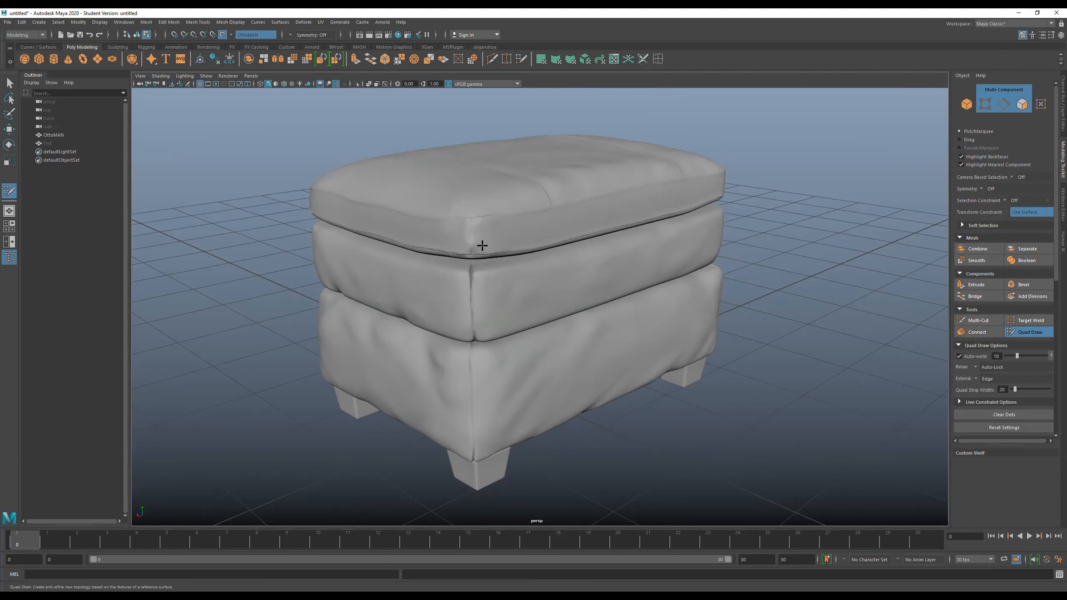
left_click(472, 219)
left_click(510, 217)
left_click(511, 250)
left_click(472, 254)
left_click(498, 241, "shift")
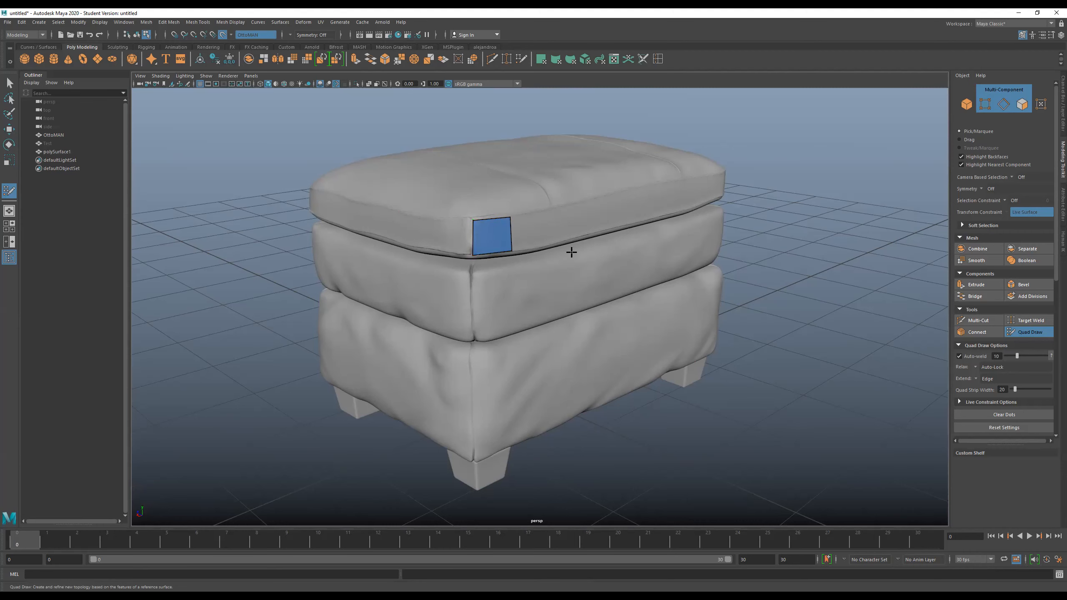
- Adjust the quad's corner vertices so they sit just inside the cushion's seams
scroll(571, 252, "up", 5)
left_click_drag(562, 248, 526, 212, "alt")
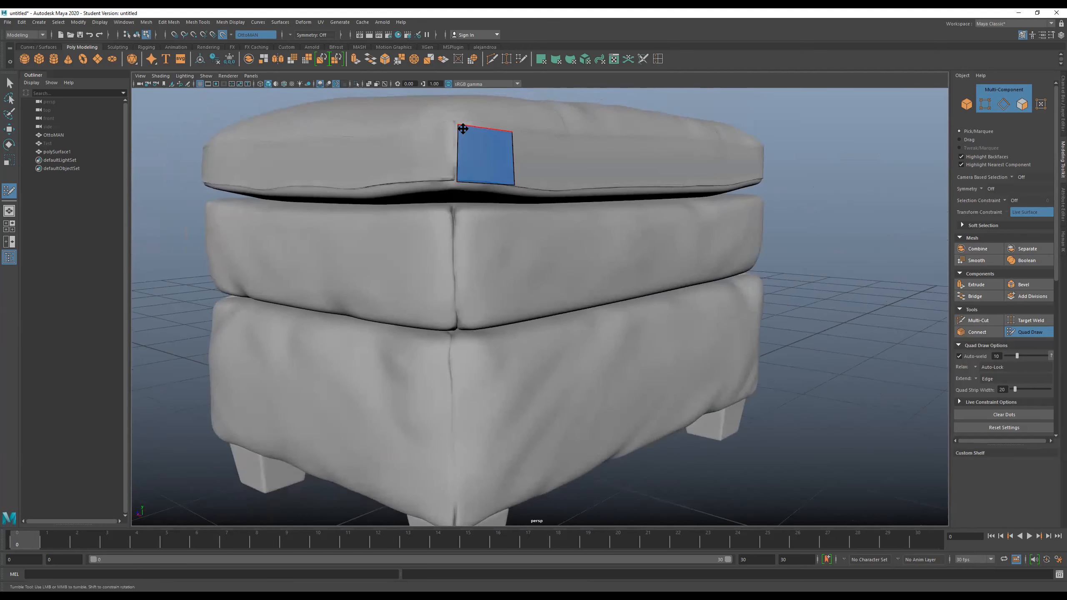
scroll(555, 236, "up", 3)
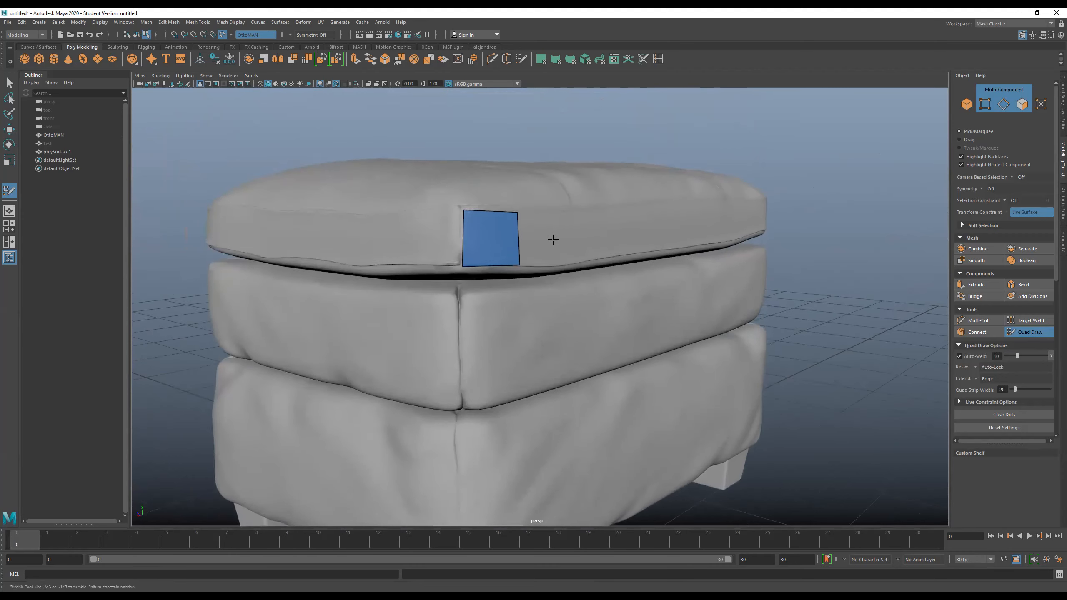
scroll(559, 282, "up", 2)
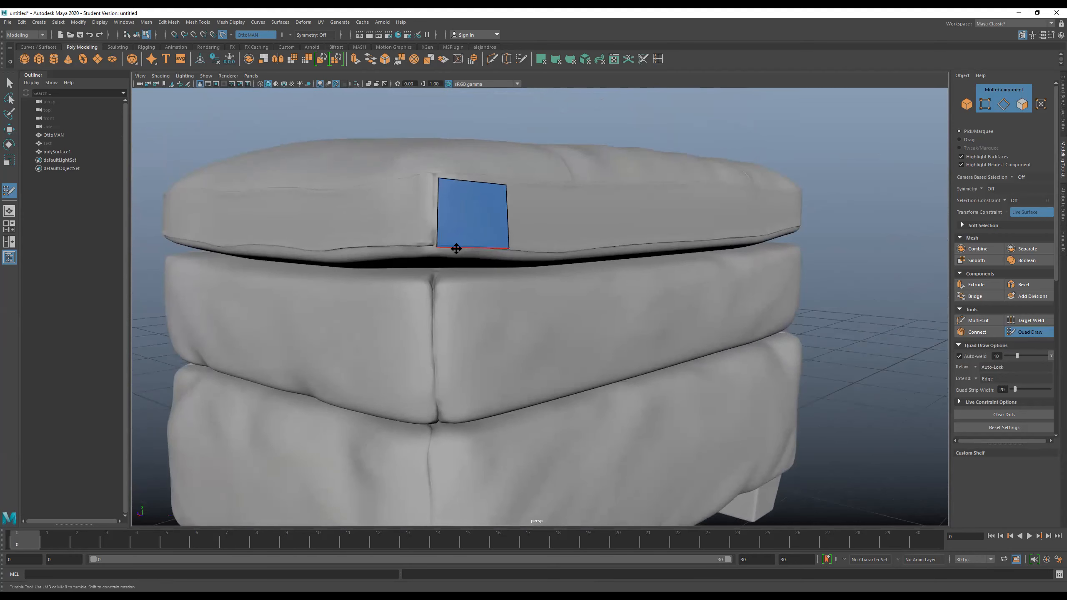
left_click_drag(438, 248, 440, 241)
left_click_drag(493, 276, 465, 276, "alt")
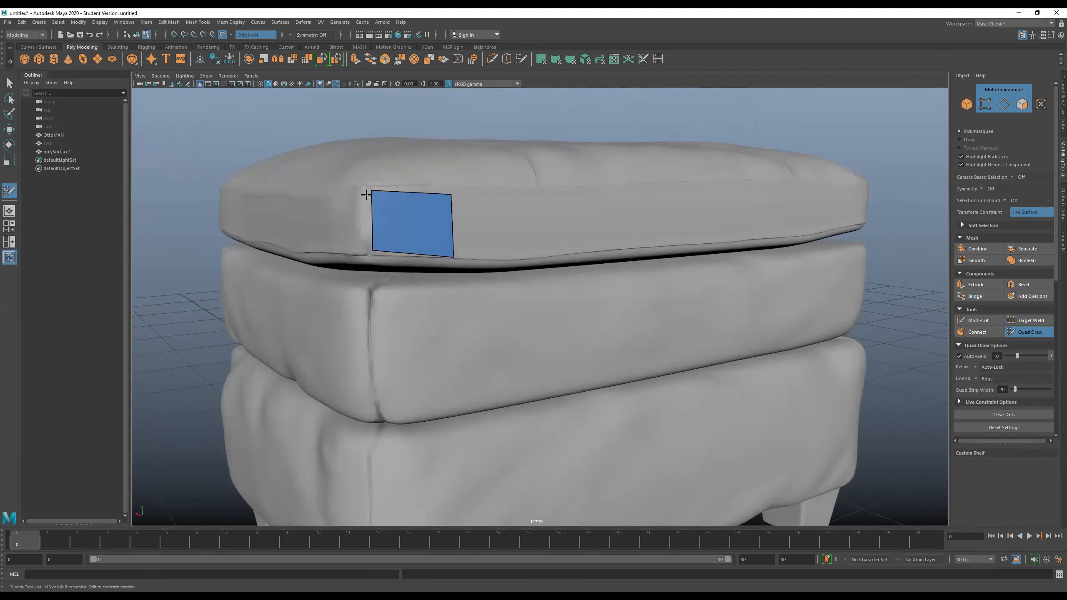
left_click_drag(372, 192, 375, 194)
mouse_move(453, 257)
left_mouse_down()
mouse_move(518, 268)
mouse_move(440, 249)
left_mouse_up()
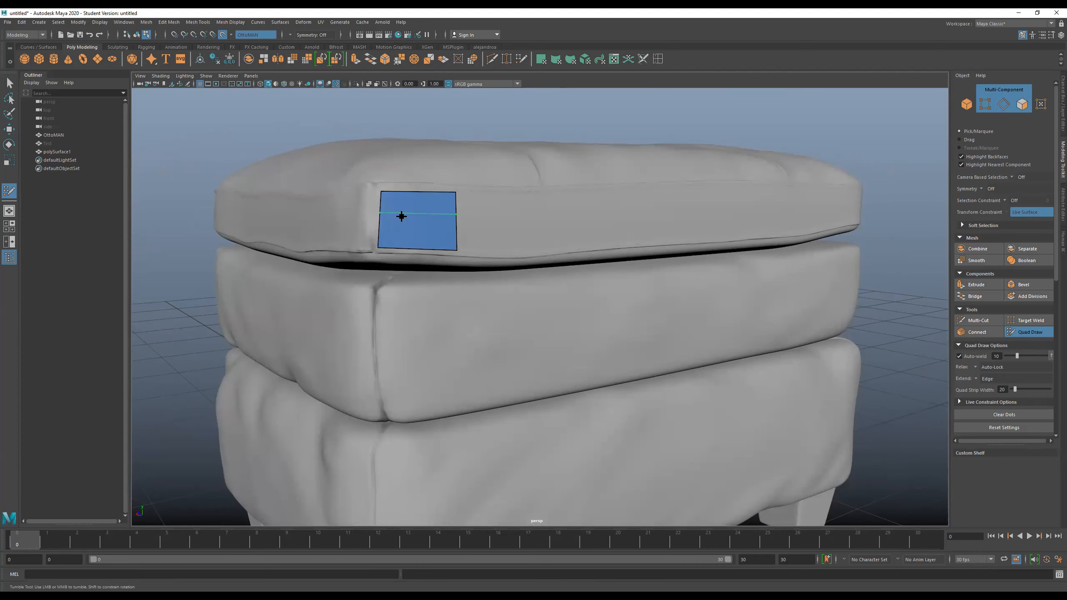
- Split the quad with edge loops and extend the patch with new quads toward the cushion's vertical corner seam
left_click(408, 242, "ctrl")
left_click_drag(552, 297, 526, 227, "alt")
middle_click_drag(526, 227, 522, 322, "alt")
left_click_drag(522, 321, 521, 207, "alt")
scroll(522, 207, "up", 8)
middle_click_drag(528, 205, 528, 425, "alt")
mouse_move(529, 425)
left_mouse_down("alt")
mouse_move(529, 352)
mouse_move(517, 352)
mouse_move(504, 377)
mouse_move(492, 361)
left_mouse_up("alt")
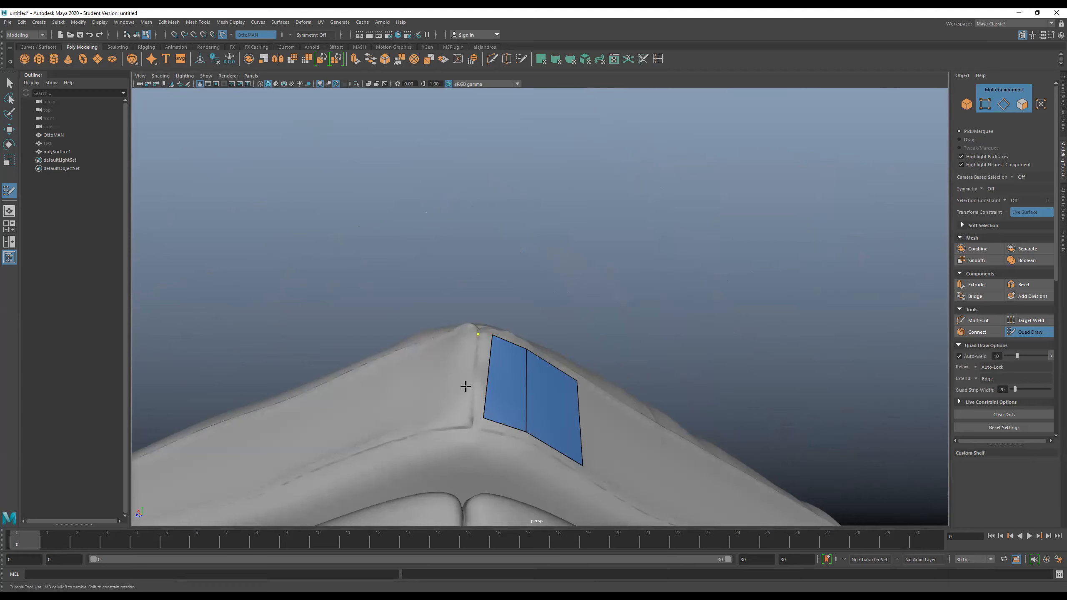
left_click(474, 418)
left_click(478, 387, "shift")
left_click_drag(483, 424, 432, 294, "alt")
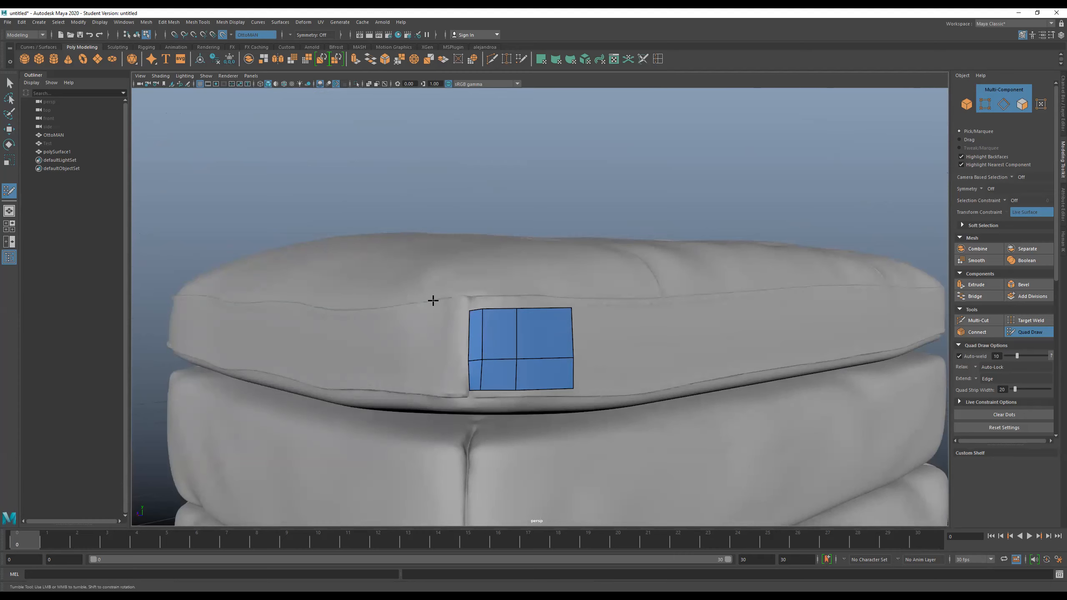
- Try filling a small quad above the patch at the cushion's upper corner, and undo it with its points
left_click_drag(350, 305, 359, 319, "alt")
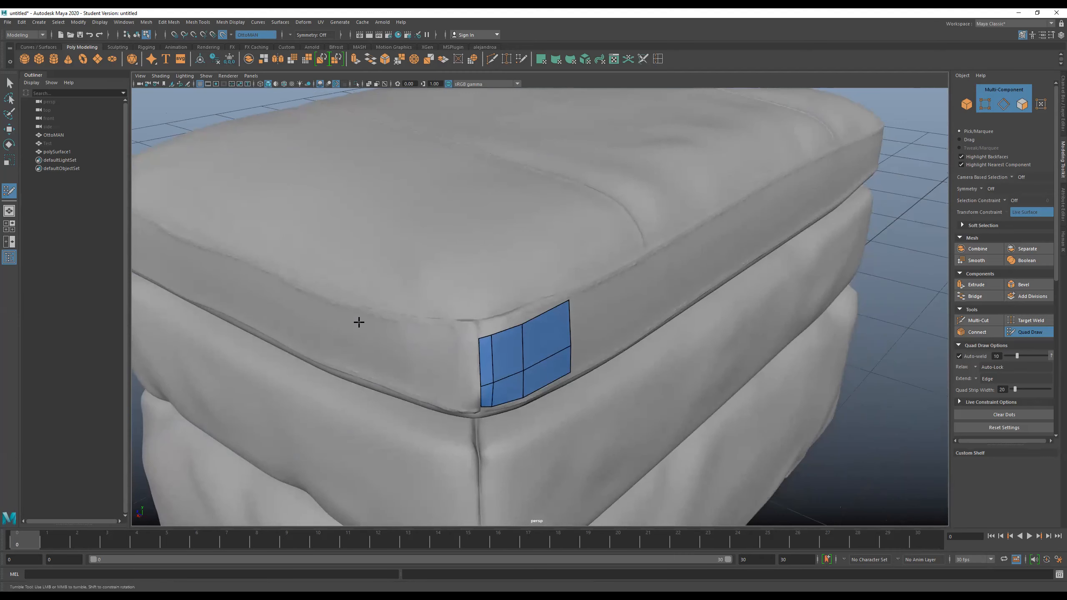
left_click_drag(699, 325, 673, 318, "alt")
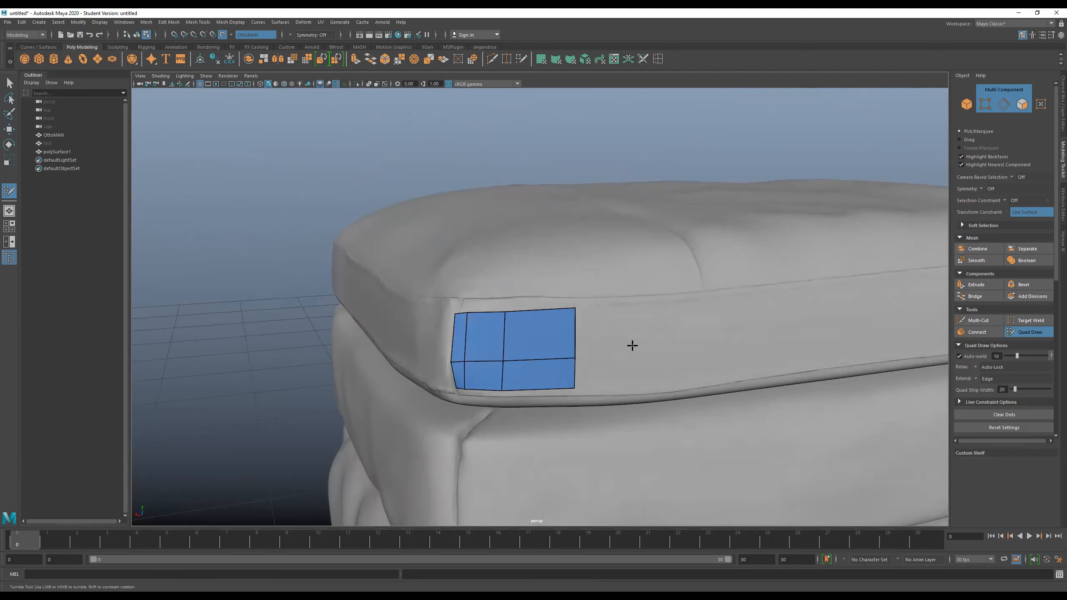
left_click_drag(659, 346, 674, 348, "alt")
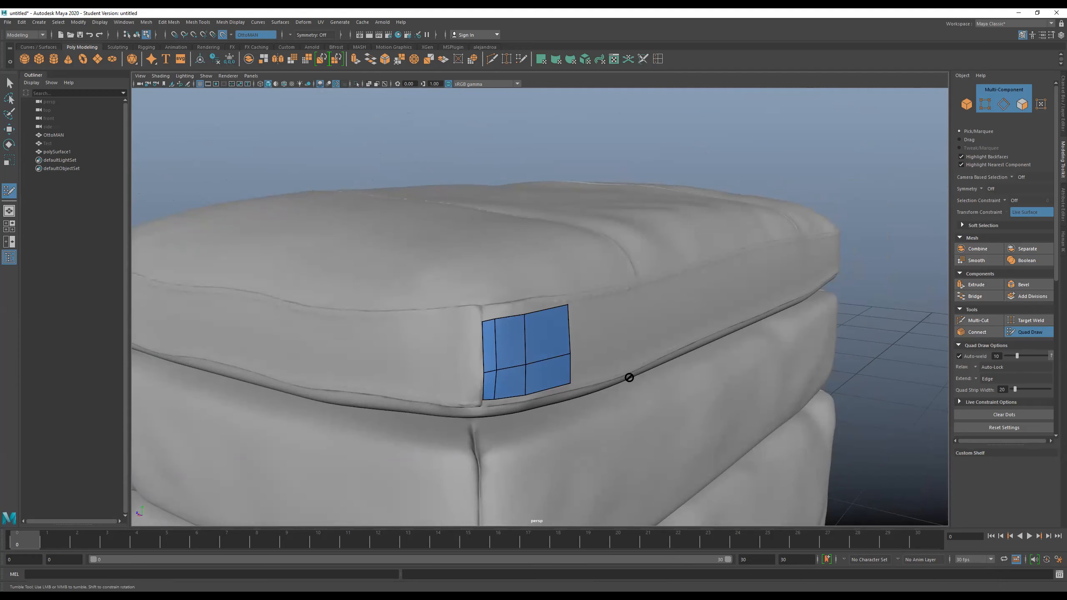
left_click_drag(616, 331, 589, 354, "alt")
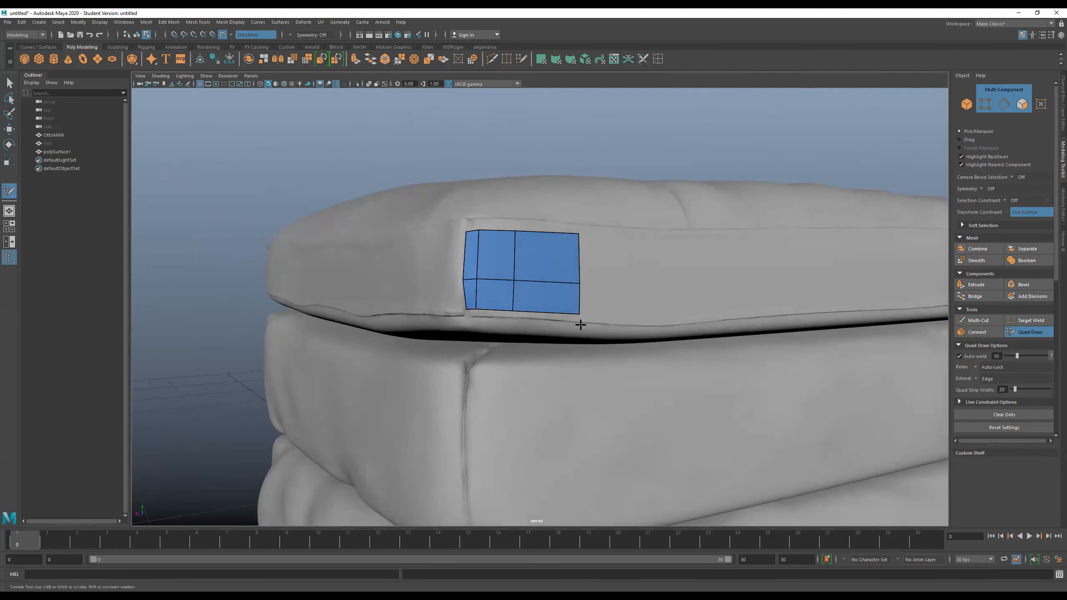
left_click_drag(397, 265, 412, 233, "alt")
right_click_drag(414, 236, 524, 468, "alt")
scroll(541, 421, "down", 5)
left_click_drag(559, 441, 595, 439, "alt")
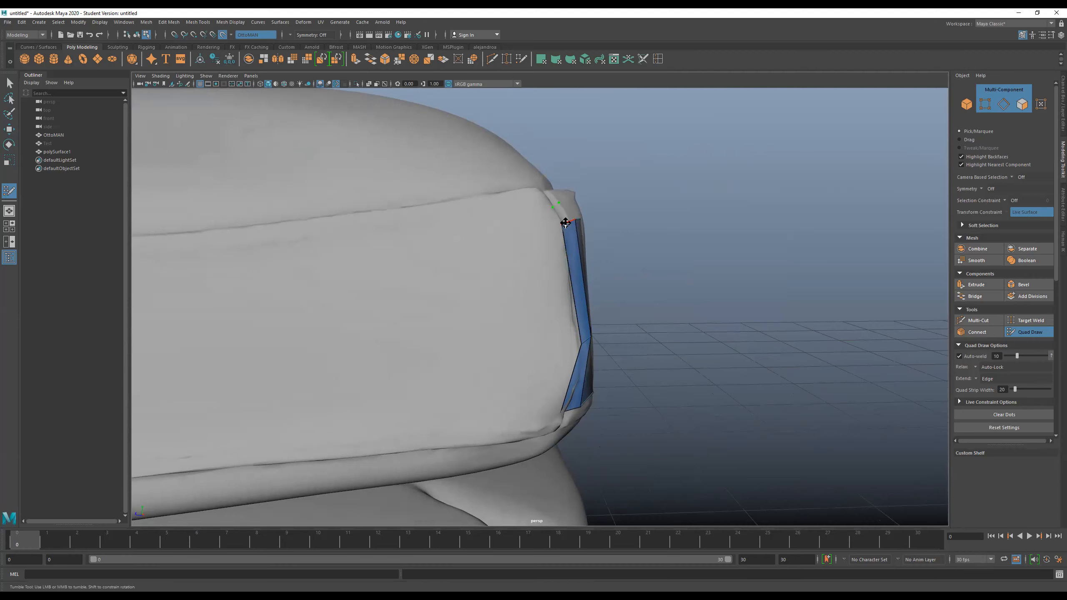
left_click(559, 216)
left_click_drag(688, 238, 666, 237, "alt")
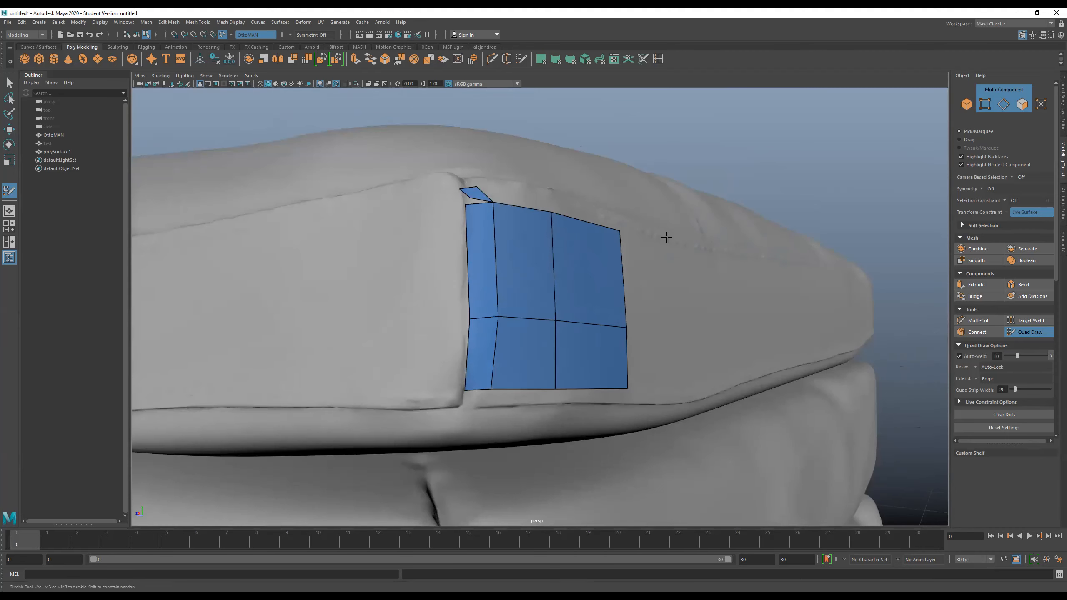
key("ctrl+z")
key("ctrl+z")
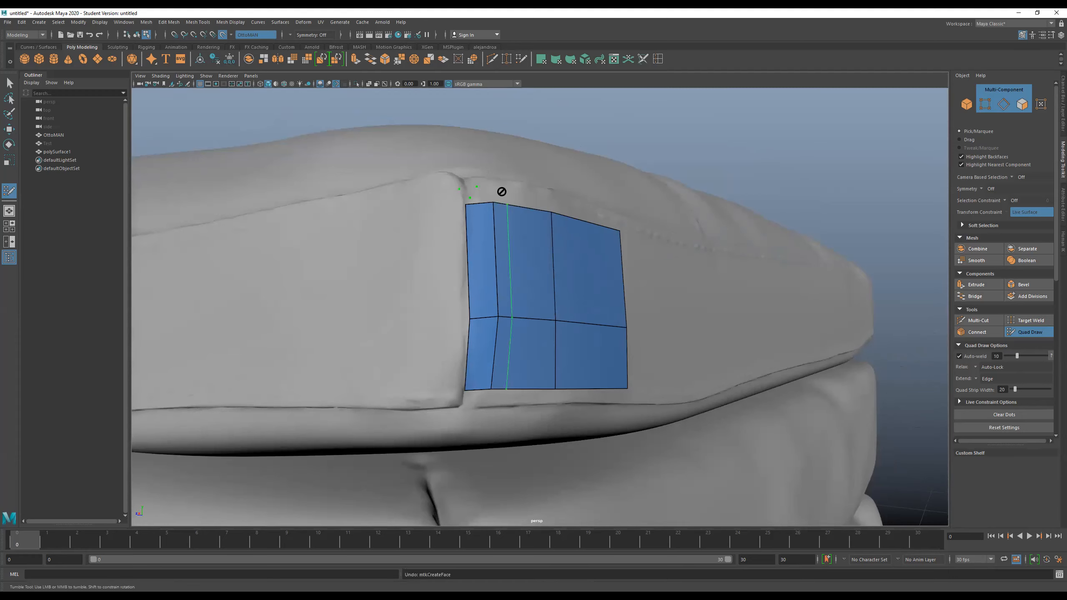
key("ctrl+z")
- Add a row of quads along the patch's upper edge, reaching up to the cushion's upper seam
left_click(490, 180)
left_click(524, 195, "shift")
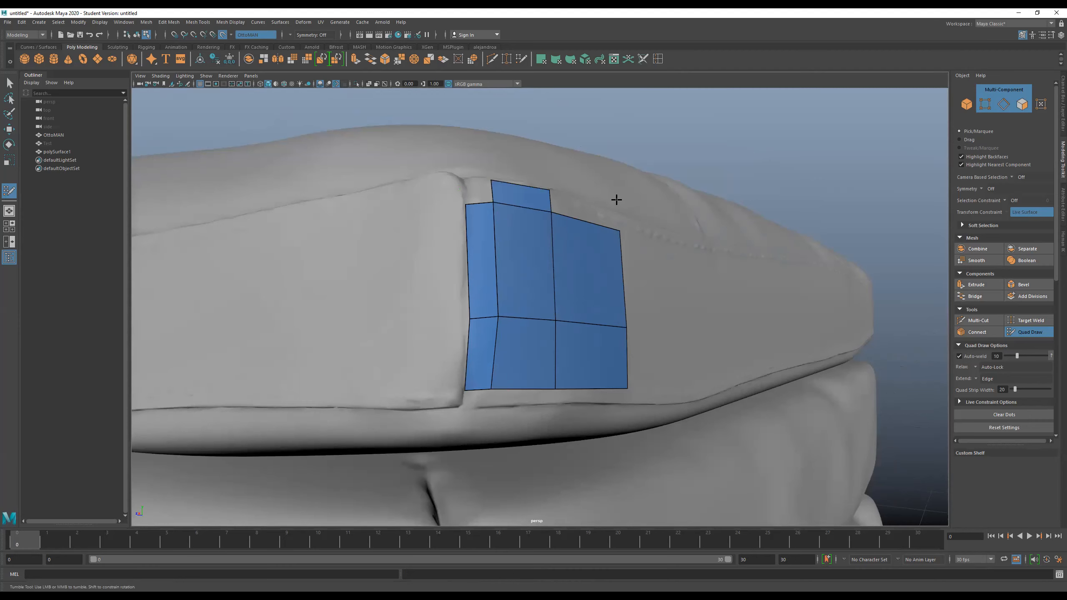
key("ctrl+z")
key("ctrl+z")
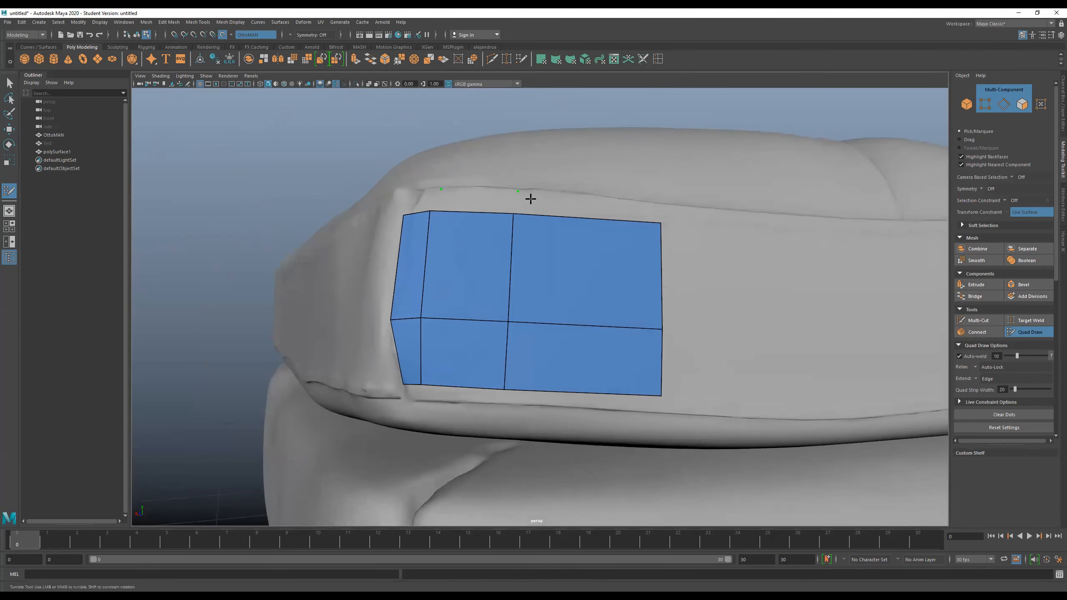
left_click(550, 202, "shift")
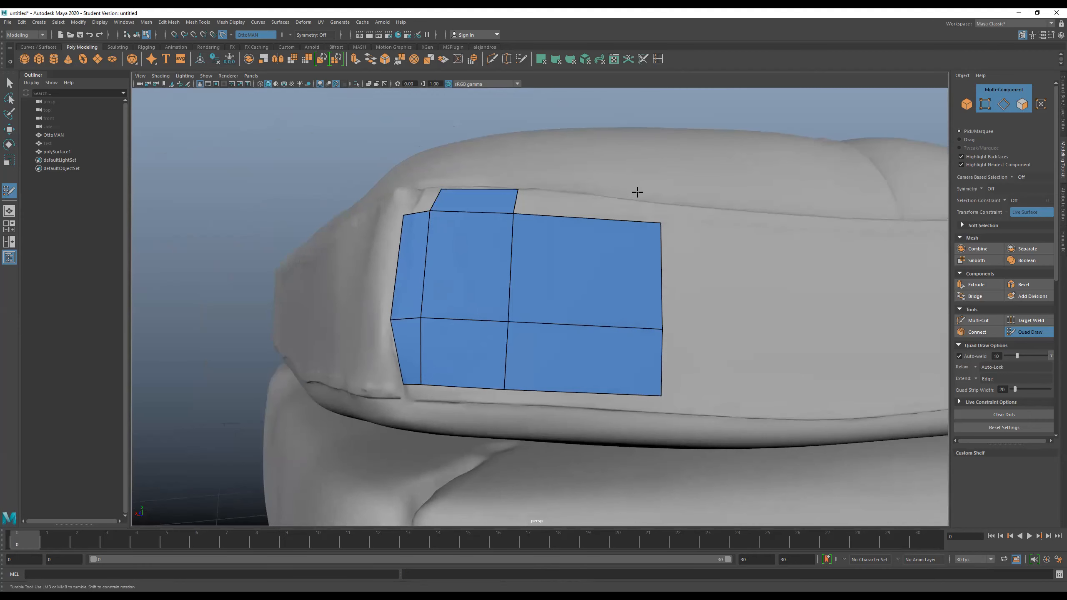
left_click(716, 208, "shift")
- Examine the quad patch against the whole ottoman from several angles and distances
mouse_move(744, 231)
left_mouse_down("alt")
mouse_move(777, 224)
mouse_move(761, 224)
left_mouse_up("alt")
right_click_drag(681, 224, 583, 222, "alt")
right_click_drag(622, 311, 600, 255, "alt")
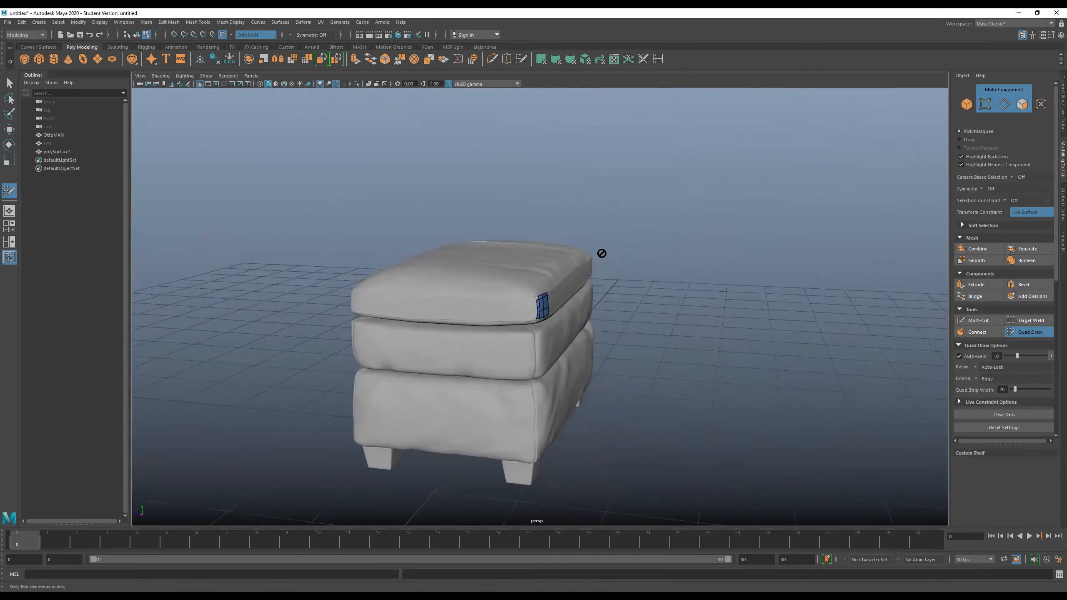
left_click_drag(600, 255, 565, 246, "alt")
middle_click_drag(587, 277, 579, 234, "alt")
left_click_drag(579, 233, 545, 213, "alt")
right_click_drag(545, 213, 500, 101, "alt")
left_click_drag(538, 183, 538, 246, "alt")
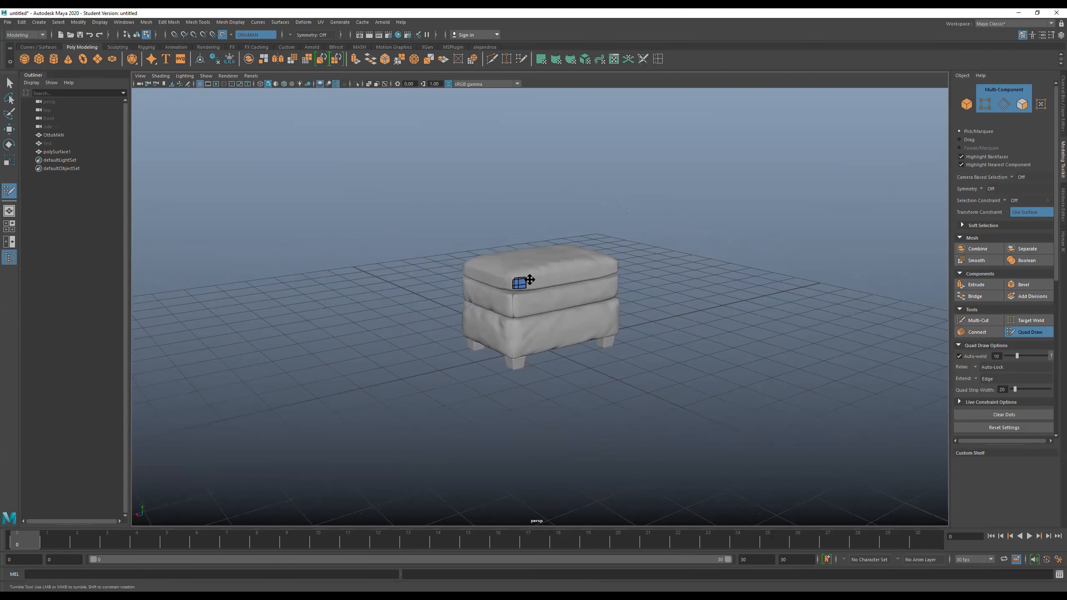
right_click_drag(537, 280, 445, 238, "alt")
scroll(509, 203, "up", 5)
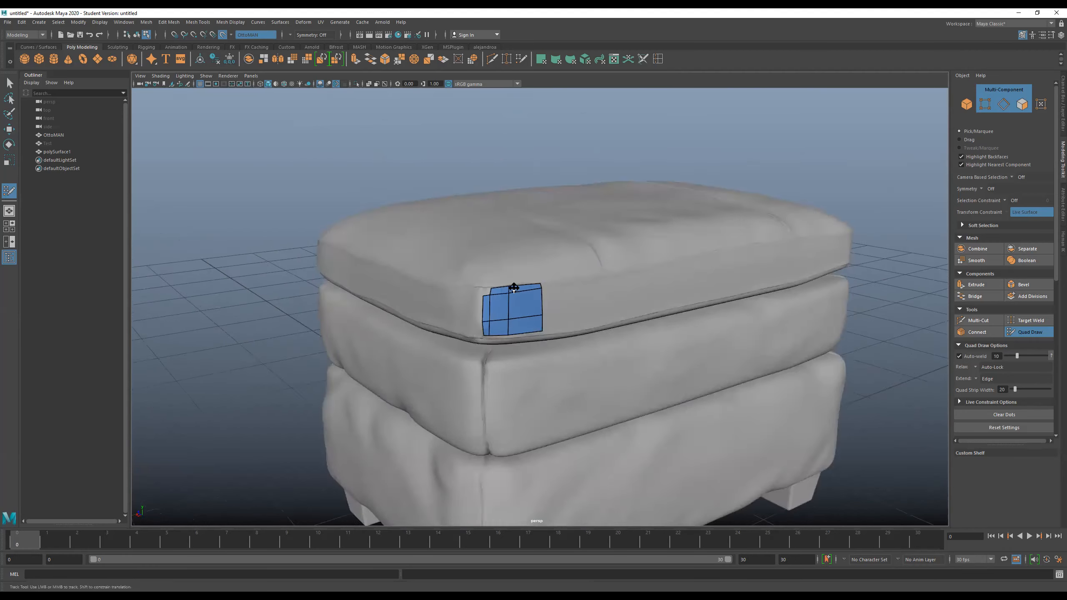
- Undo the added quads and edge loops back to the single quad at the cushion's corner
key("ctrl+z")
key("ctrl+z")
key("ctrl+z")
key("ctrl+z")
key("ctrl+z")
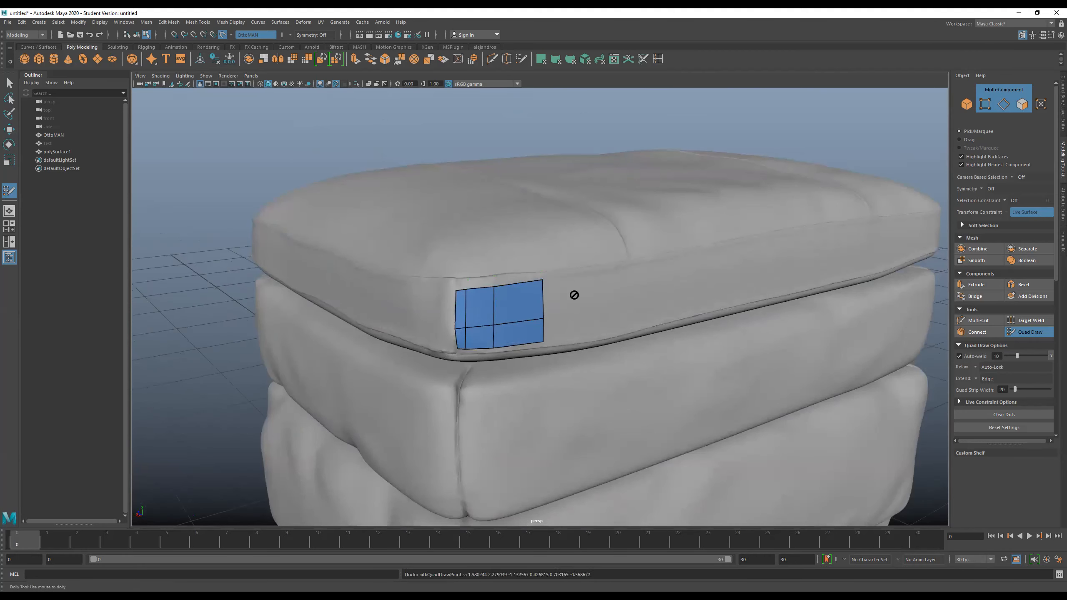
key("ctrl+z")
key("ctrl+z")
key("ctrl+z")
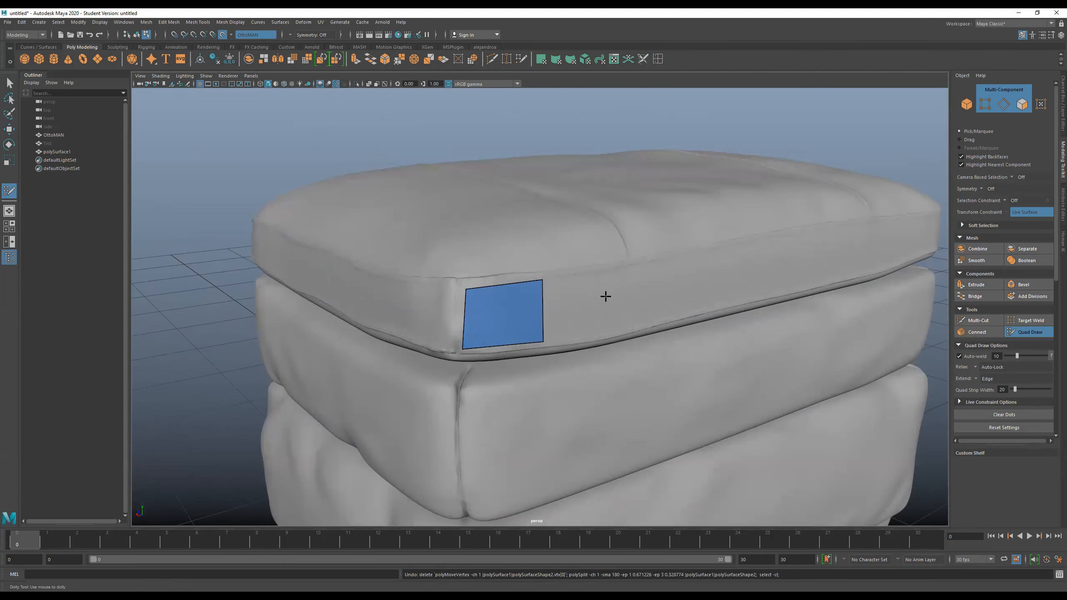
- Add a second quad beside the corner quad and stretch its free edge to the far end of the cushion's front side
left_click_drag(610, 323, 566, 316, "alt")
right_click_drag(553, 281, 493, 71, "alt")
middle_click_drag(561, 306, 497, 314, "alt")
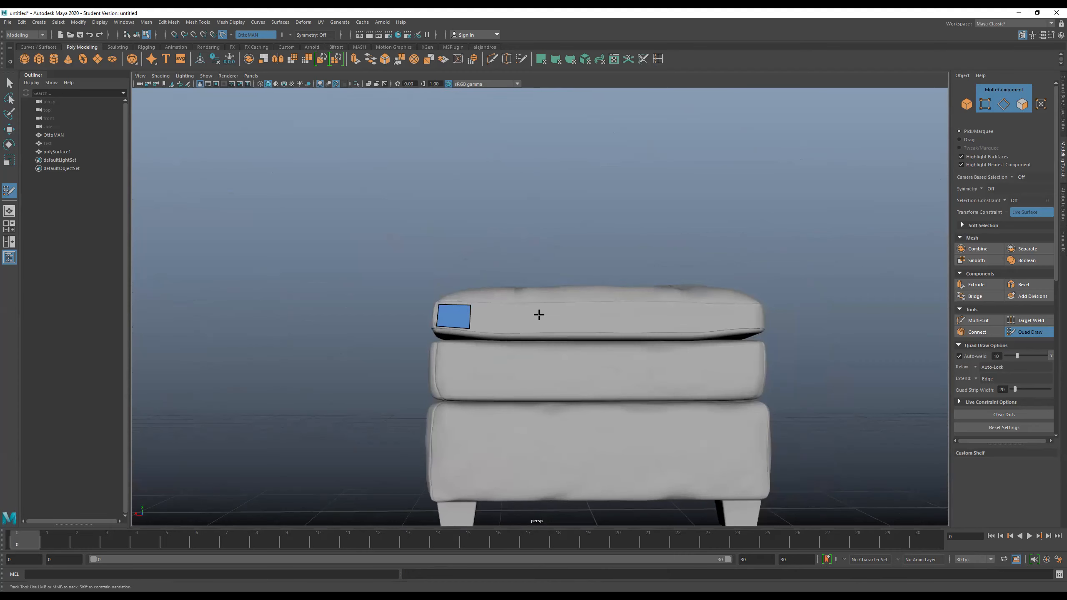
left_click(511, 307)
left_click(515, 332)
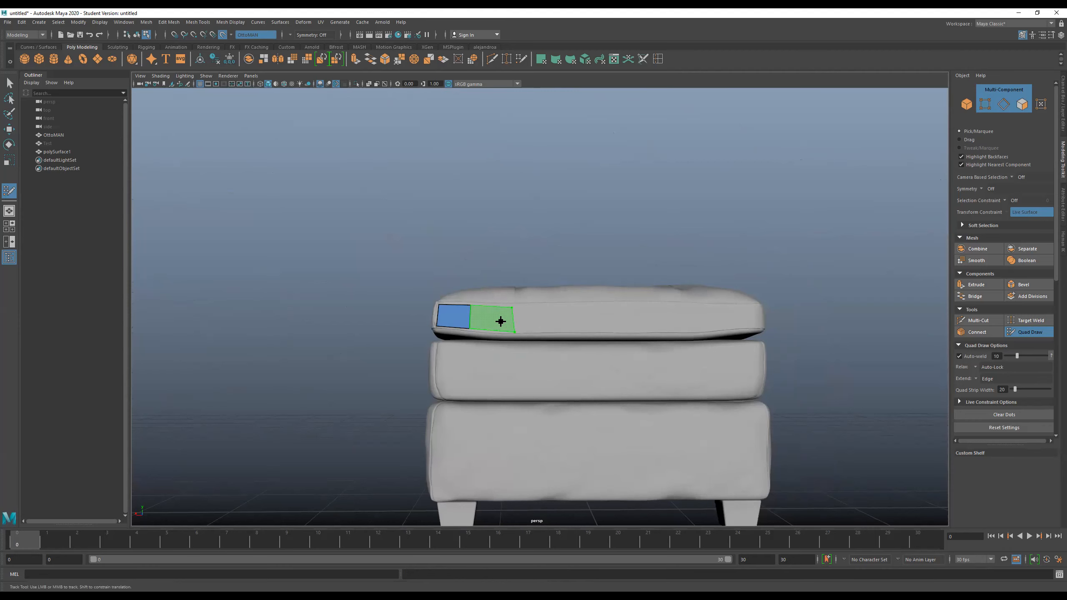
left_click(500, 321, "shift")
mouse_move(513, 308)
left_mouse_down()
mouse_move(793, 317)
mouse_move(786, 300)
mouse_move(743, 388)
mouse_move(703, 381)
mouse_move(695, 358)
mouse_move(776, 350)
mouse_move(843, 360)
mouse_move(790, 357)
left_mouse_up()
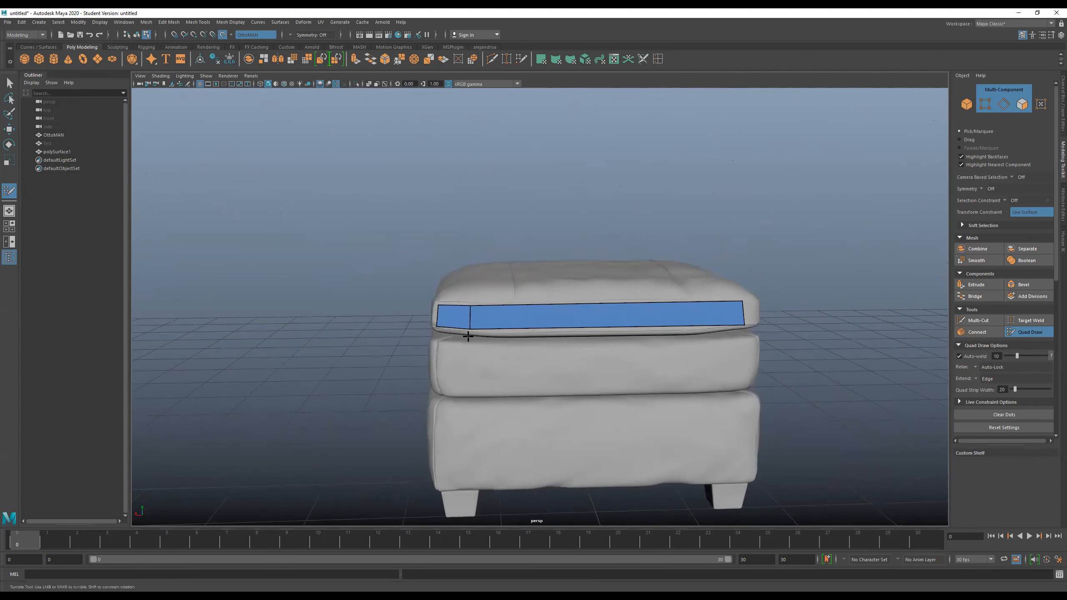
- Shift the edge shared by the two quads along the strip and insert two edge loops across the long quad
left_click_drag(470, 319, 508, 319)
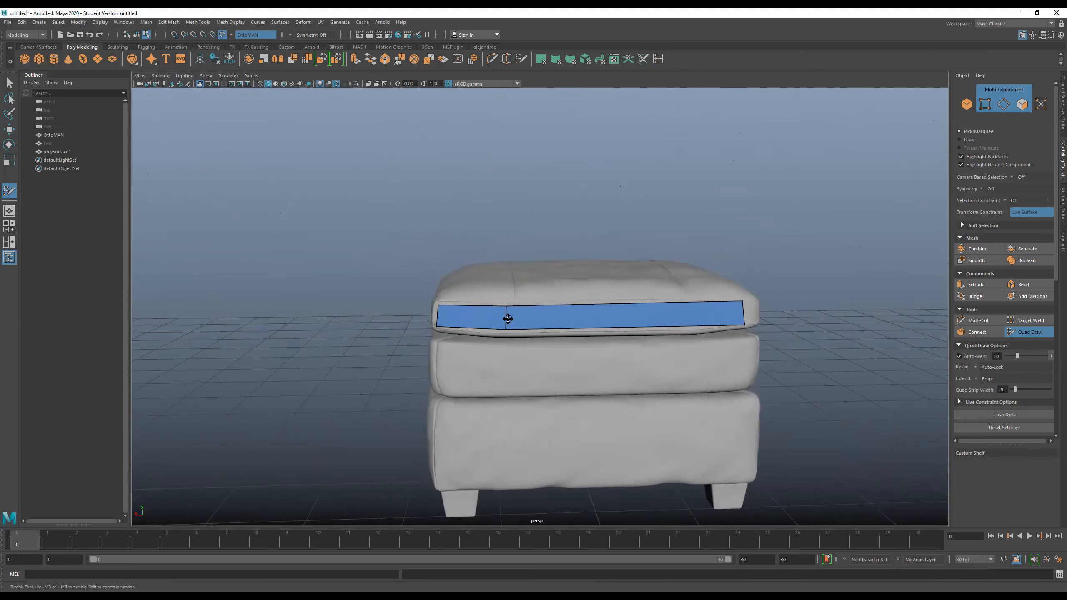
left_click(607, 321, "ctrl")
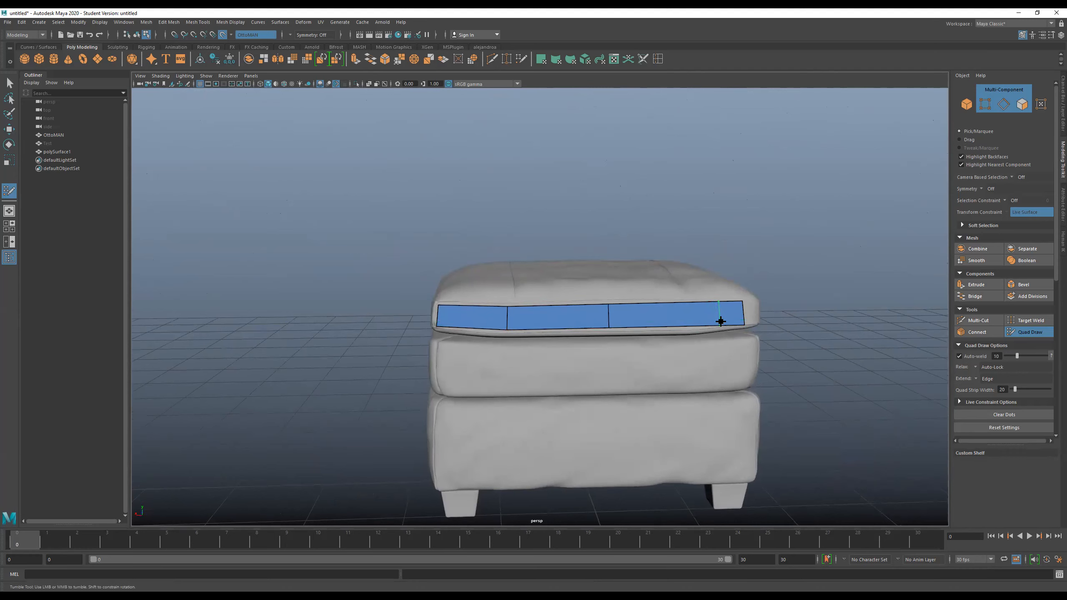
left_click(694, 315, "ctrl")
- Extend the strip's end edge by two quads so it wraps around the cushion's far front corner
mouse_move(693, 374)
left_mouse_down("alt")
mouse_move(672, 374)
mouse_move(679, 359)
left_mouse_up("alt")
middle_click_drag(679, 359, 565, 359, "alt")
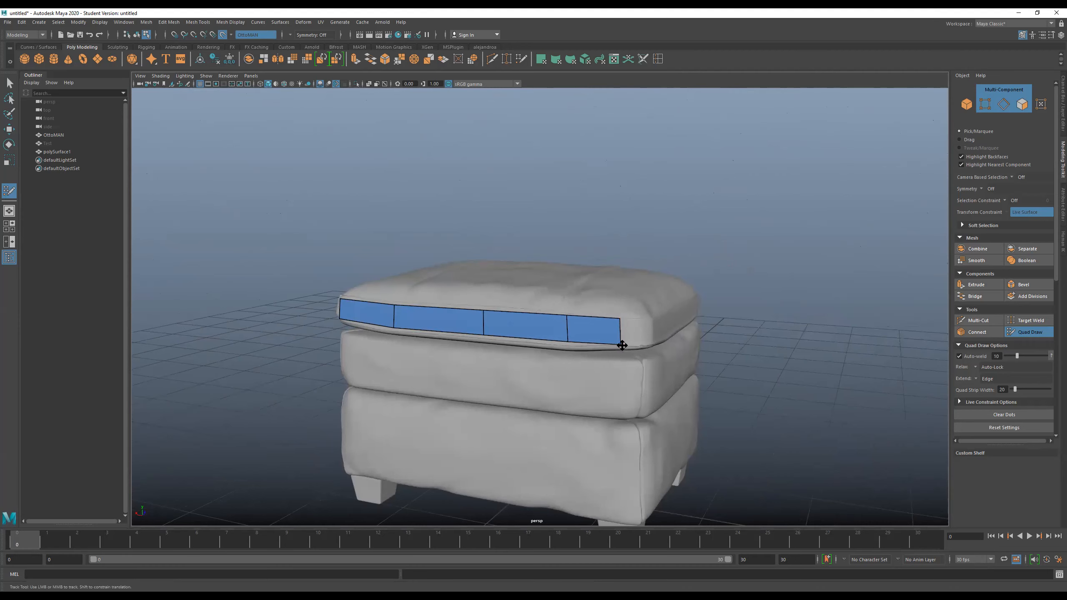
scroll(654, 346, "up", 2)
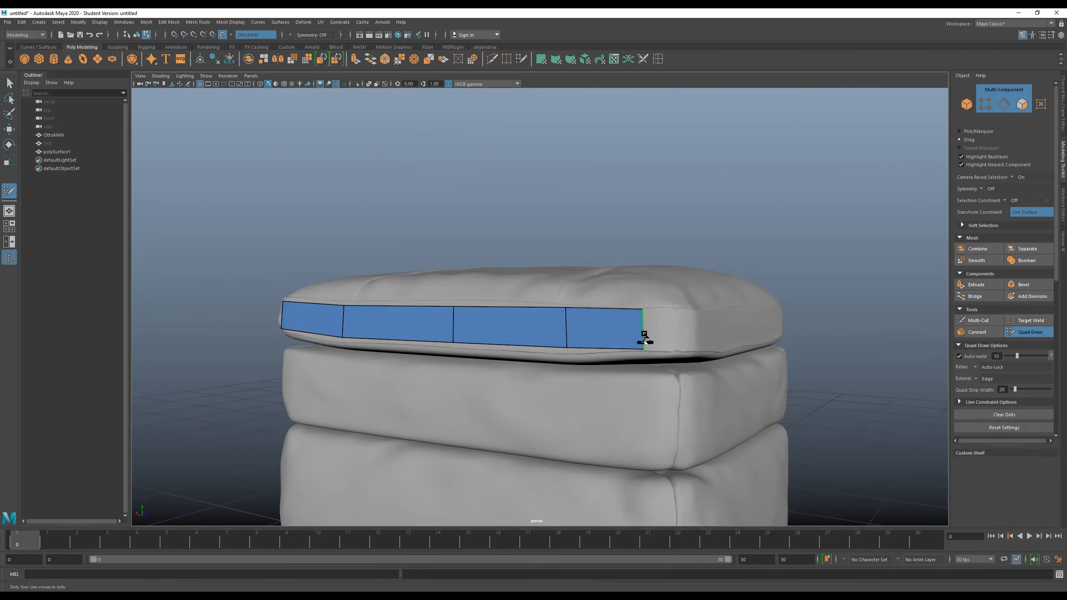
left_click_drag(643, 335, 679, 336)
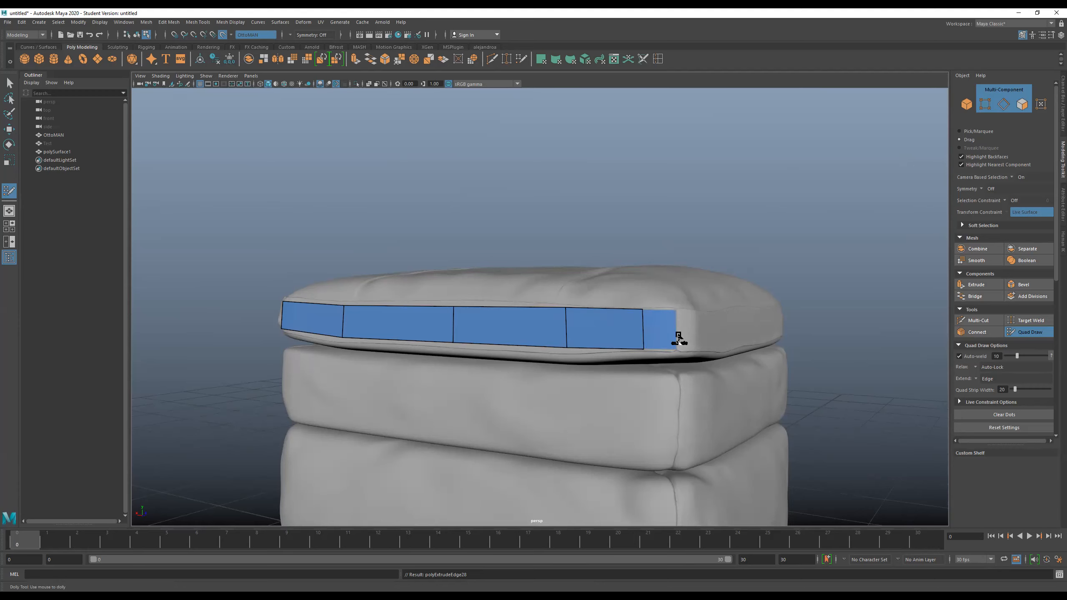
left_click_drag(676, 328, 701, 371)
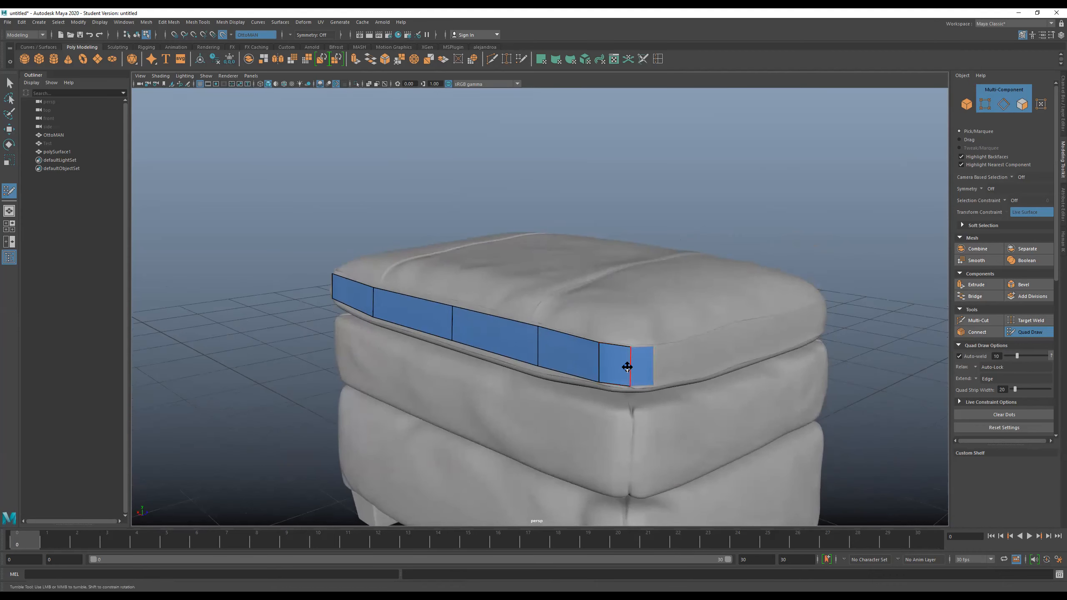
- Undo the corner extensions, edge loops, edge shift and second quad back to the single corner quad
key("ctrl+z")
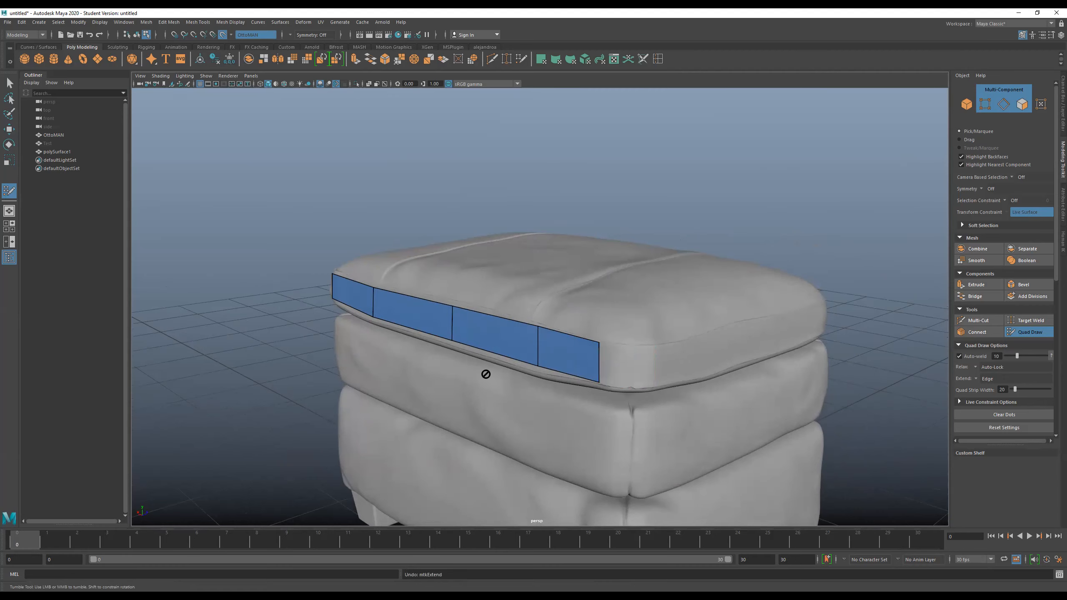
key("ctrl+z")
key("ctrl+z")
key("ctrl+z")
key("ctrl+z")
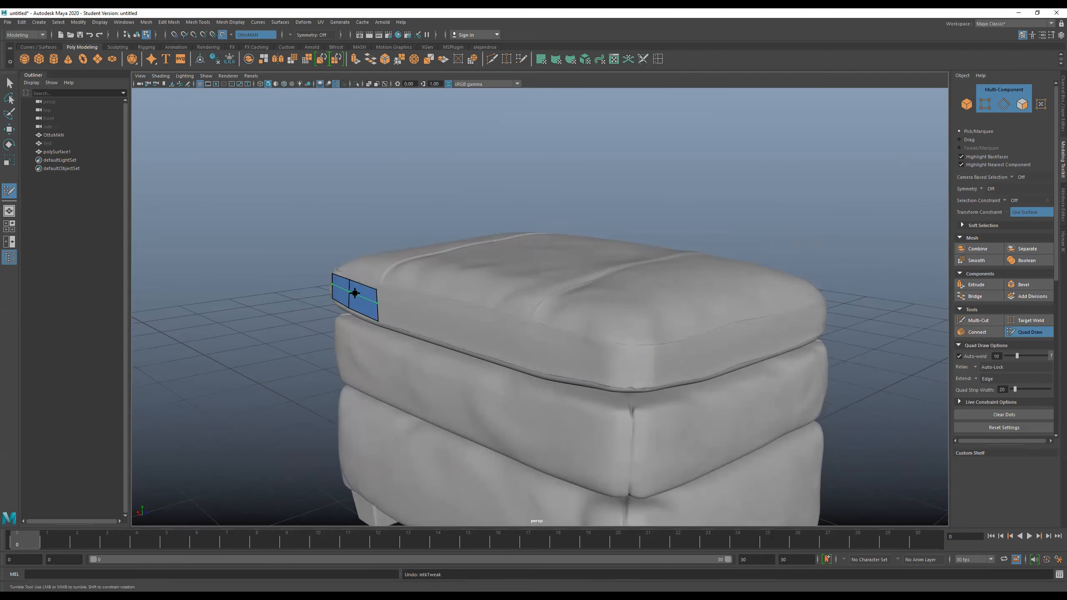
key("ctrl+z")
- Stretch the single quad's free edge along the cushion's whole front side to the far corner
mouse_move(348, 335)
left_mouse_down("alt")
mouse_move(330, 323)
mouse_move(535, 326)
mouse_move(699, 346)
left_mouse_up("alt")
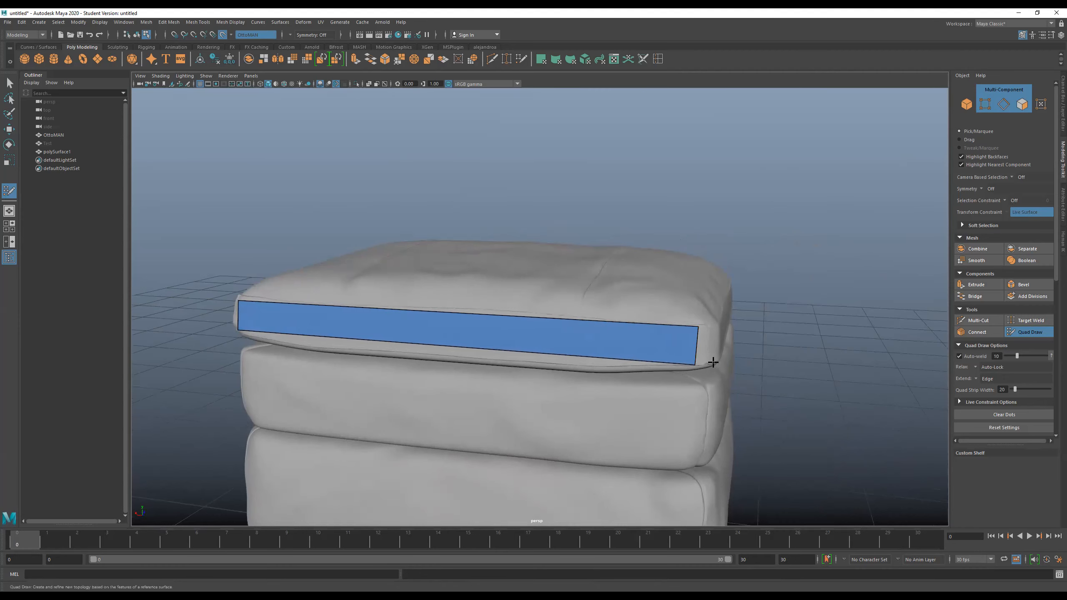
left_click_drag(726, 370, 704, 363, "alt")
middle_click_drag(722, 349, 750, 342, "alt")
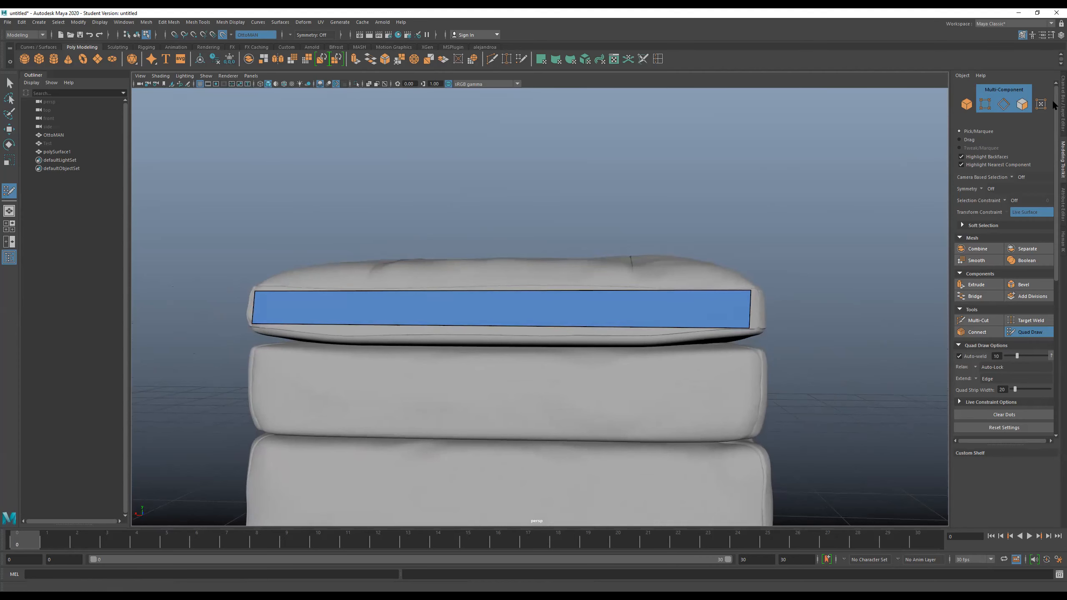
- Show the Quad Draw keyboard and mouse shortcut reference, collapsing and expanding its section
left_click_drag(1056, 108, 1058, 276)
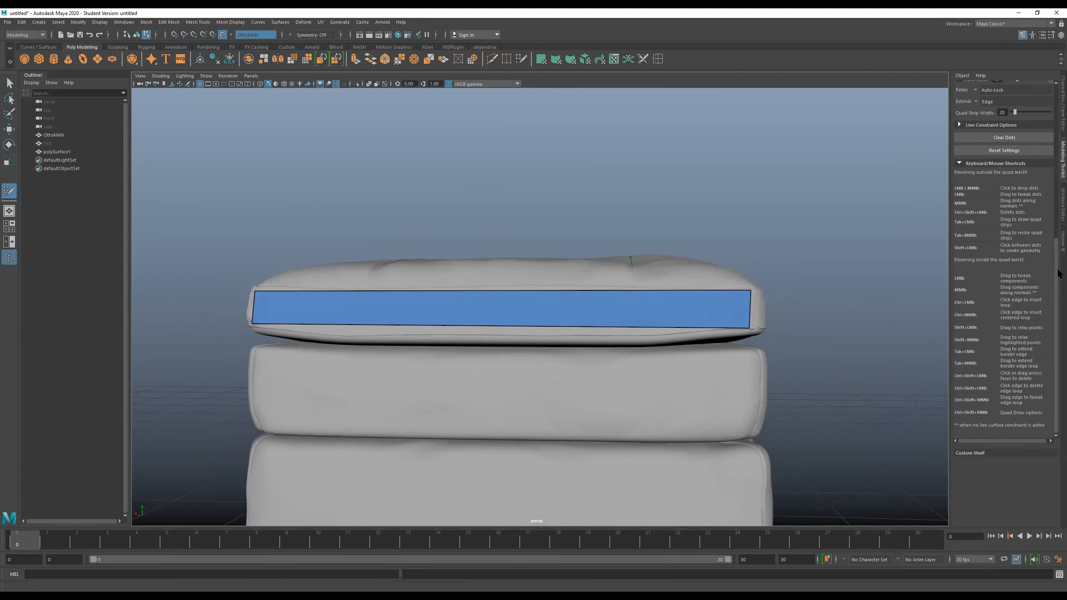
left_click(960, 163)
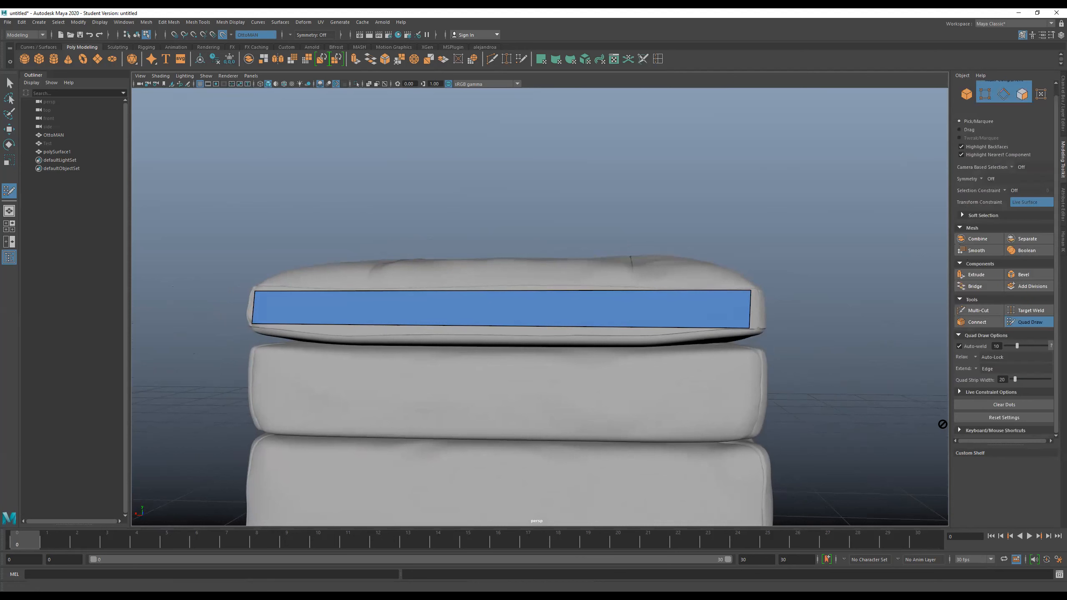
left_click(993, 431)
left_click_drag(1058, 279, 1048, 427)
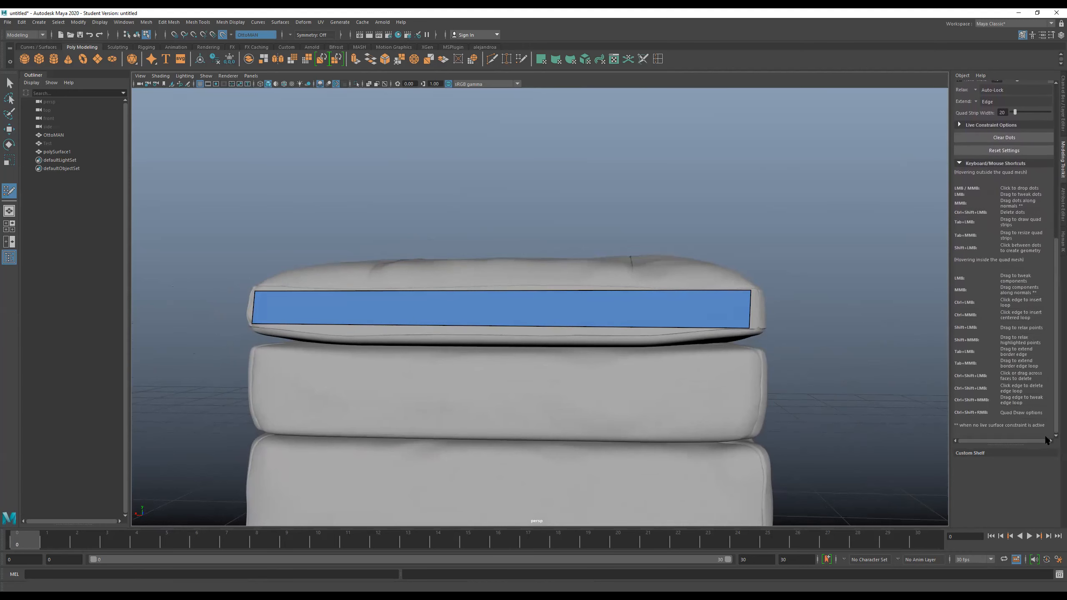
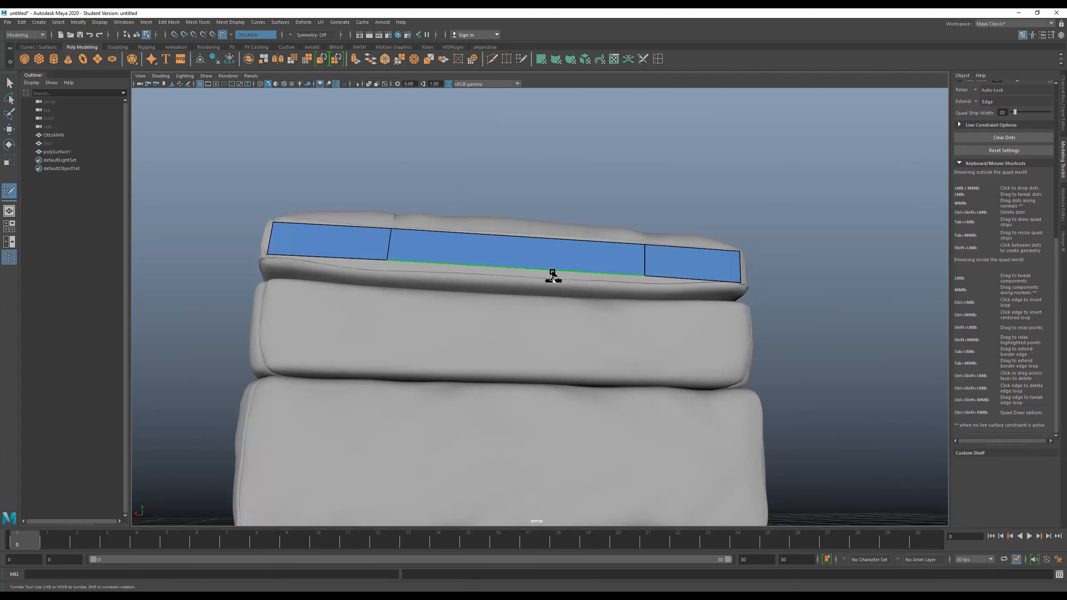
- Extend the strip's whole lower border into a narrow row of quads along the cushion's bottom edge, undoing and repeating the first attempt
left_click_drag(552, 277, 552, 288)
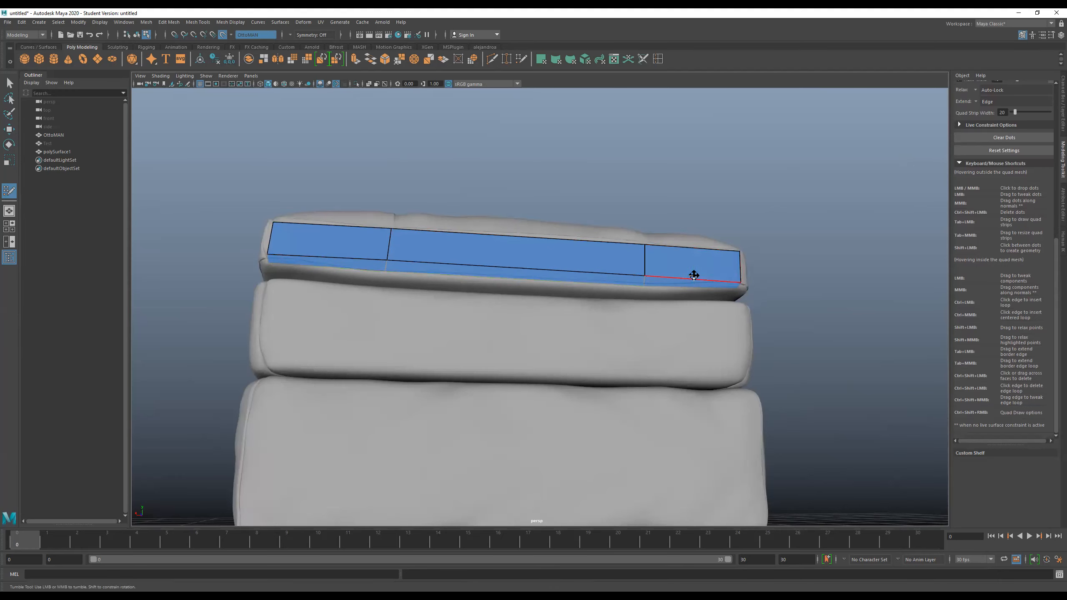
key("ctrl+z")
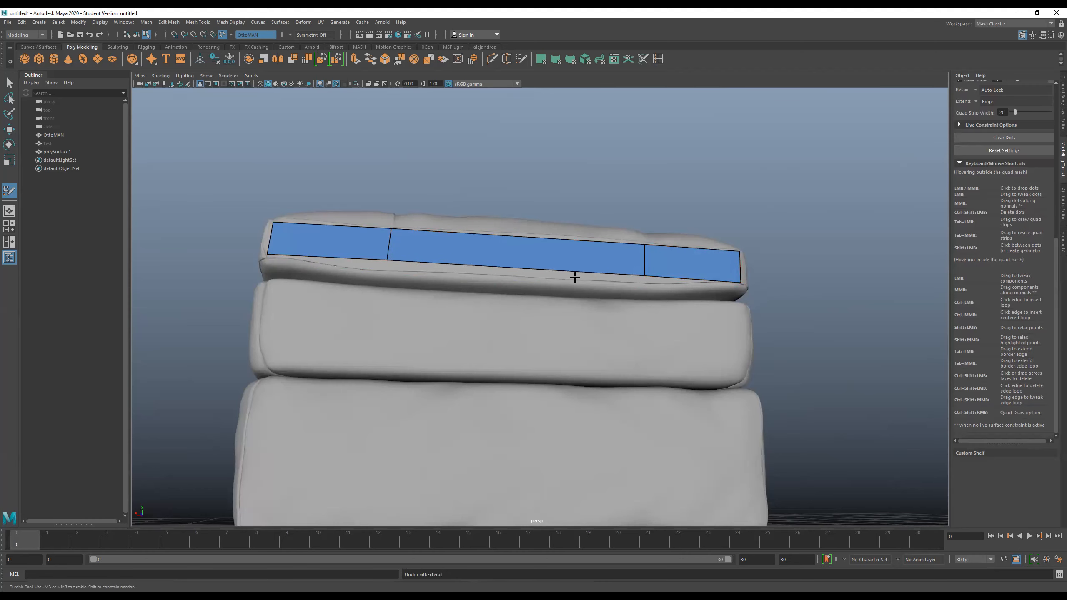
left_click_drag(547, 277, 549, 282)
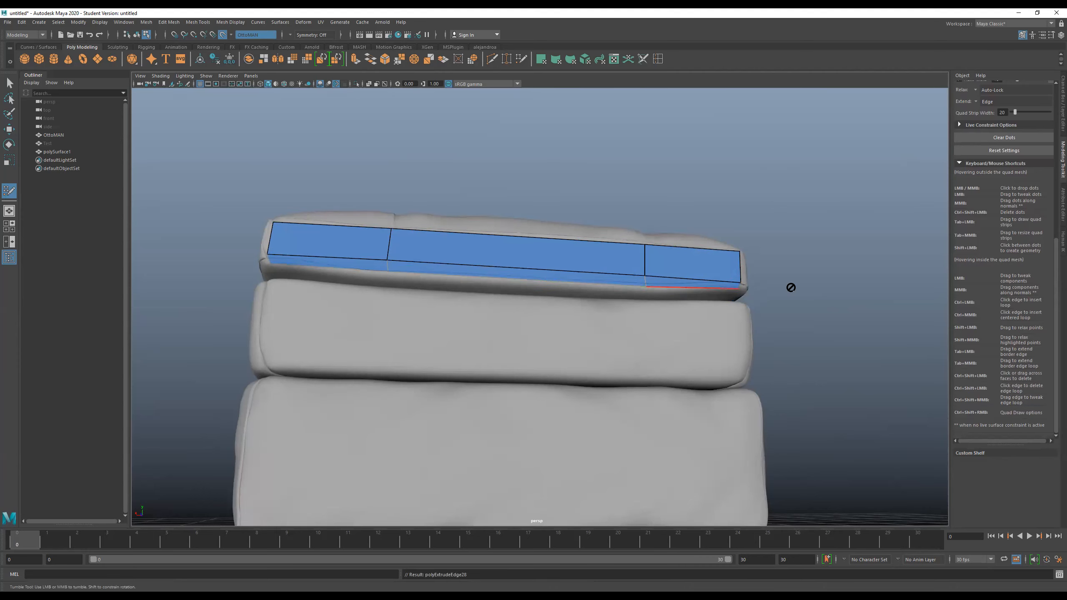
- Wrap the strip's end around the cushion's front corner with one quad and extend its lower edge to continue the narrow bottom row
mouse_move(816, 295)
left_mouse_down("alt")
mouse_move(761, 305)
mouse_move(739, 233)
mouse_move(764, 240)
left_mouse_up("alt")
key("Tab")
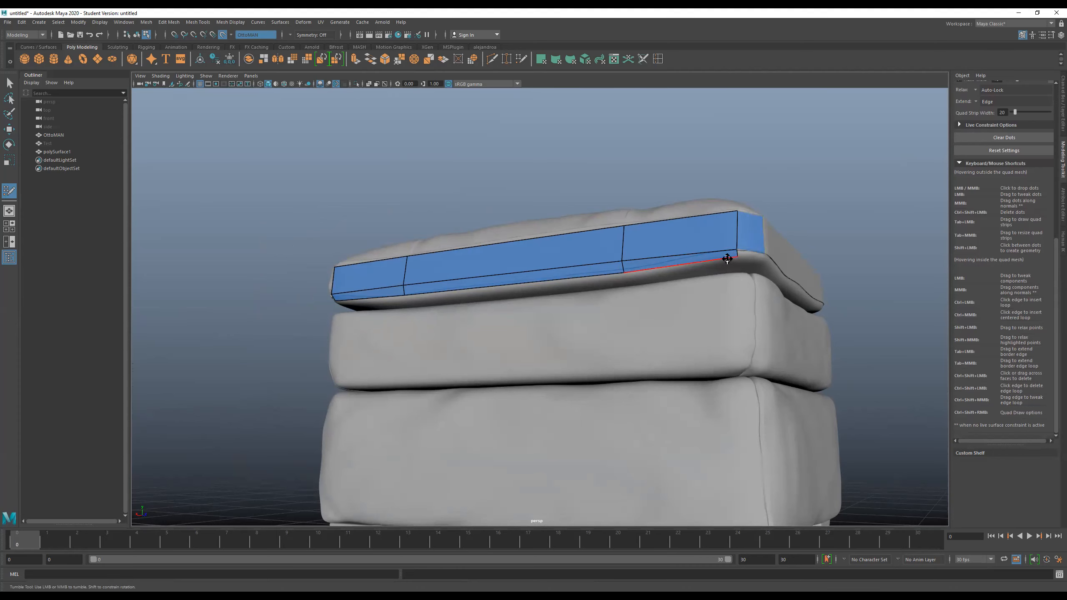
middle_click_drag(728, 259, 732, 267)
key("ctrl+z")
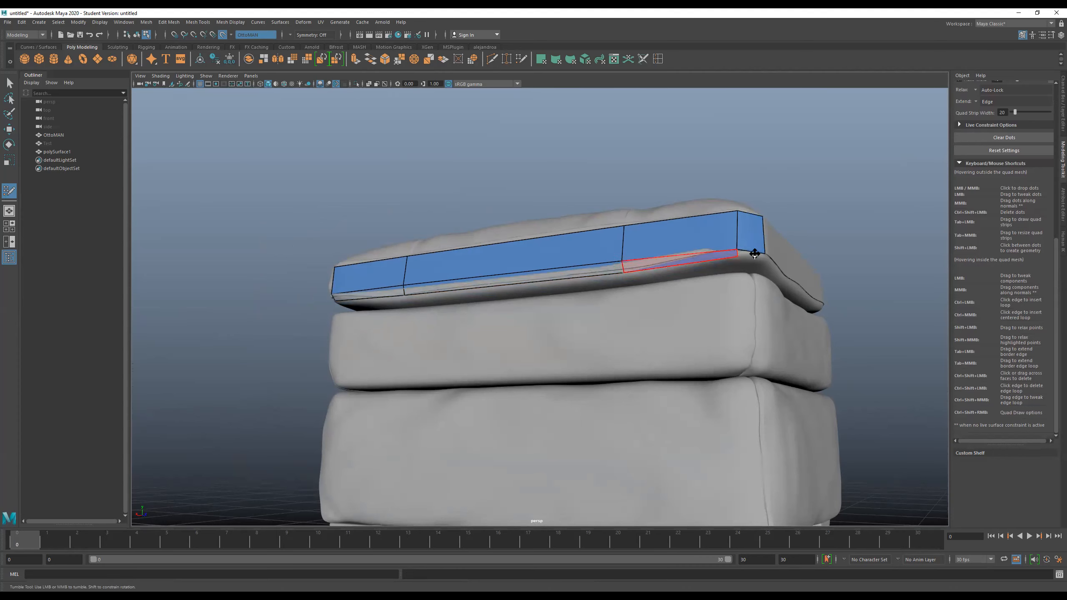
left_click(754, 252)
mouse_move(753, 251)
left_mouse_down()
mouse_move(765, 244)
mouse_move(761, 257)
left_mouse_up()
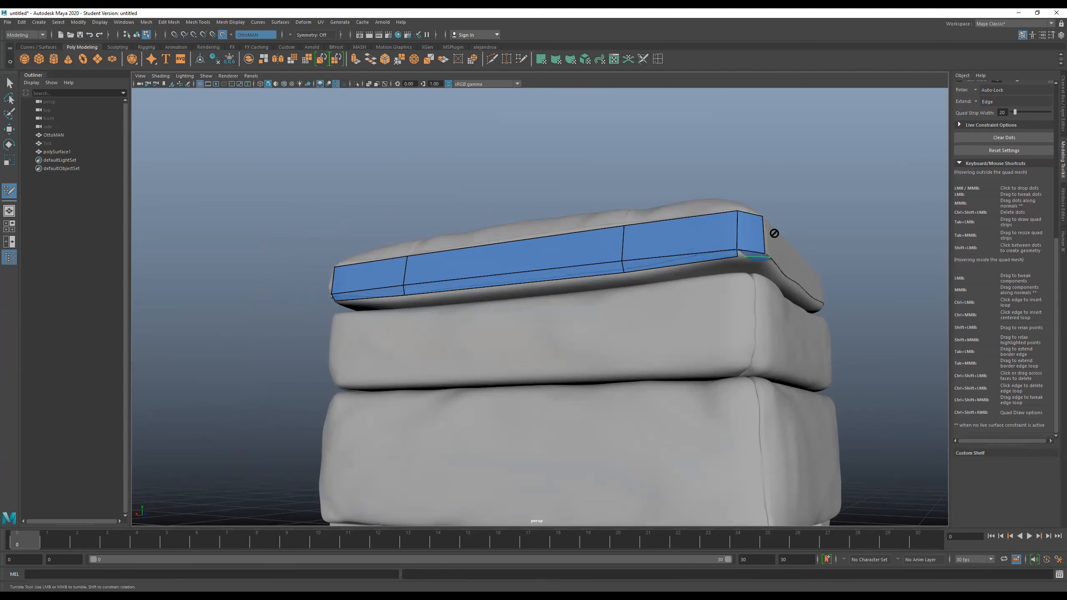
- Extend the corner quad further along the cushion's short side and extend the upper border loop onto the cushion's top
left_click_drag(767, 317, 607, 266, "alt")
left_click_drag(536, 231, 643, 256)
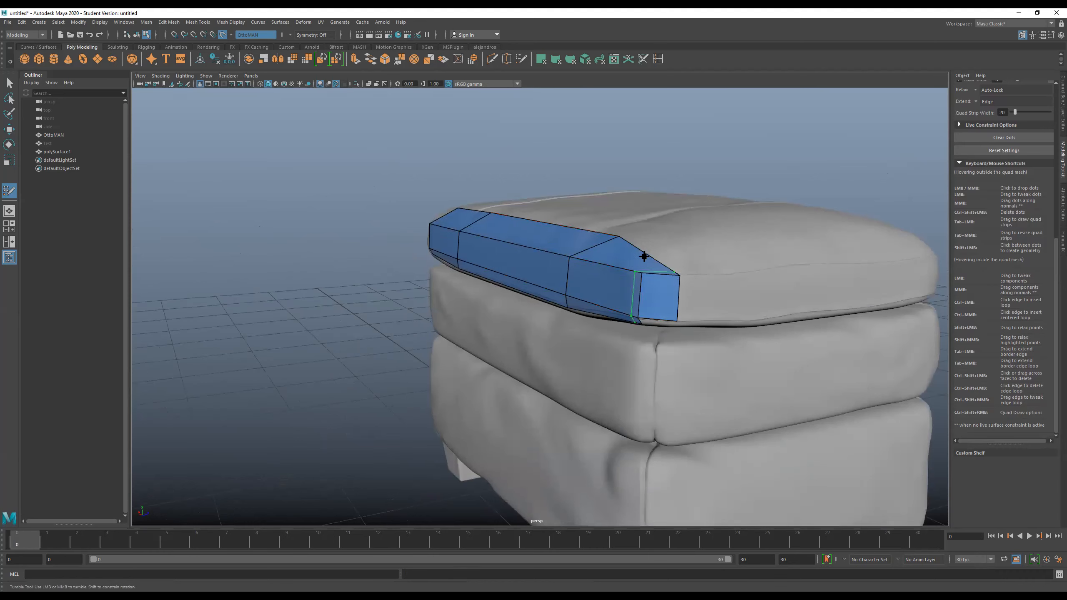
key("ctrl+z")
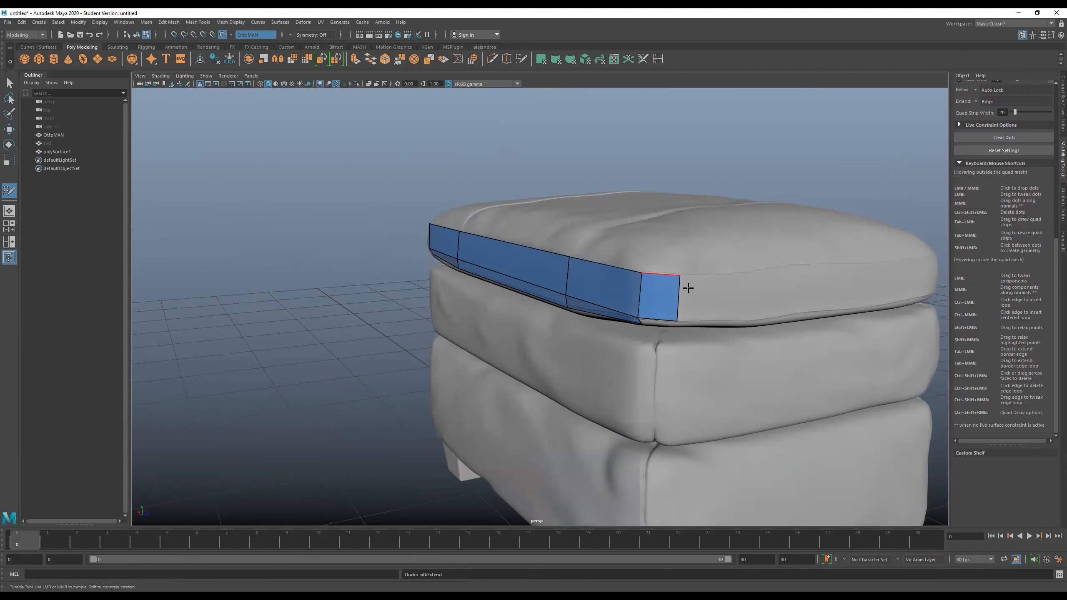
left_click_drag(678, 296, 725, 294)
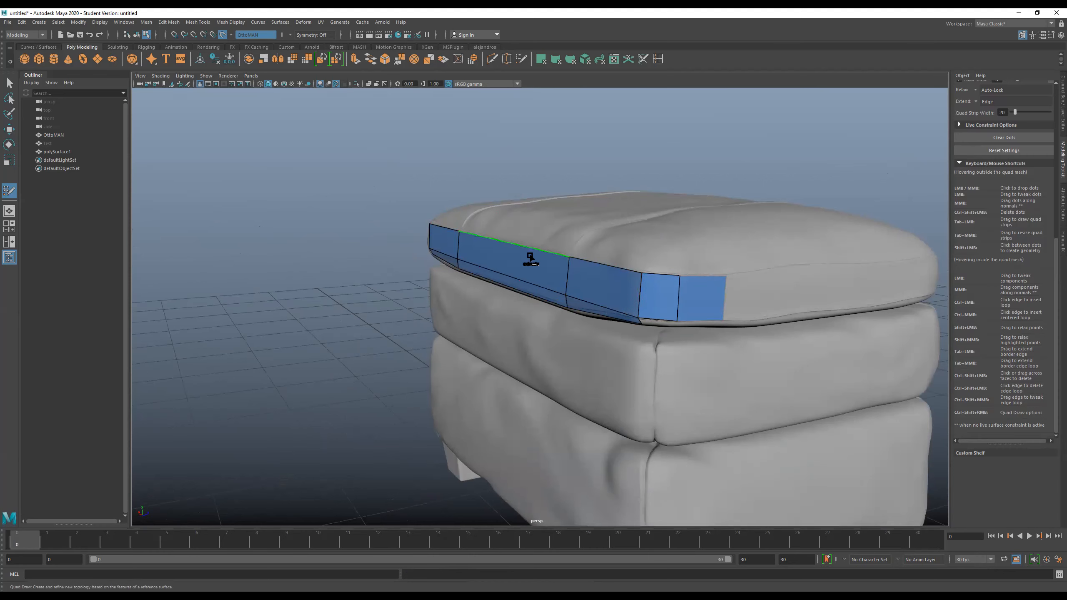
mouse_move(524, 250)
left_mouse_down()
mouse_move(529, 230)
mouse_move(539, 233)
left_mouse_up()
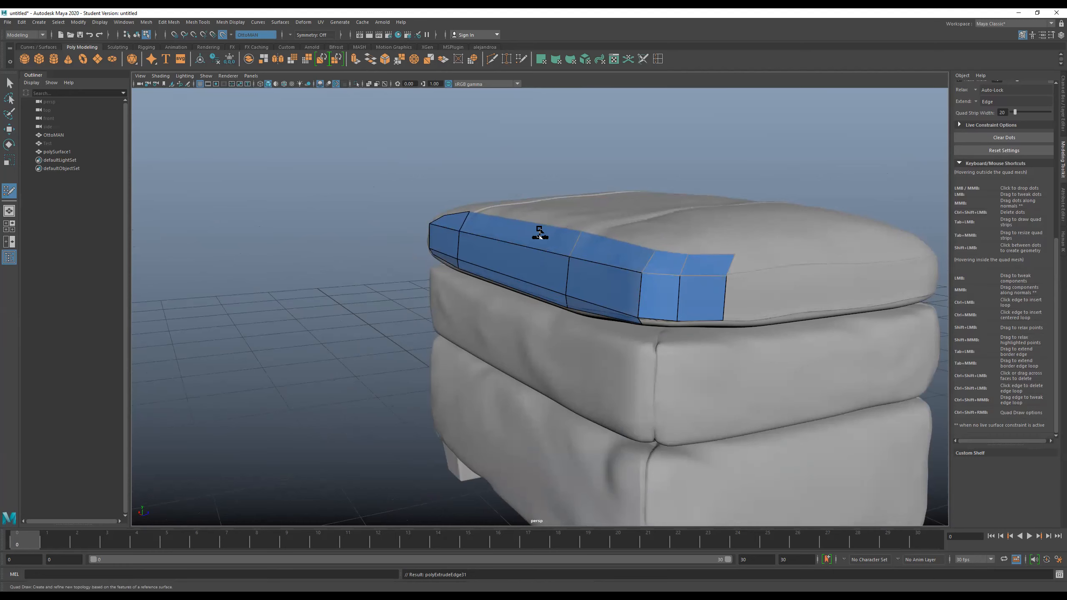
- Move the top row's vertices at the far front corner and the nearby seam into line with the cushion's shape
left_click_drag(369, 229, 267, 278, "alt")
left_click_drag(369, 264, 381, 261)
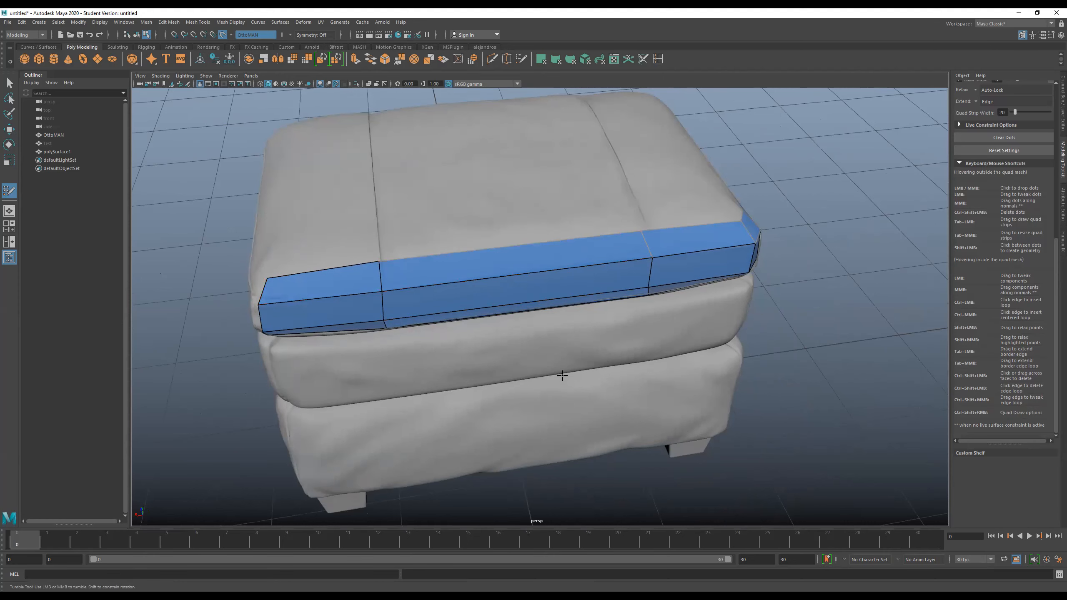
- Extend the mesh's lower border loop down over the front of the middle cushion
scroll(562, 375, "down", 5)
left_click_drag(507, 362, 540, 327, "alt")
left_click_drag(545, 390, 487, 342, "alt")
mouse_move(592, 358)
left_mouse_down("alt")
mouse_move(643, 364)
mouse_move(600, 362)
left_mouse_up("alt")
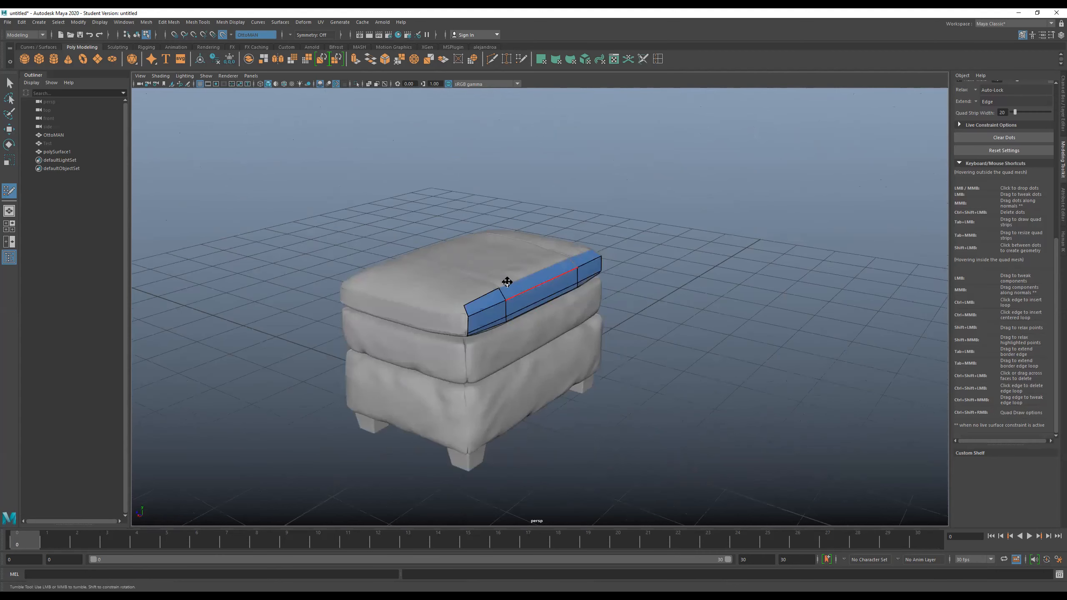
left_click_drag(543, 305, 529, 302, "alt")
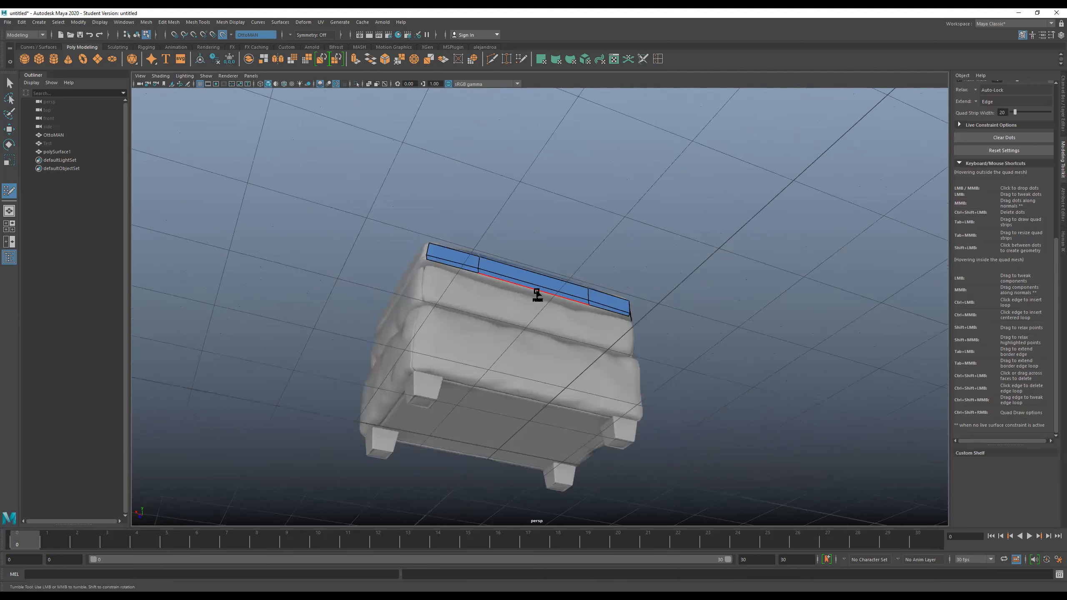
left_click_drag(536, 292, 537, 314)
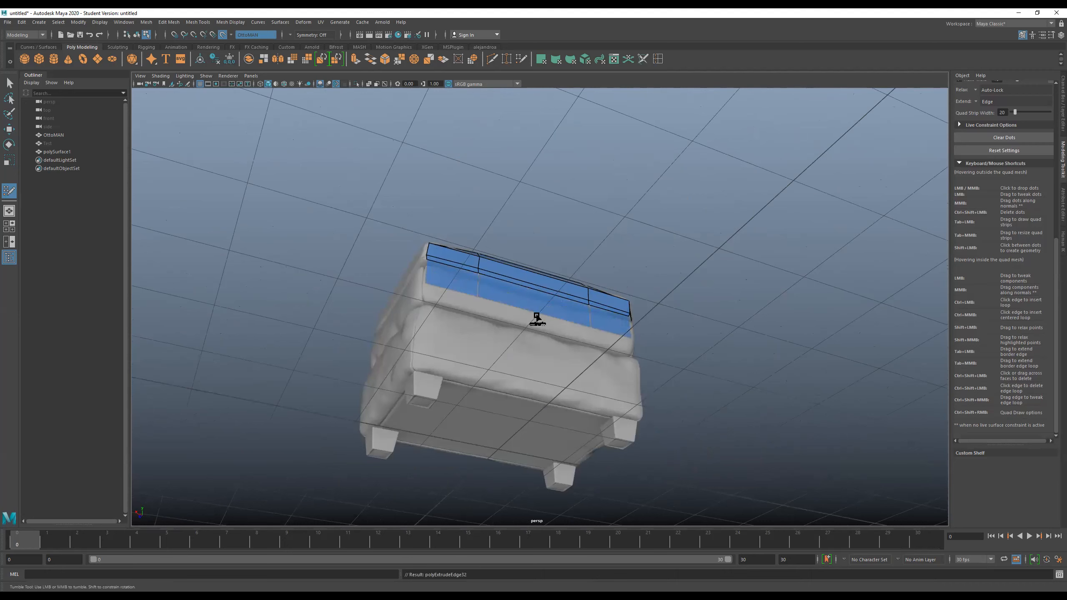
- Undo the middle cushion, top, corner and bottom-edge extensions back to the three-quad front strip
left_click_drag(716, 316, 671, 363, "alt")
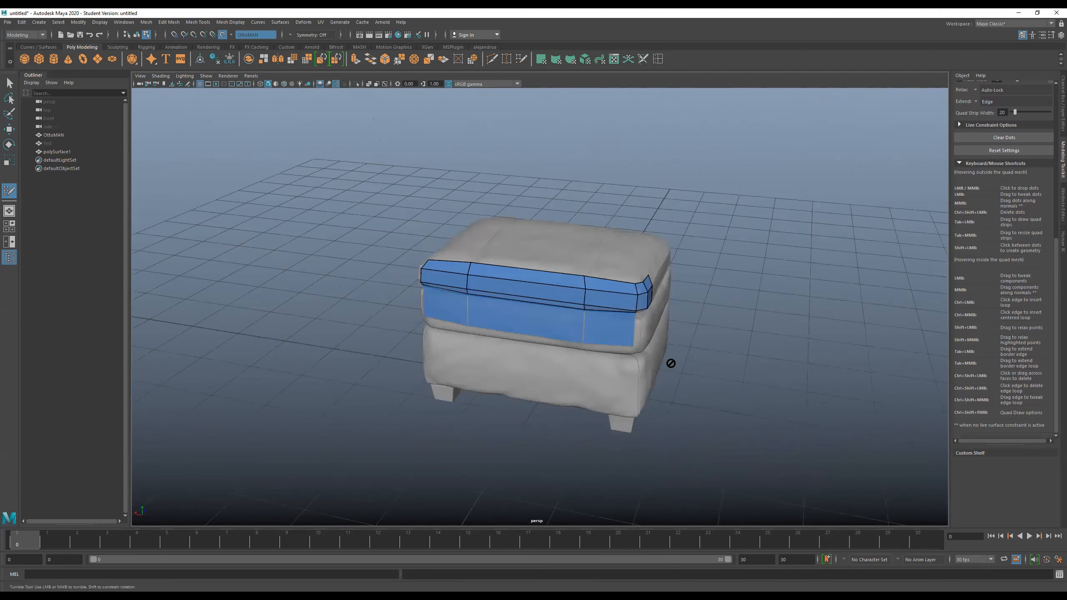
key("ctrl+z")
key("ctrl+z")
key("ctrl+z")
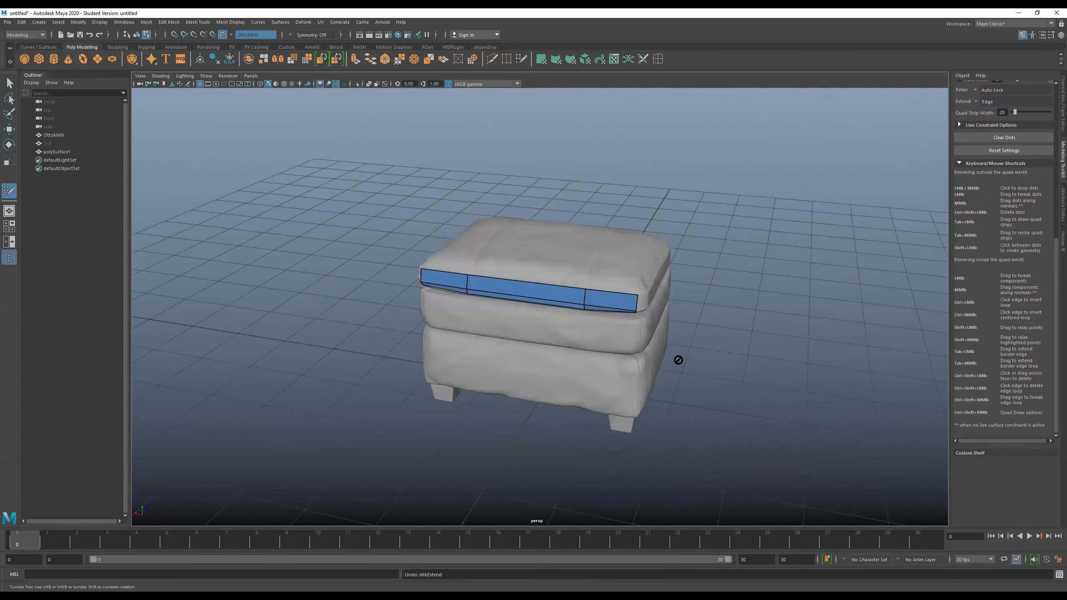
left_click_drag(669, 367, 474, 329, "alt")
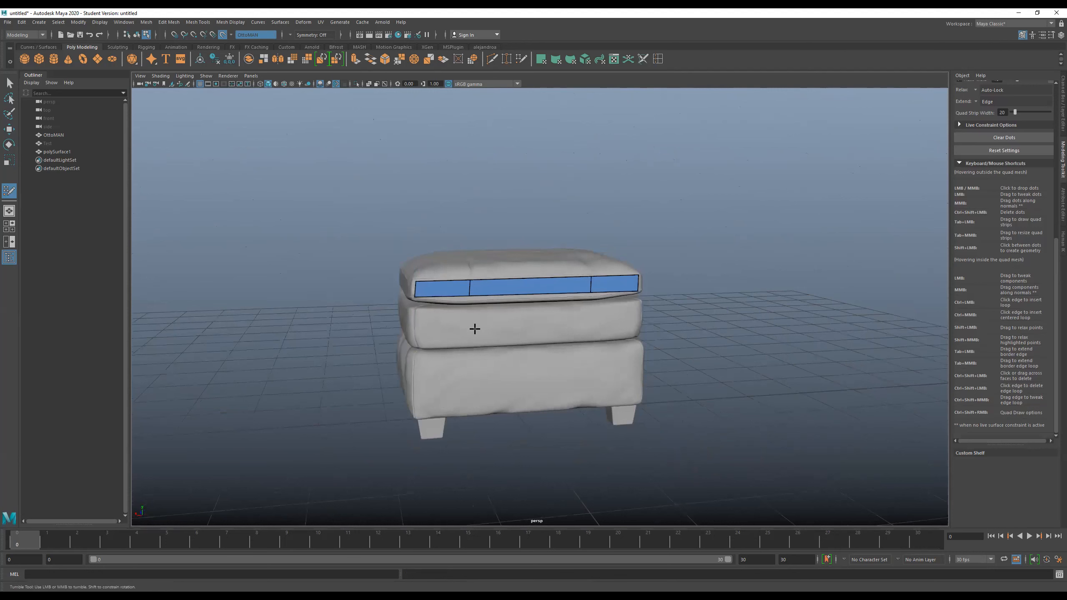
- Build a small test quad on the seam below the front strip and extend its lower edge beneath the seam
scroll(475, 328, "up", 5)
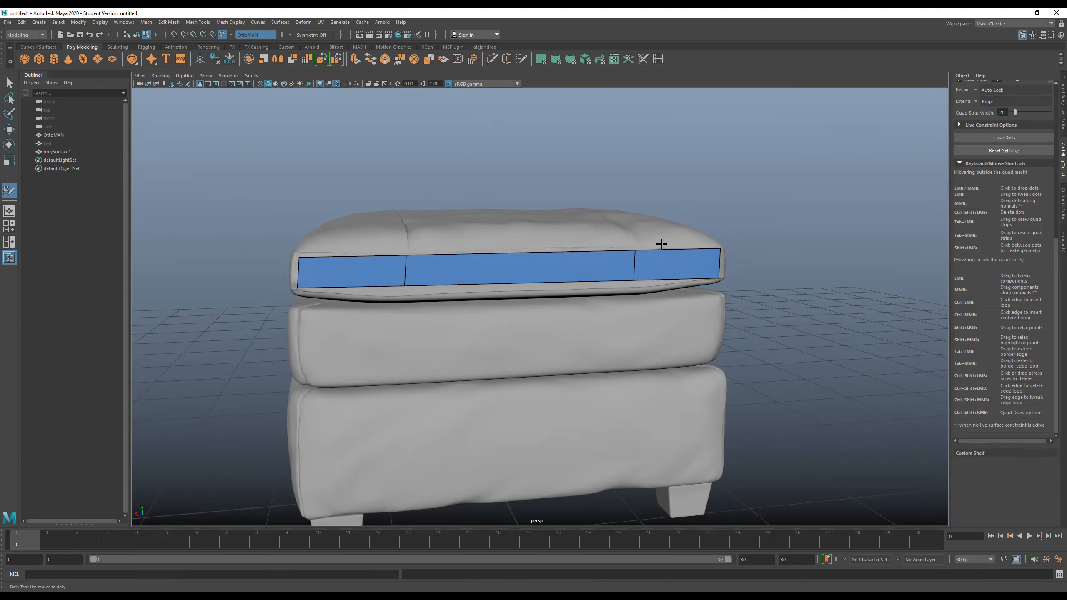
scroll(697, 289, "up", 5)
scroll(648, 293, "up", 3)
left_click_drag(645, 293, 702, 284, "alt")
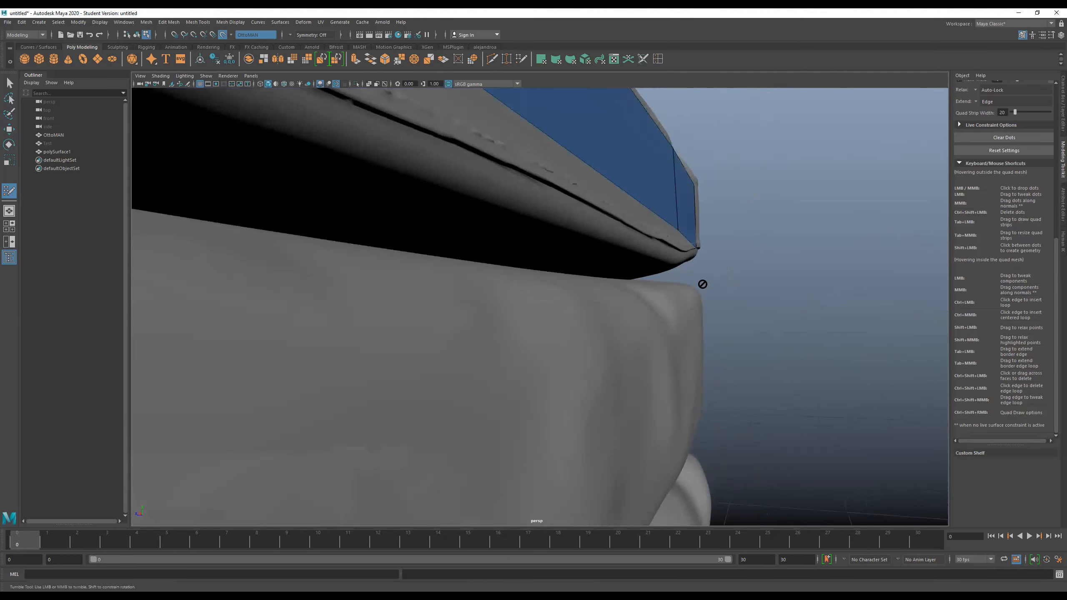
left_click(566, 187, "shift")
key("Caps_Lock")
key("Tab")
mouse_move(565, 195)
left_mouse_down()
mouse_move(562, 186)
mouse_move(559, 212)
left_mouse_up()
left_click_drag(679, 279, 527, 291, "alt")
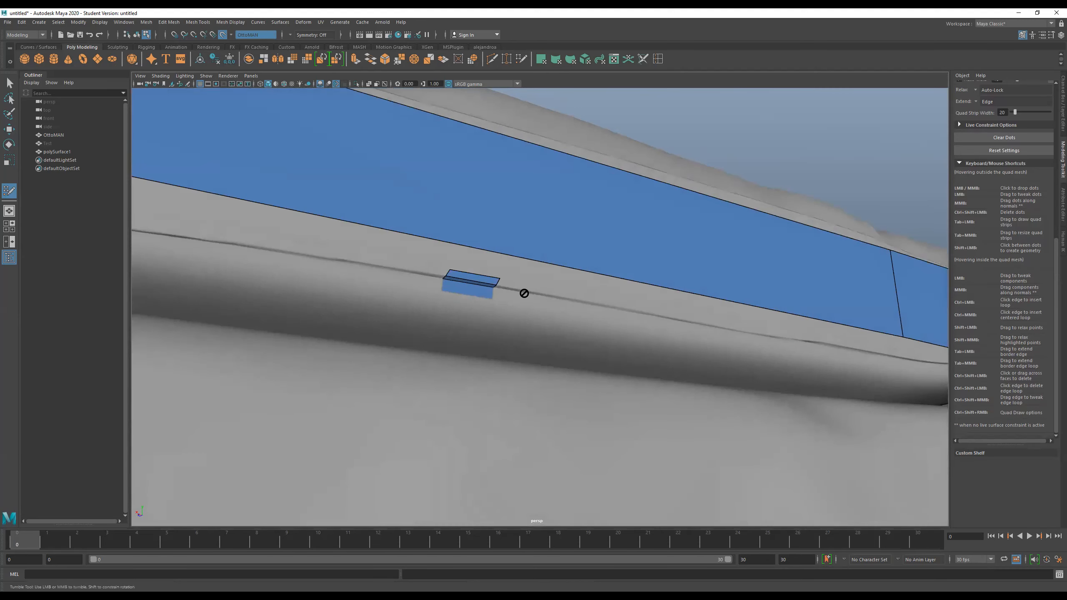
- Undo the test quad on the seam, including its extension and all of its placed dots
key("ctrl+z")
key("ctrl+z")
key("ctrl+z")
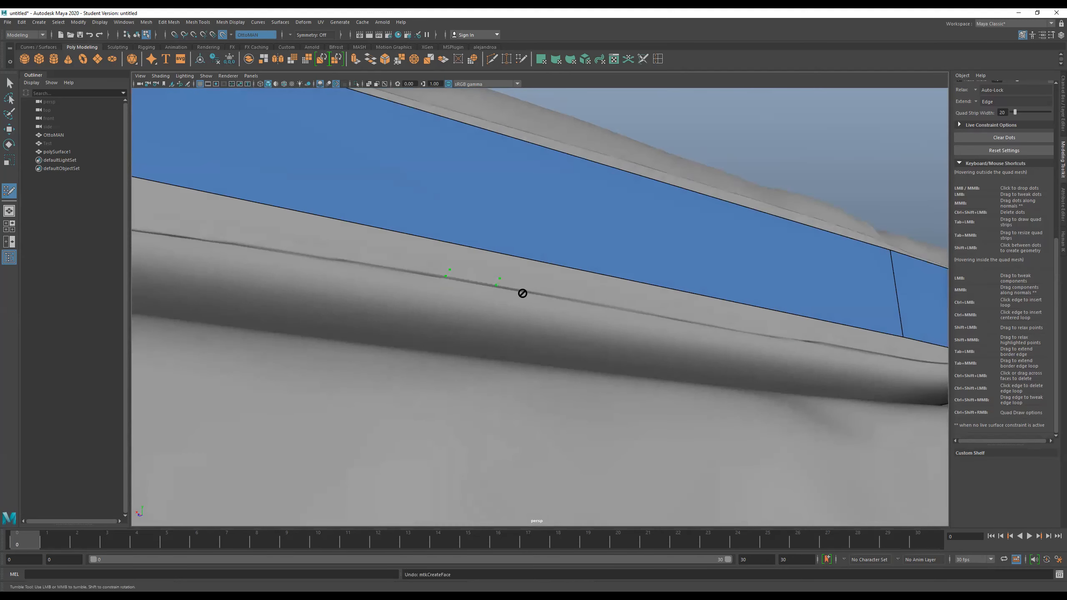
key("ctrl+z")
key("ctrl+z")
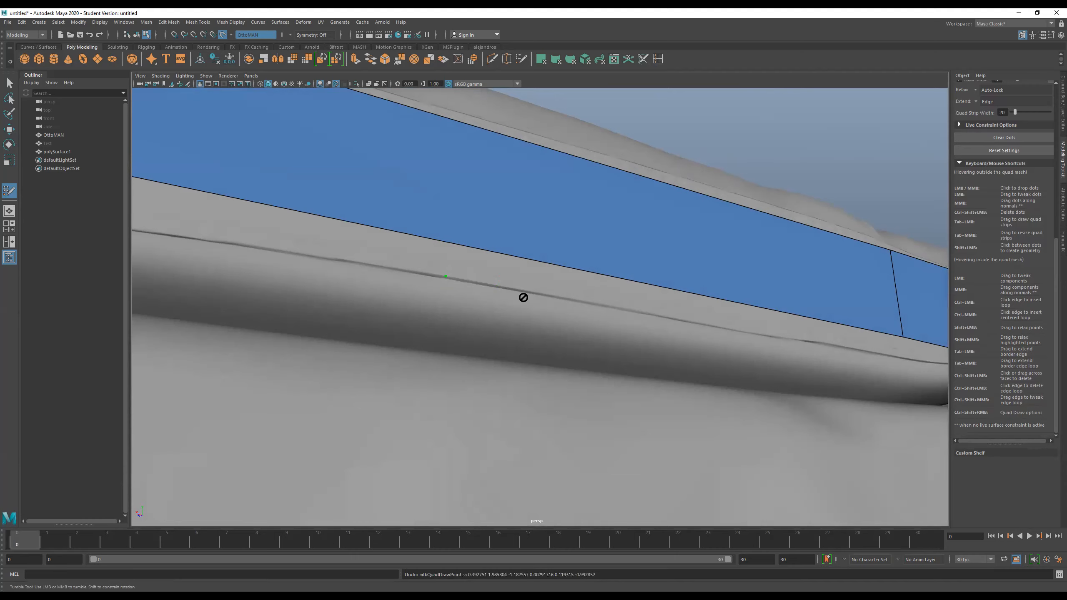
key("ctrl+z")
- Extend the front strip's lower border loop down over the whole front side to the ottoman's base
scroll(523, 298, "down", 10)
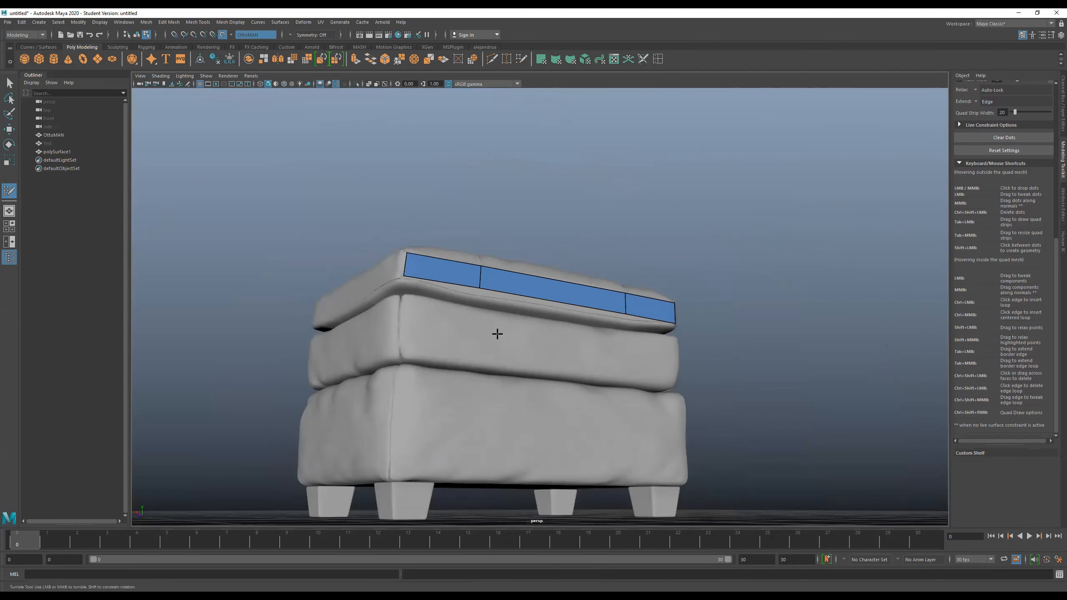
mouse_move(497, 334)
left_mouse_down("alt")
mouse_move(498, 321)
mouse_move(485, 323)
left_mouse_up("alt")
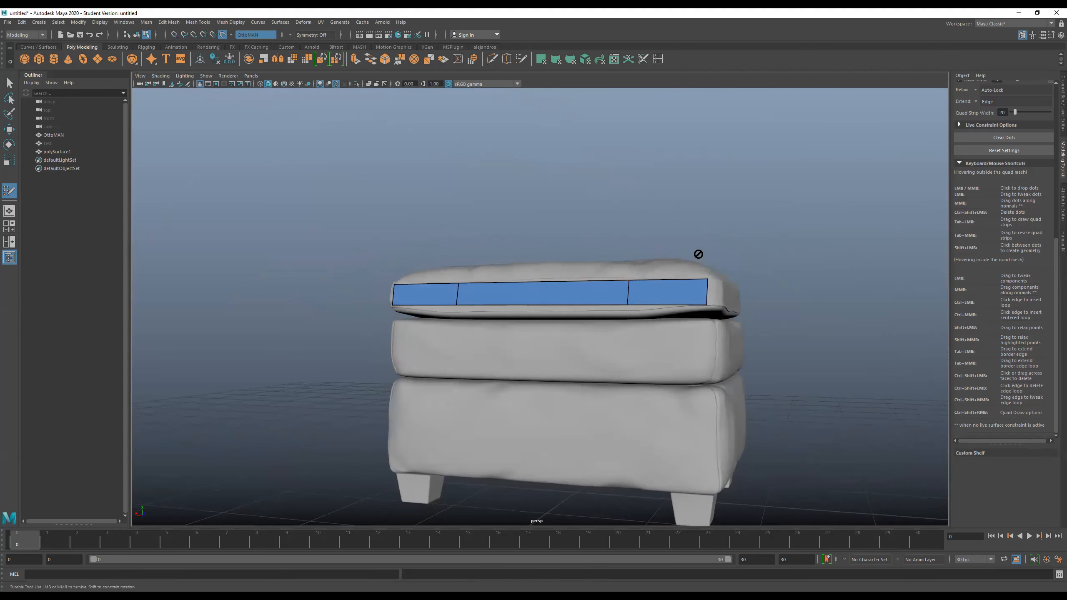
left_click_drag(699, 283, 707, 291, "alt")
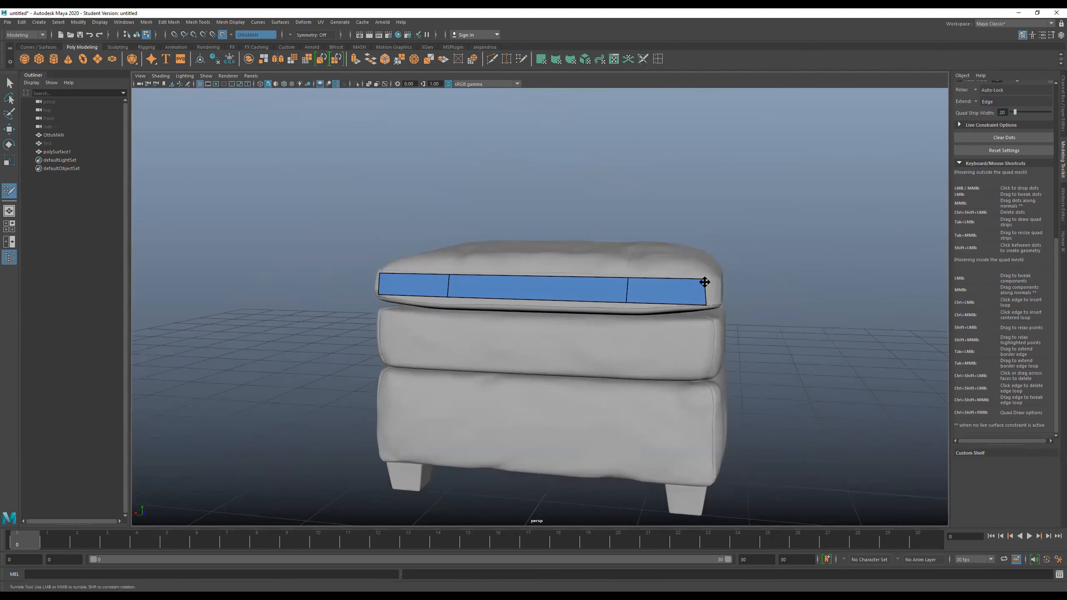
left_click_drag(488, 305, 517, 307, "alt")
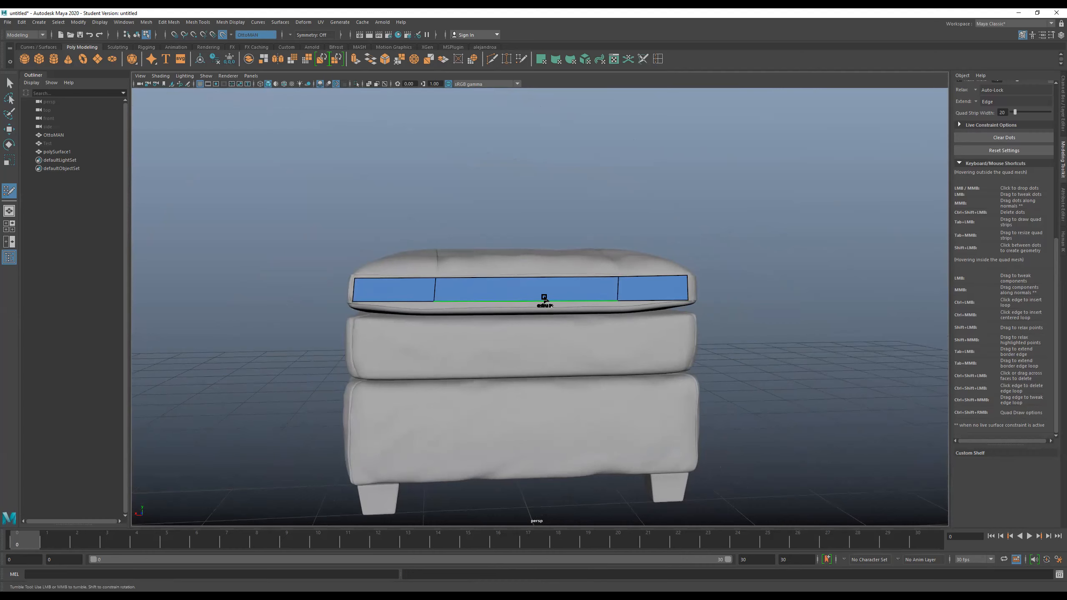
left_click_drag(544, 298, 538, 472)
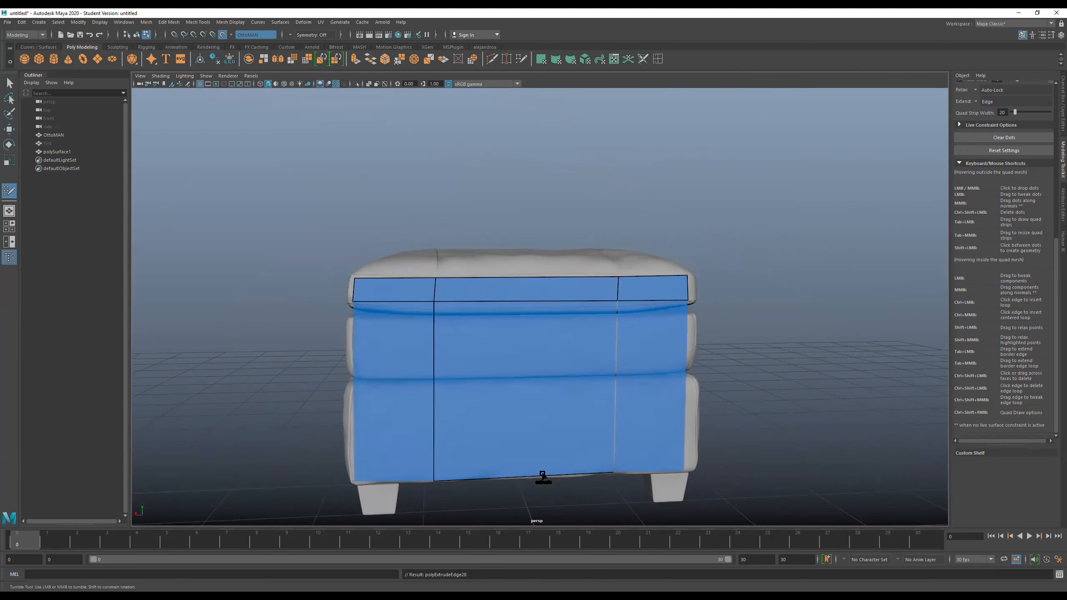
left_click_drag(590, 509, 566, 493, "alt")
middle_click_drag(651, 458, 620, 413, "alt")
left_click_drag(665, 405, 676, 419, "alt")
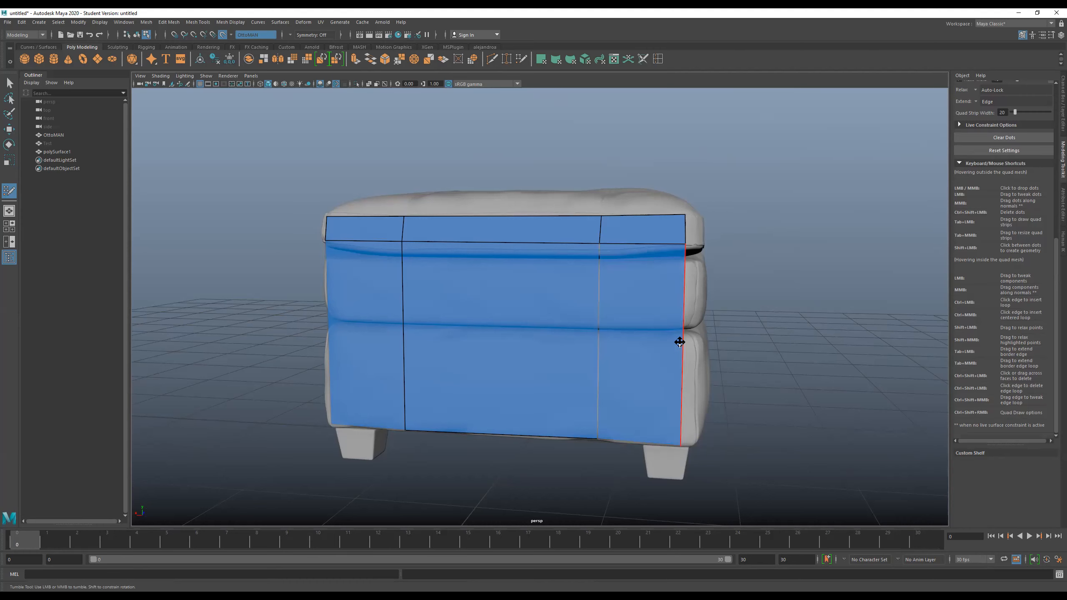
mouse_move(767, 402)
left_mouse_down("alt")
mouse_move(798, 403)
mouse_move(783, 400)
left_mouse_up("alt")
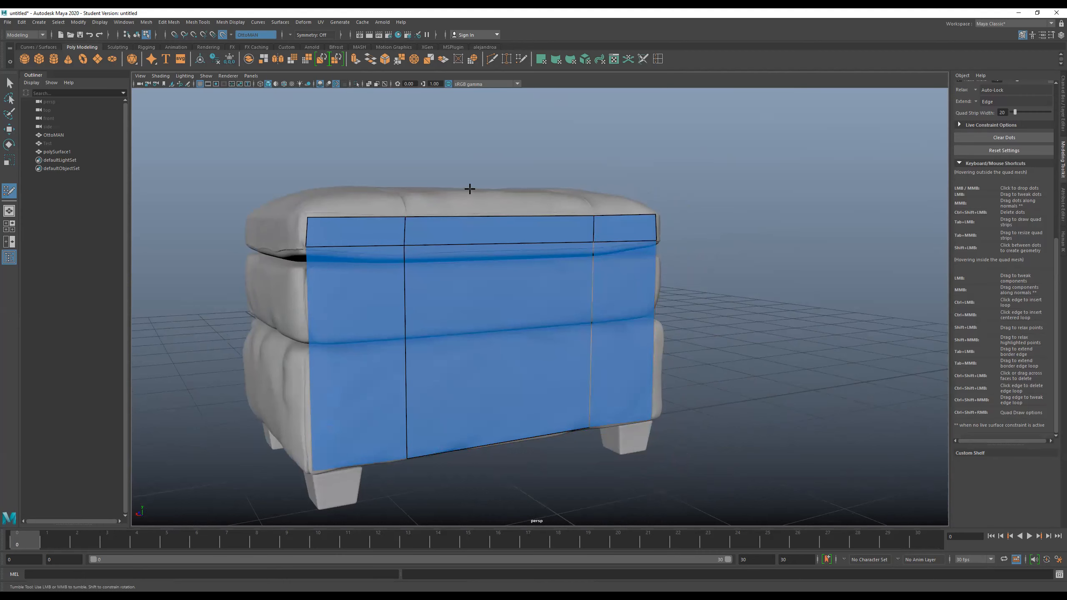
- Extend the front strip's upper border loop across the cushion's top towards the back edge
left_click_drag(523, 193, 414, 202, "alt")
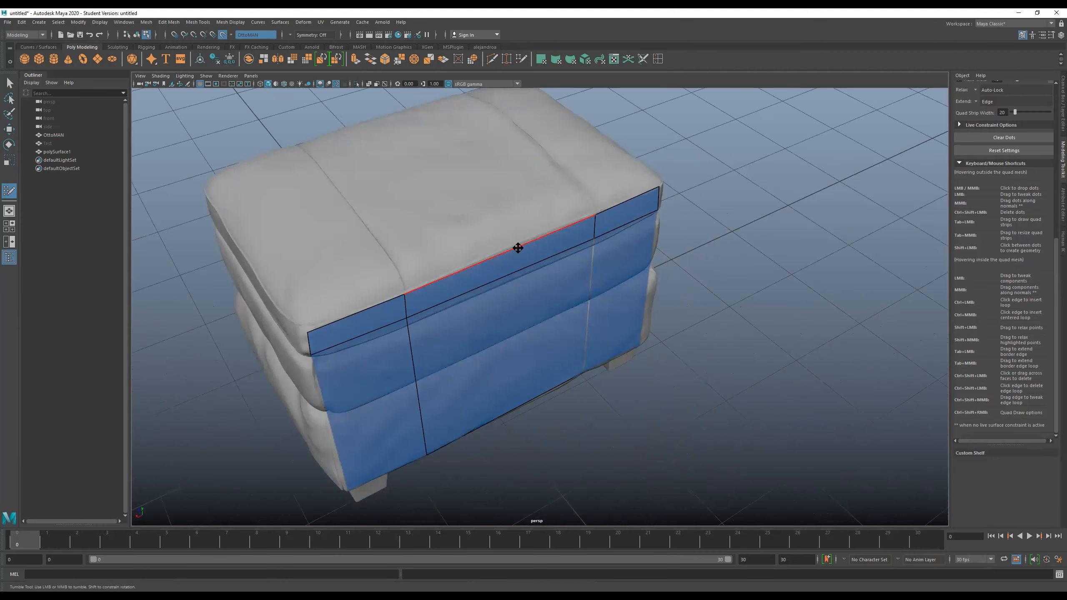
left_click_drag(512, 250, 381, 122)
left_click_drag(564, 231, 510, 278, "alt")
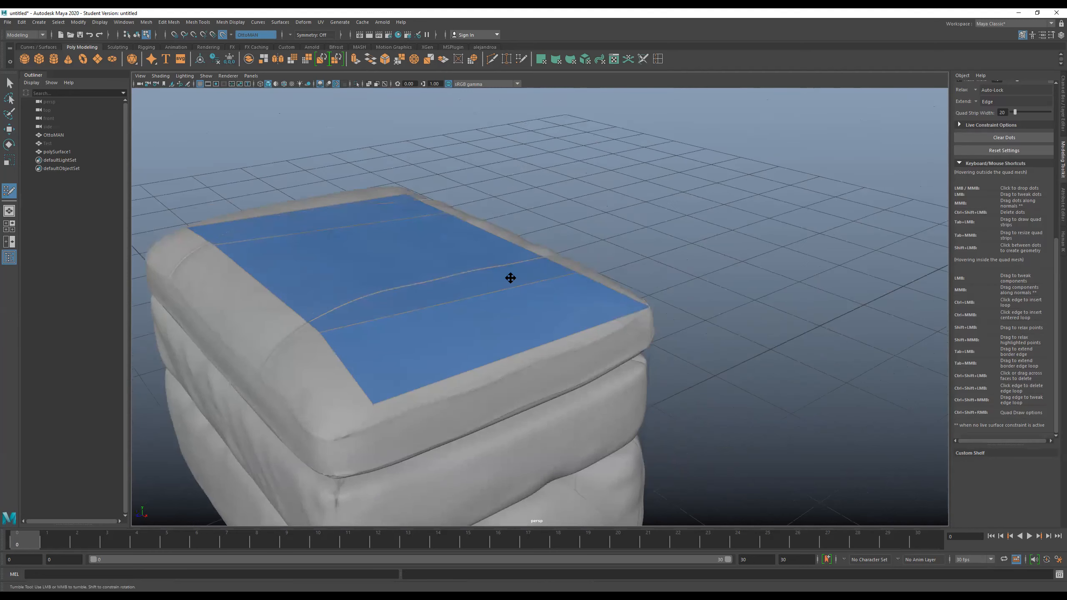
middle_click_drag(357, 319, 479, 260, "alt")
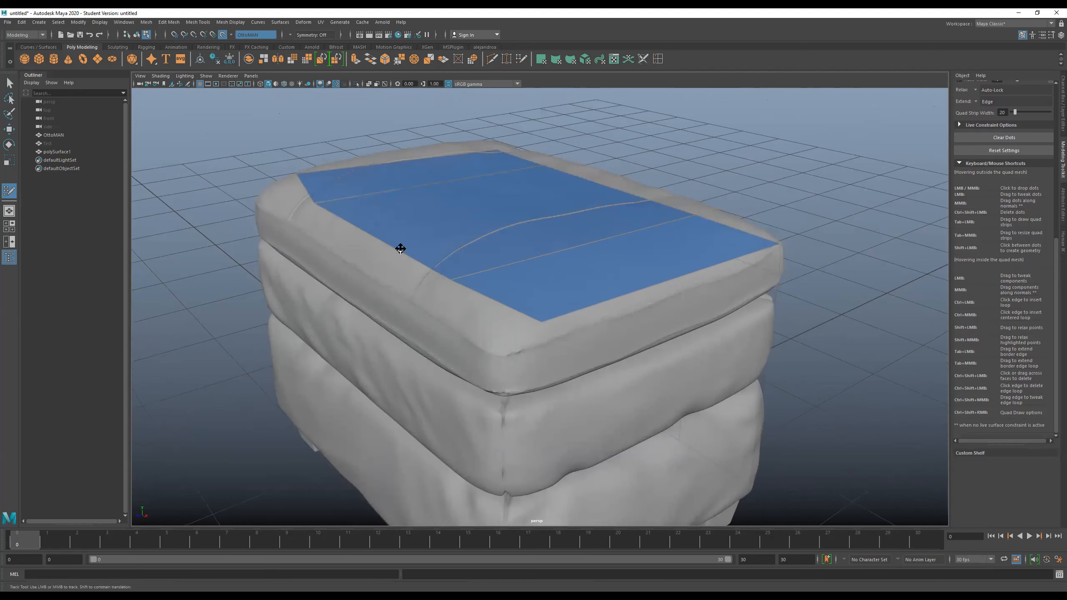
- Move the top sheet's far border vertices out to the cushion's back edge and its two back corners
left_click_drag(453, 264, 360, 261, "alt")
left_click_drag(471, 267, 545, 263, "alt")
right_click_drag(546, 262, 522, 297, "alt")
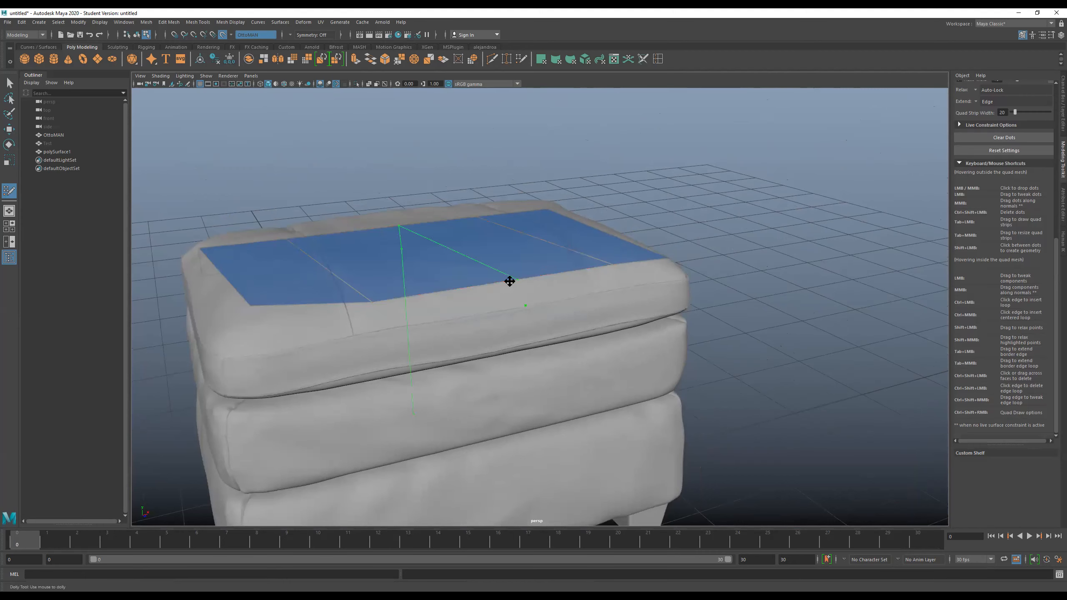
mouse_move(522, 309)
left_mouse_down("alt")
mouse_move(693, 295)
mouse_move(693, 311)
left_mouse_up("alt")
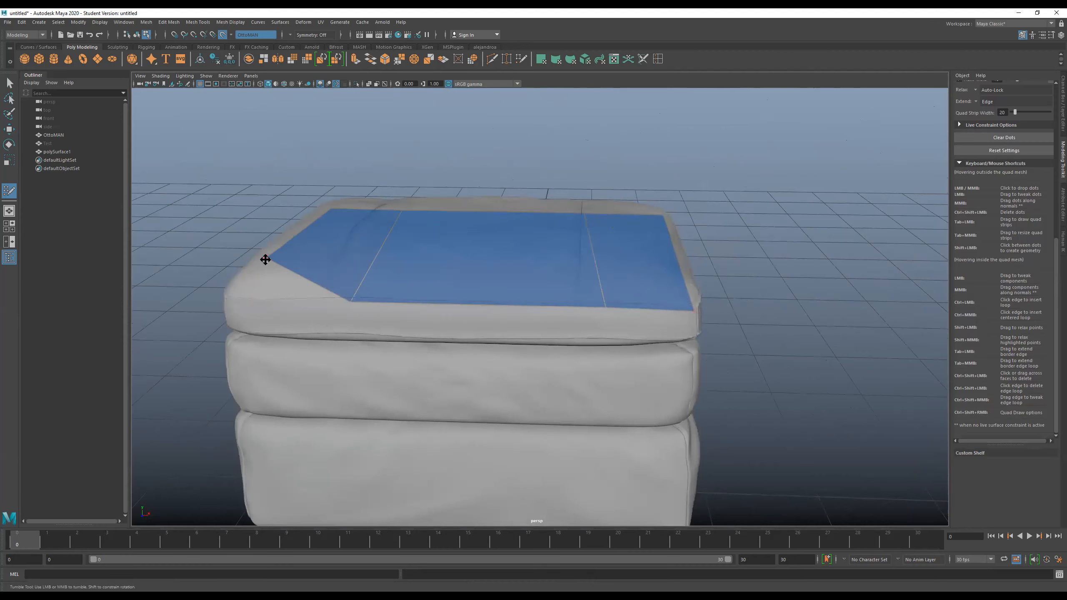
left_click_drag(267, 258, 229, 304)
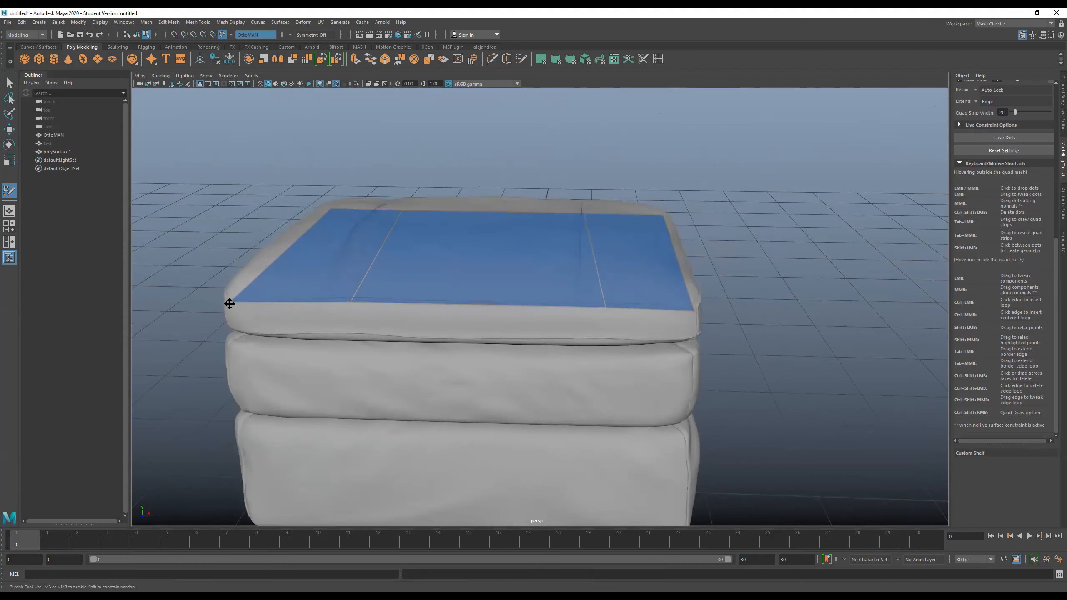
- Insert an edge loop across all three strips of the top sheet, closer to the cushion's back edge
left_click_drag(340, 331, 248, 318, "alt")
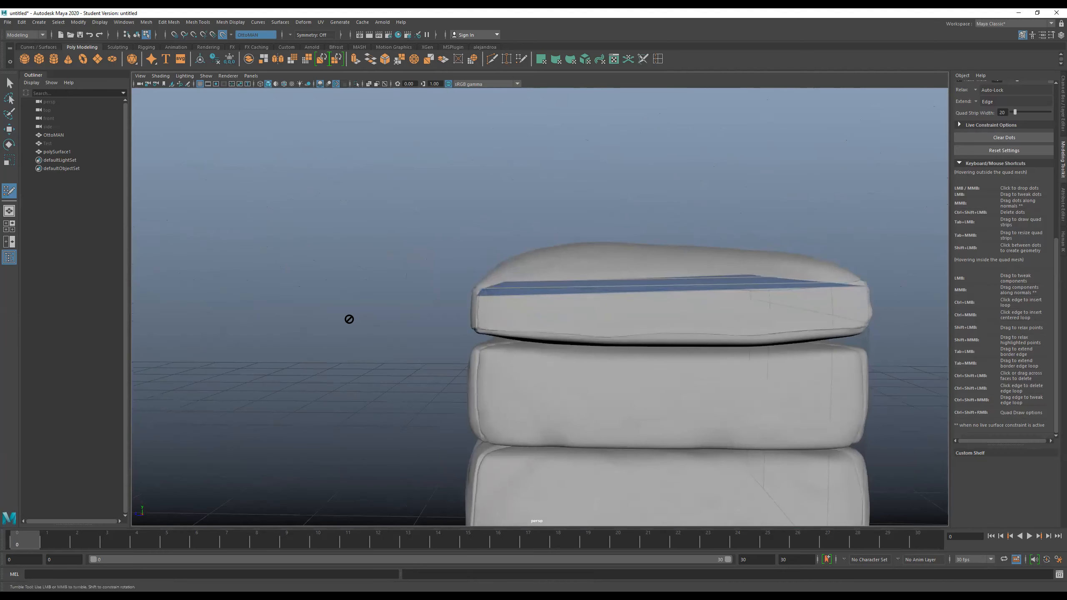
left_click_drag(350, 316, 588, 326, "alt")
left_click_drag(690, 314, 607, 317, "alt")
left_click_drag(557, 279, 564, 281, "alt")
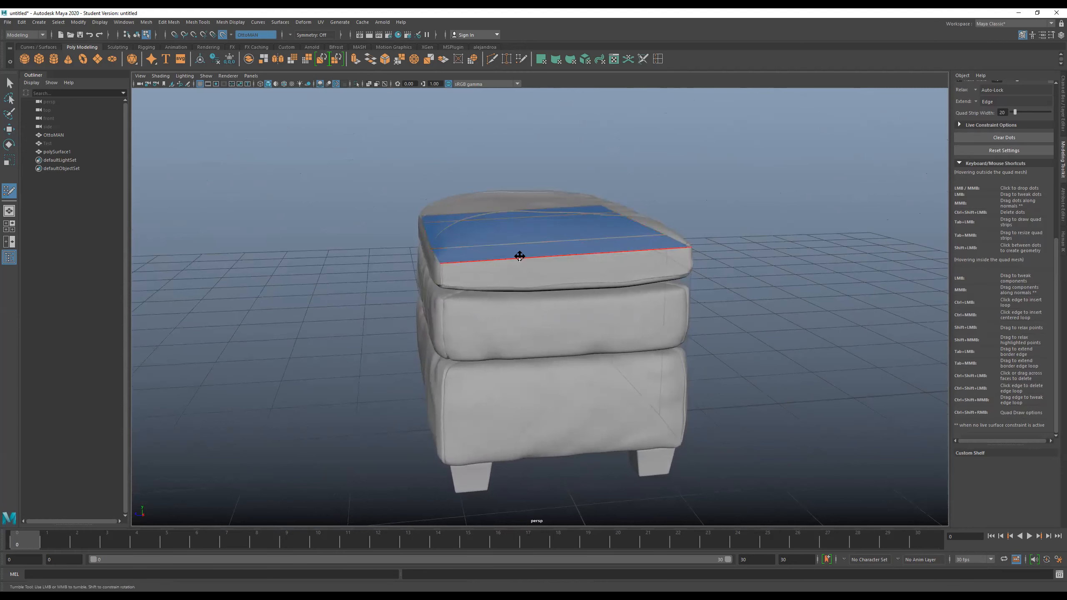
left_click_drag(512, 274, 512, 280, "alt")
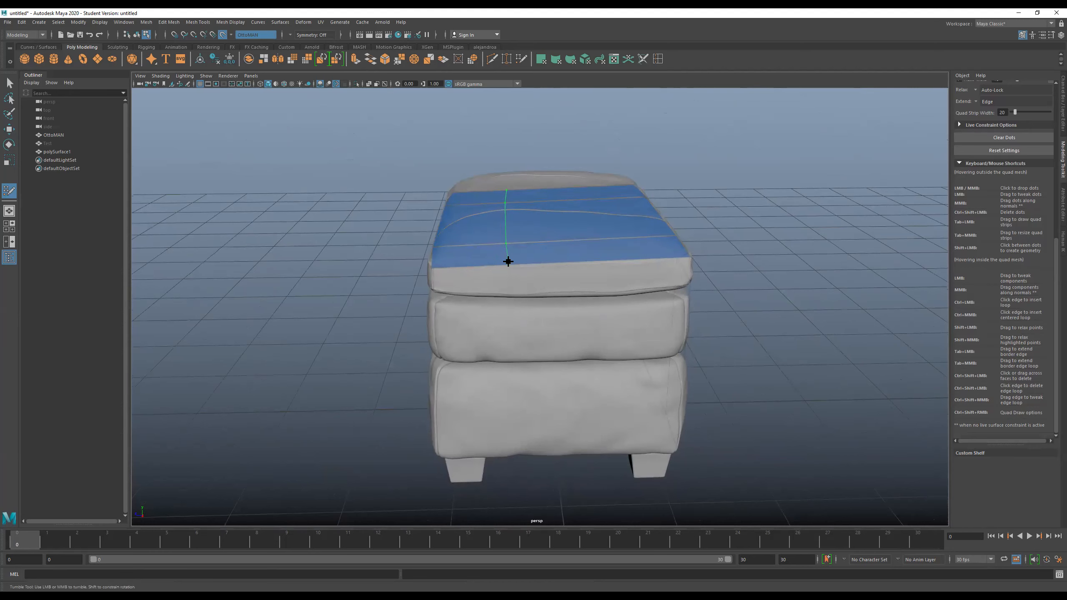
left_click(508, 261, "ctrl")
left_click_drag(541, 286, 546, 232, "alt")
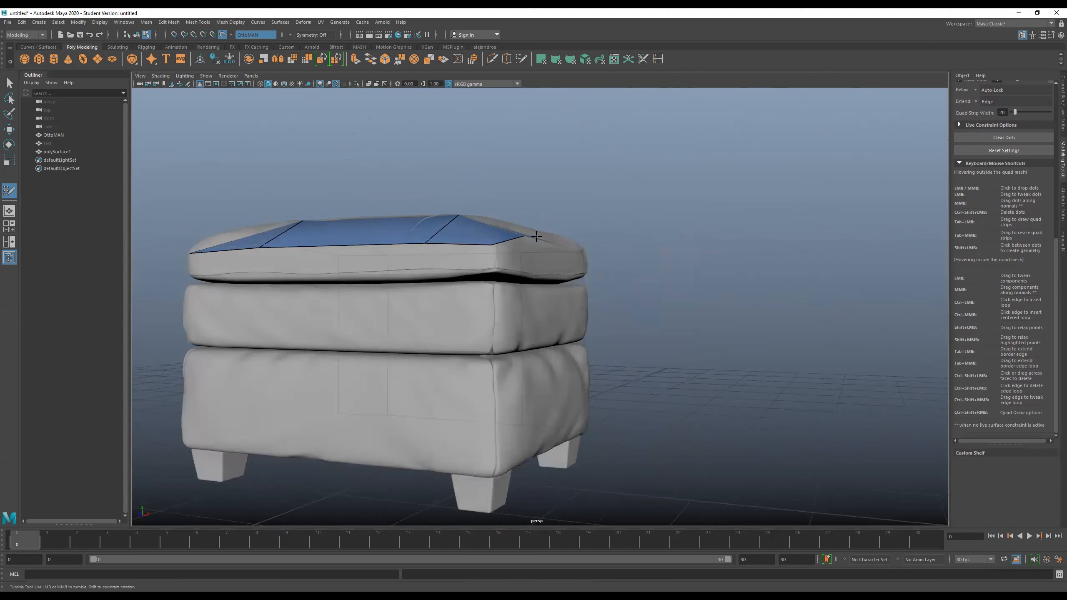
- Turn off the live surface, try placing a Quad Draw dot on the ottoman, and undo it
left_click(222, 35)
left_click_drag(577, 218, 548, 216, "alt")
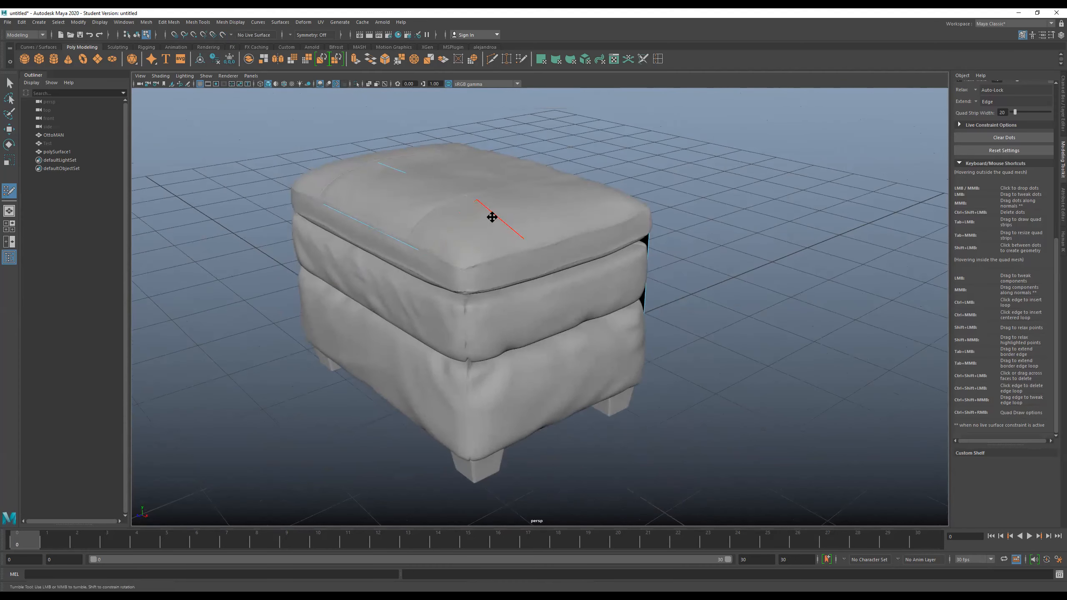
left_click(473, 271)
key("ctrl+z")
key("ctrl+z")
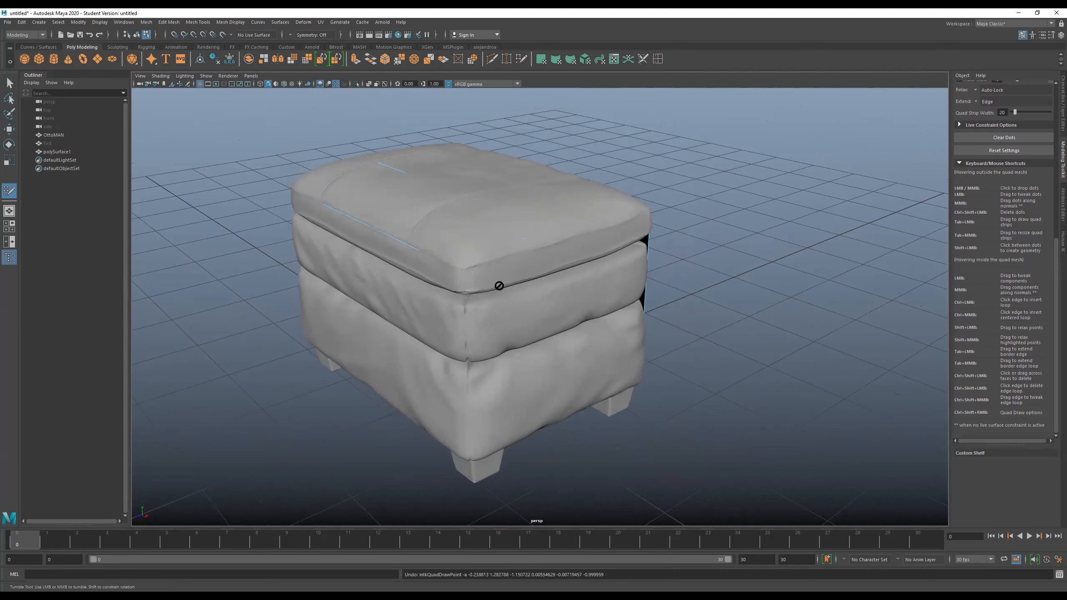
left_click_drag(488, 257, 571, 300)
key("ctrl+z")
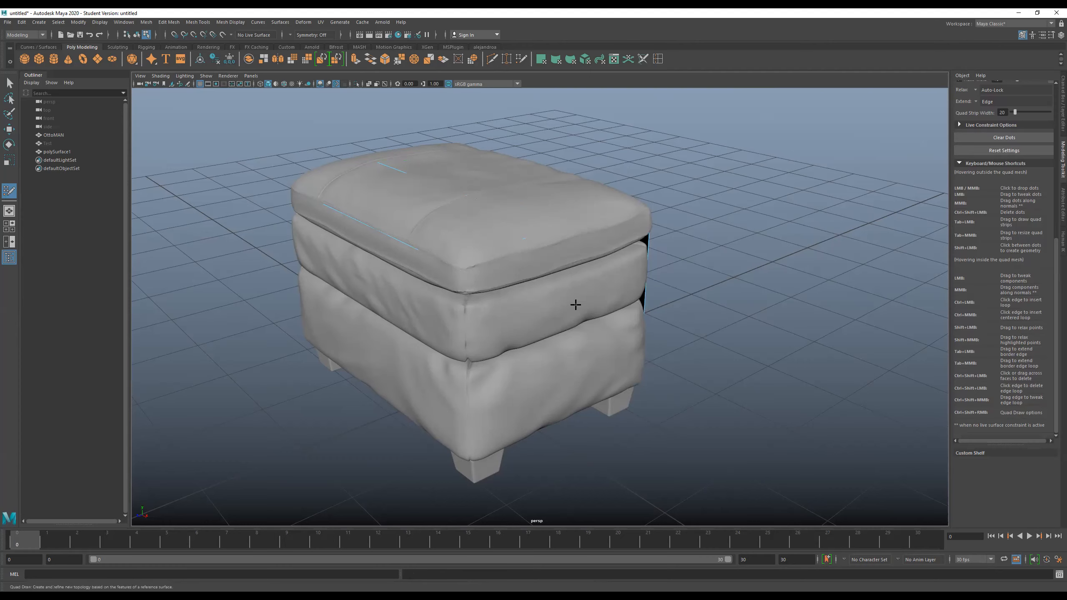
- Make OttoMAN the live surface again and resume Quad Draw on polySurface1
key("F8")
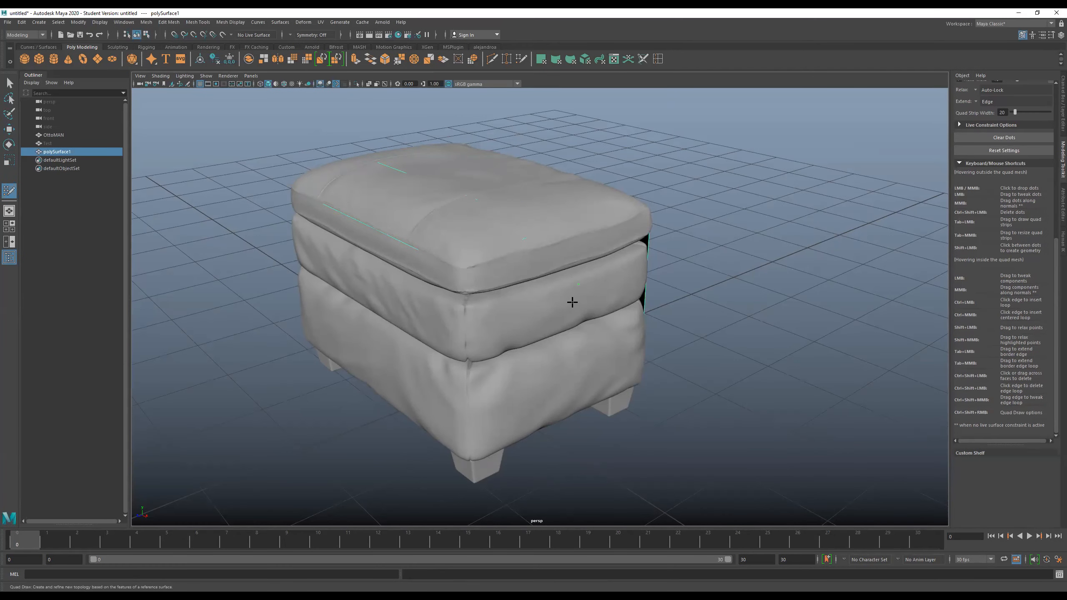
key("w")
left_click(571, 299)
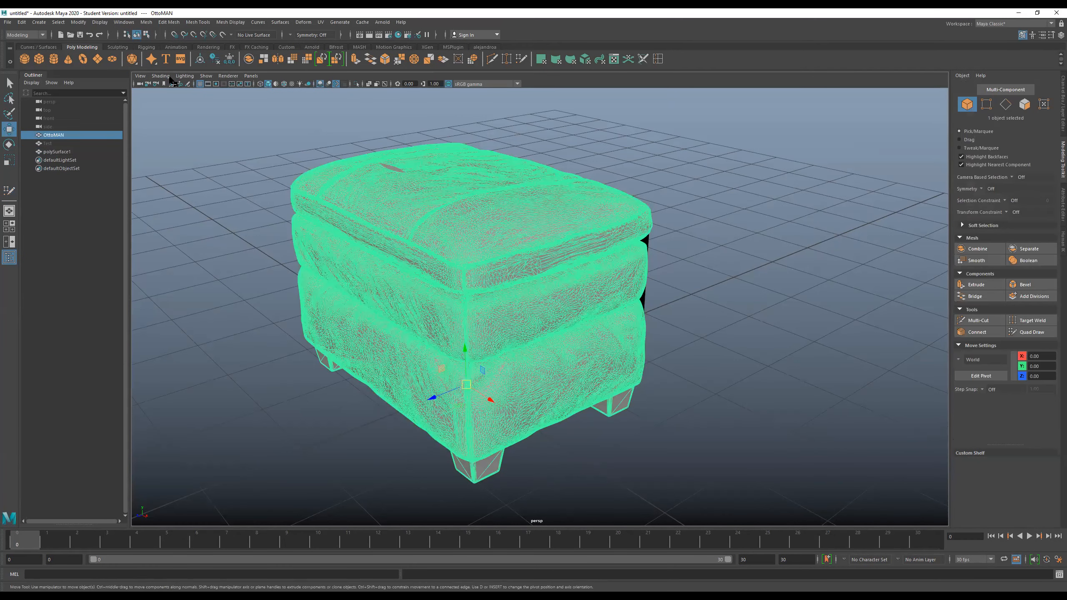
left_click(223, 34)
left_click(533, 194)
left_click(1030, 331)
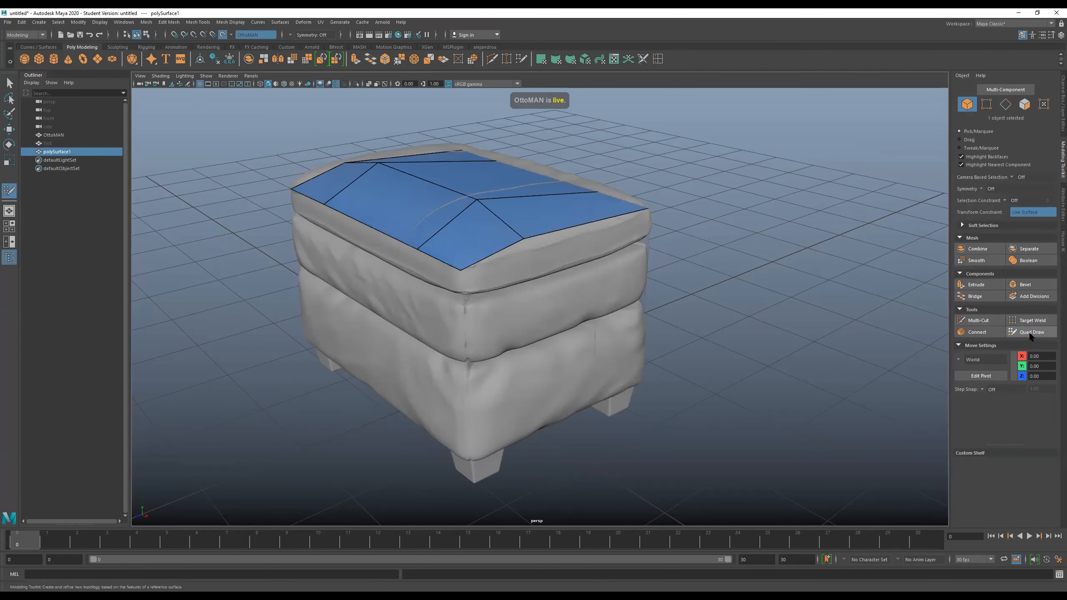
- Undo the live surface changes and the edge loop inserted across the top sheet
left_click_drag(495, 243, 530, 279, "alt")
middle_click_drag(624, 327, 742, 400, "alt")
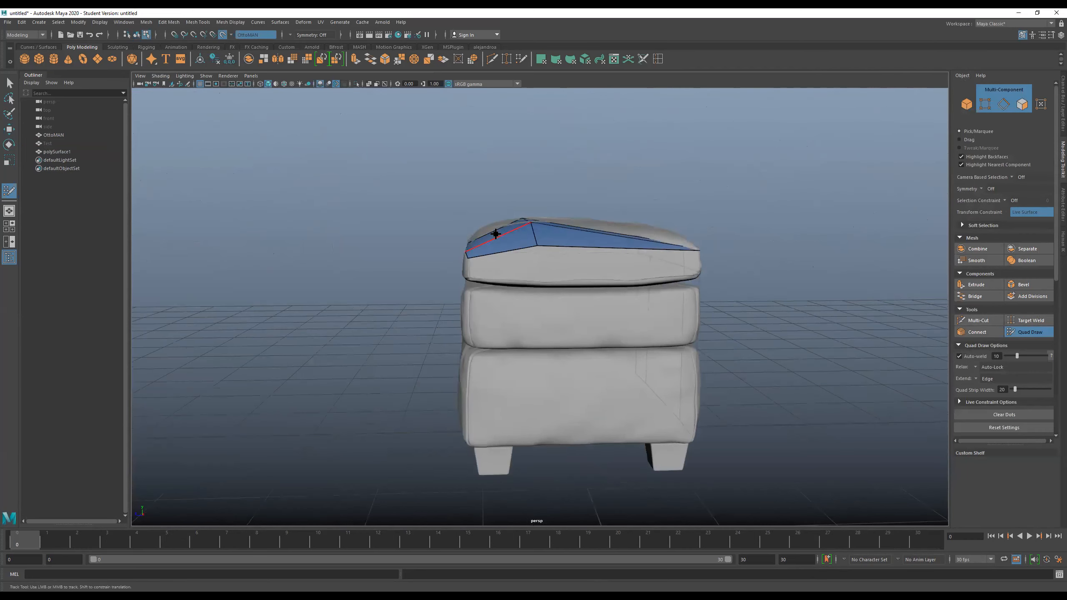
mouse_move(614, 309)
left_mouse_down("alt")
mouse_move(627, 321)
mouse_move(596, 305)
mouse_move(615, 319)
mouse_move(611, 306)
left_mouse_up("alt")
key("ctrl+z")
key("ctrl+z")
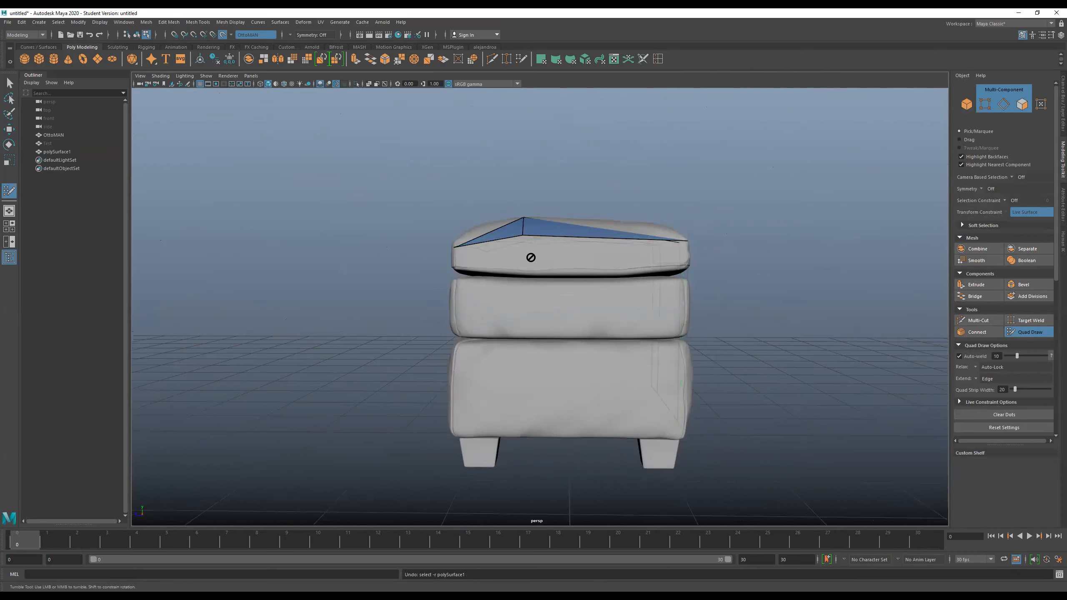
key("ctrl+z")
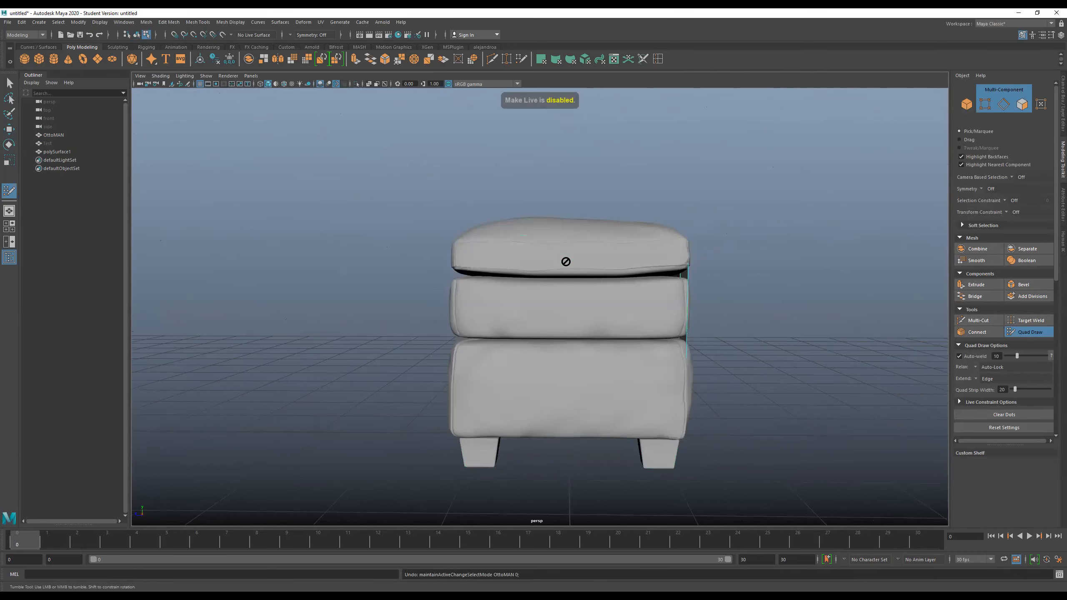
key("ctrl+z")
key("ctrl+z")
- Delete the horizontal edge loop that runs across the front side just below the cushion's top edge
mouse_move(541, 265)
left_mouse_down("alt")
mouse_move(562, 274)
mouse_move(491, 270)
left_mouse_up("alt")
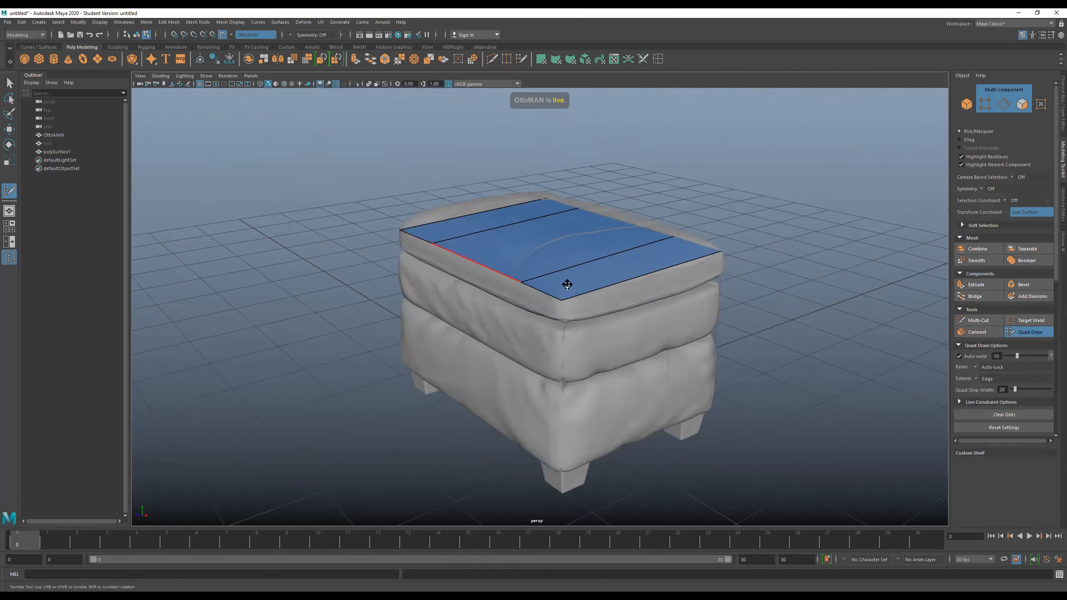
mouse_move(574, 302)
left_mouse_down("alt")
mouse_move(558, 297)
mouse_move(570, 301)
left_mouse_up("alt")
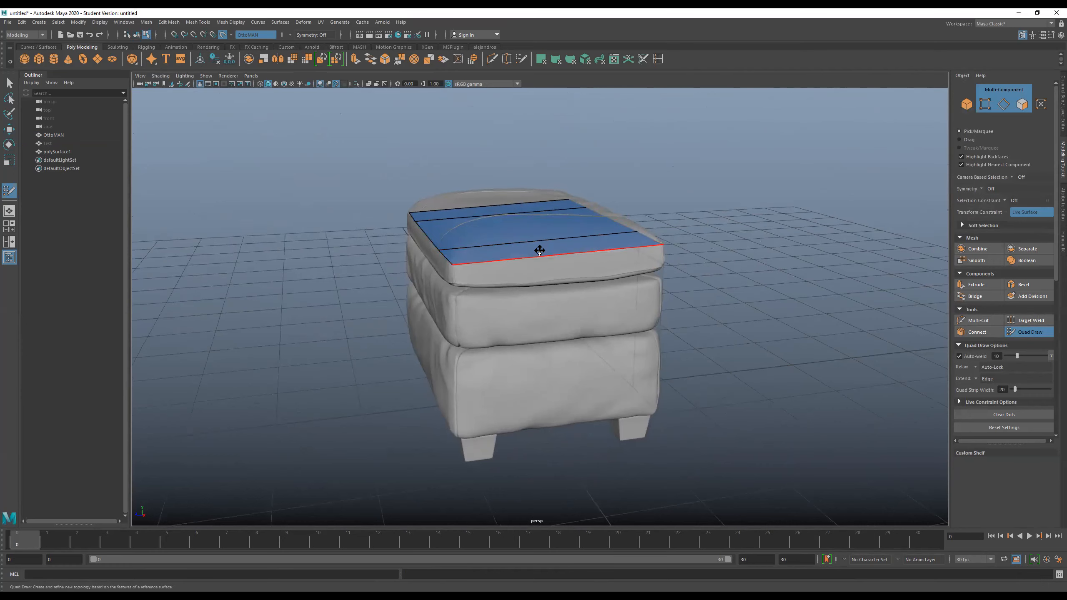
left_click_drag(531, 293, 527, 293, "alt")
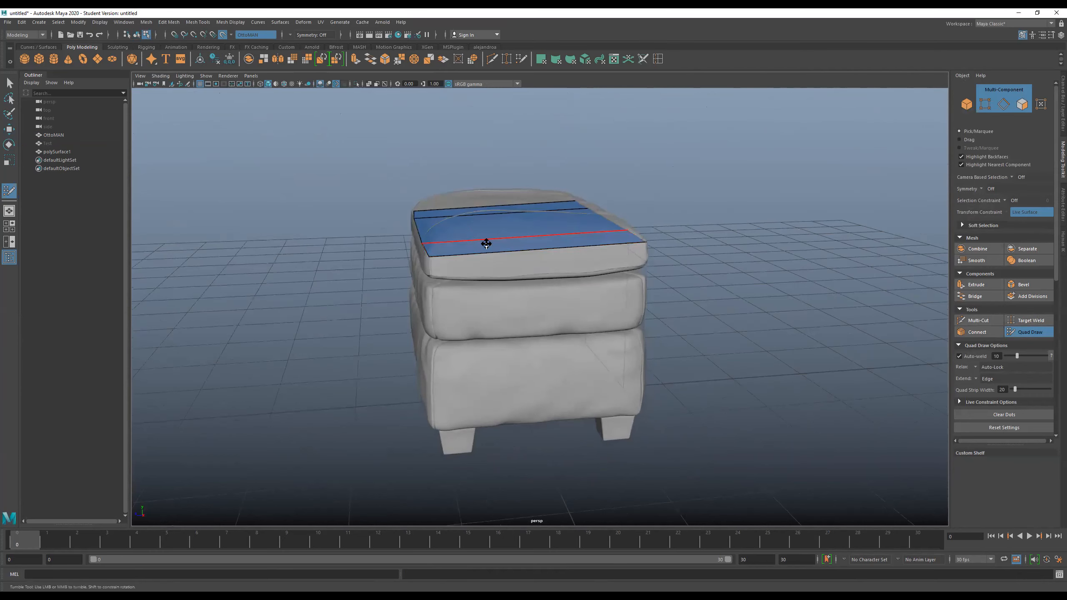
mouse_move(484, 257)
left_mouse_down("alt")
mouse_move(426, 248)
mouse_move(448, 239)
left_mouse_up("alt")
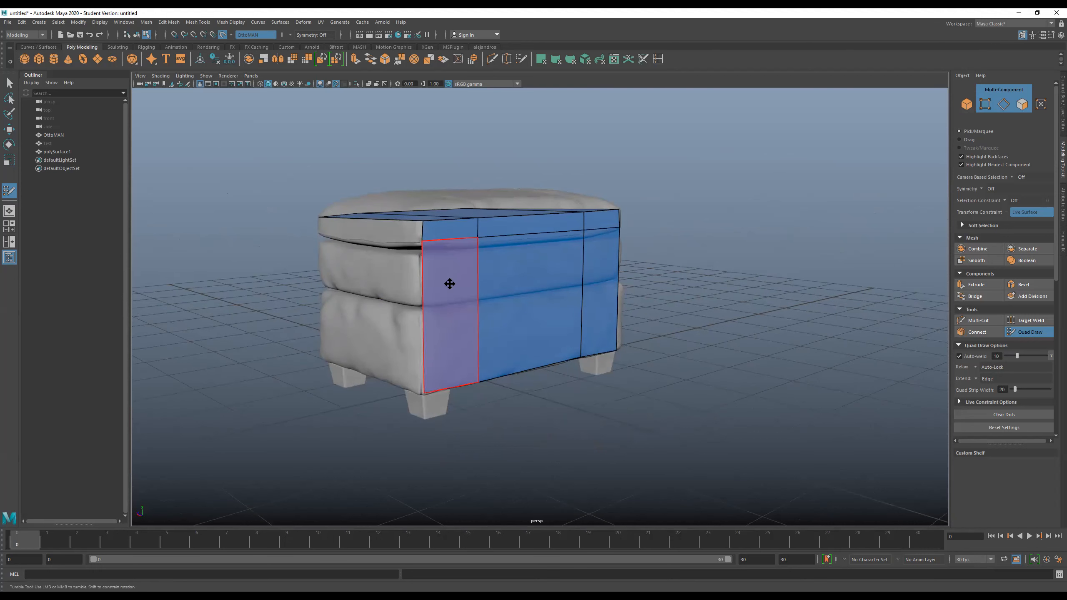
scroll(552, 240, "up", 5)
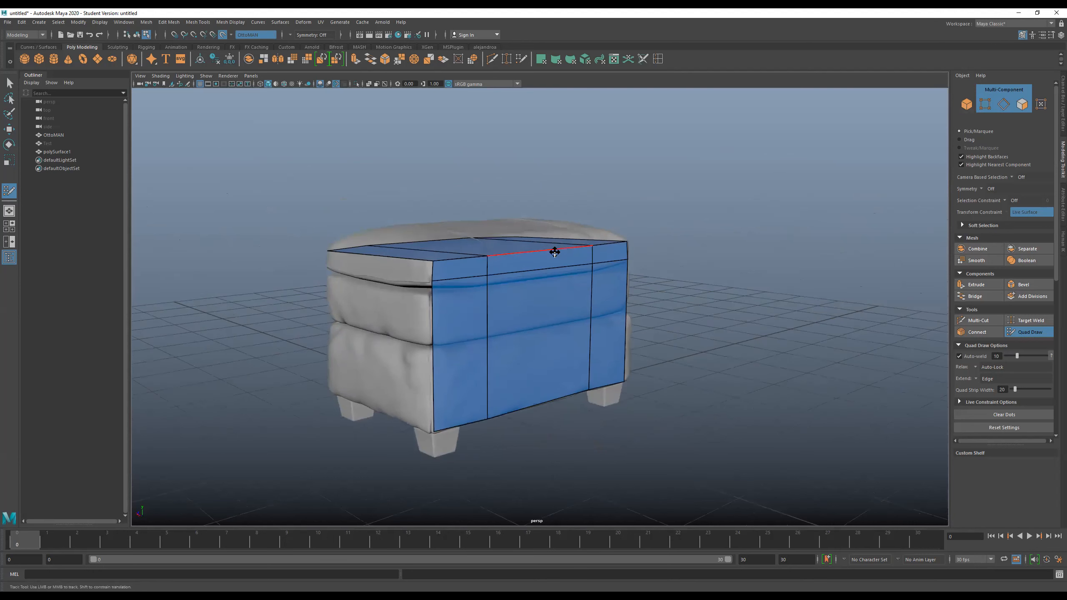
middle_click_drag(554, 262, 573, 288, "alt")
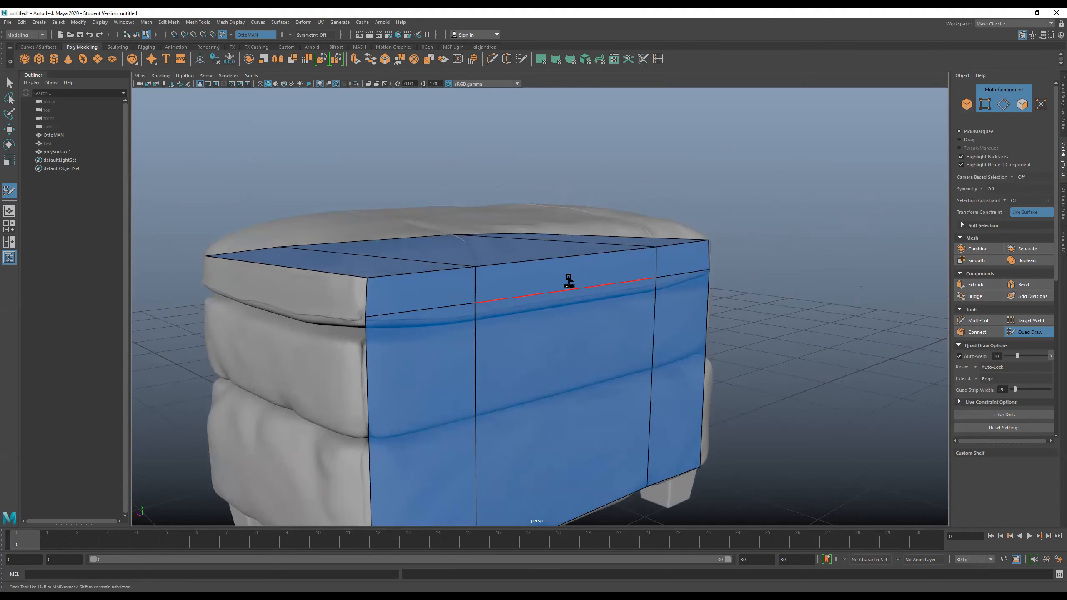
left_click(576, 262, "ctrl+shift")
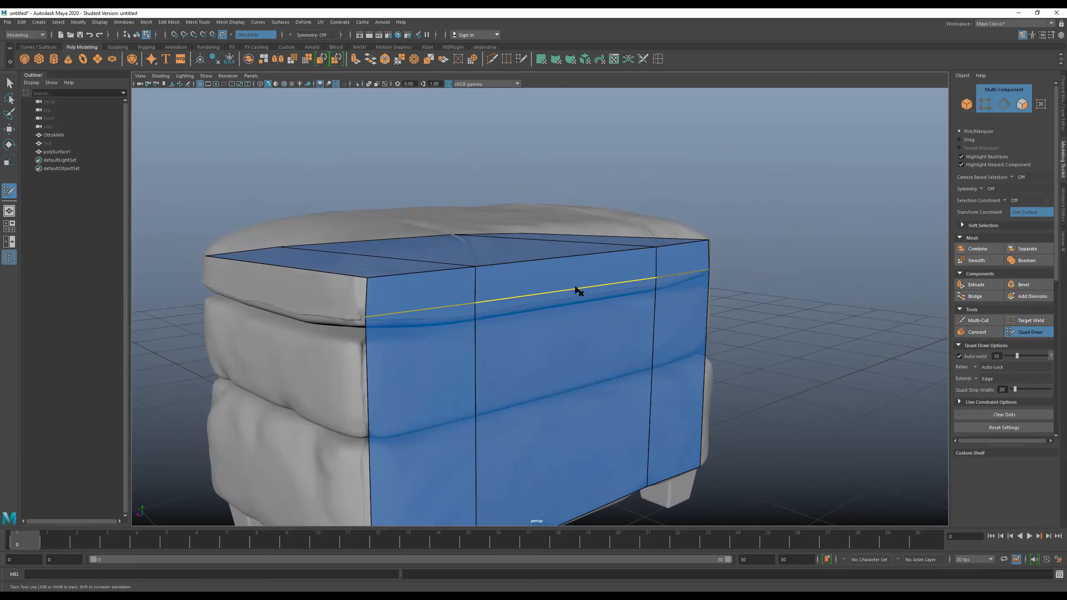
left_click(548, 292, "ctrl+shift")
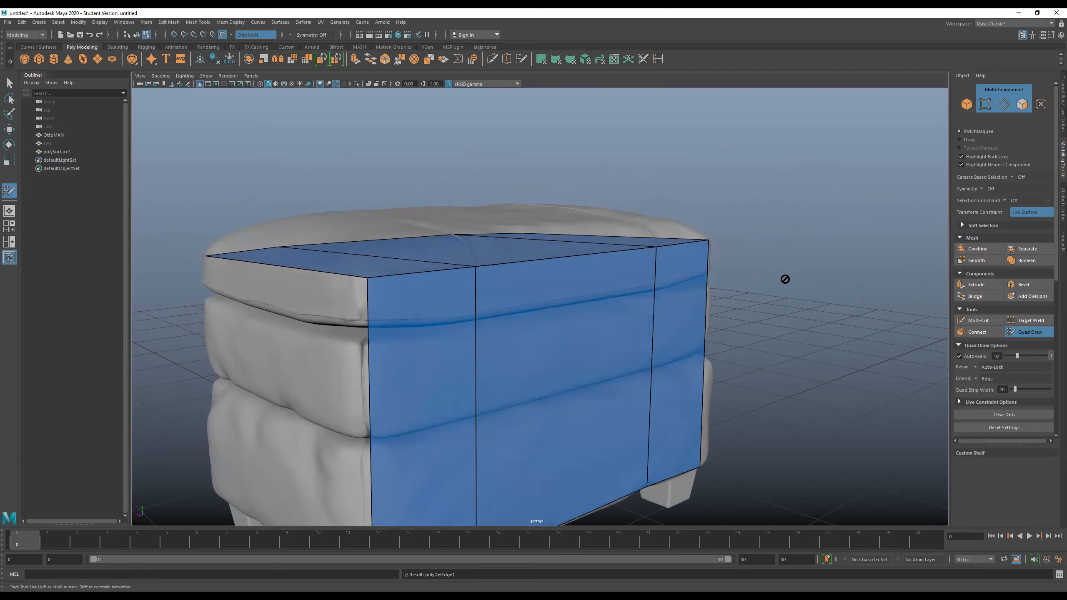
- Insert five parallel edge loops across the top sheet, spread between its front and back edges
left_click_drag(754, 278, 754, 282, "alt")
middle_click_drag(727, 282, 729, 269, "alt")
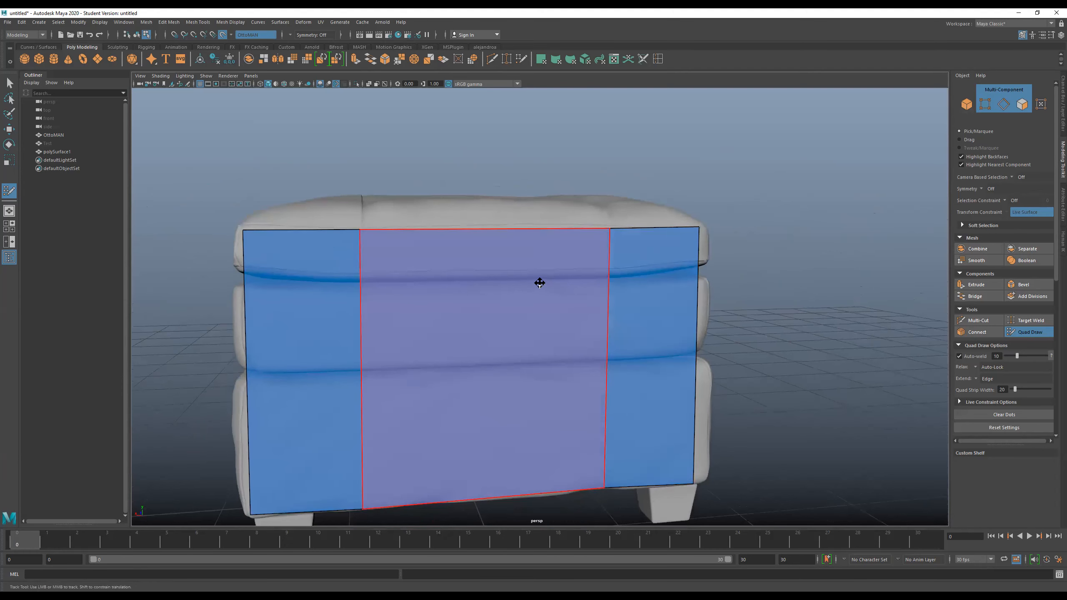
left_click_drag(555, 281, 473, 309, "alt")
scroll(466, 301, "down", 3)
left_click(405, 249, "ctrl")
left_click(461, 246, "ctrl")
left_click(502, 246, "ctrl")
left_click(425, 235, "ctrl")
left_click(529, 237, "ctrl")
left_click_drag(631, 269, 578, 301, "alt")
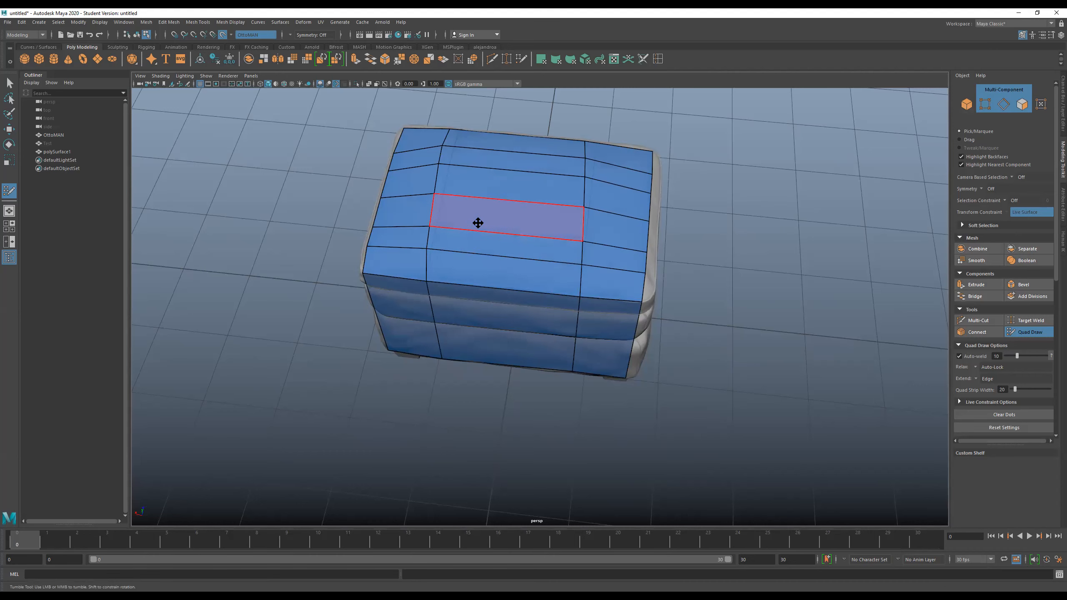
- Try relaxing the vertices of the subdivided top sheet, undoing the attempts
mouse_move(486, 217)
left_mouse_down("shift")
mouse_move(491, 162)
mouse_move(552, 207)
mouse_move(445, 241)
mouse_move(534, 153)
left_mouse_up("shift")
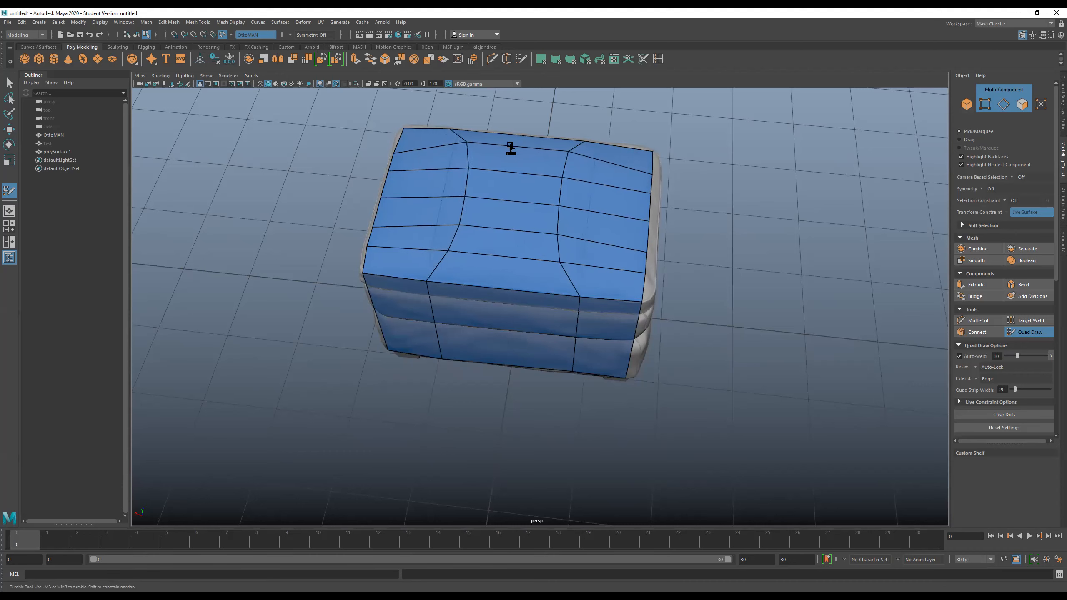
key("ctrl+z")
mouse_move(512, 214)
left_mouse_down("shift")
mouse_move(497, 214)
mouse_move(510, 213)
left_mouse_up("shift")
key("ctrl+z")
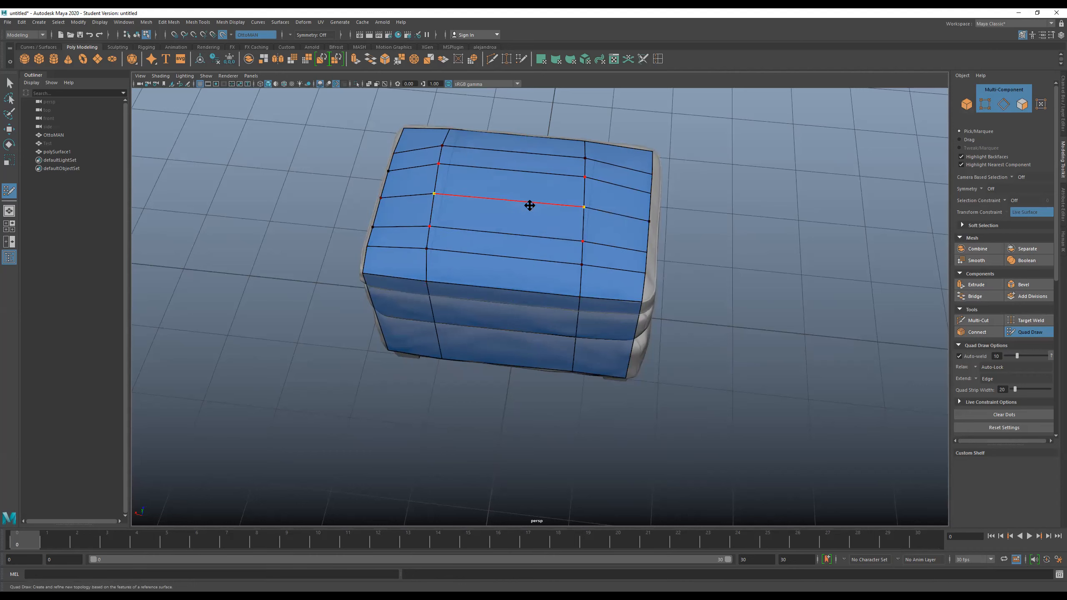
left_click_drag(520, 203, 536, 205, "shift")
left_click_drag(690, 249, 696, 214, "alt")
key("ctrl+z")
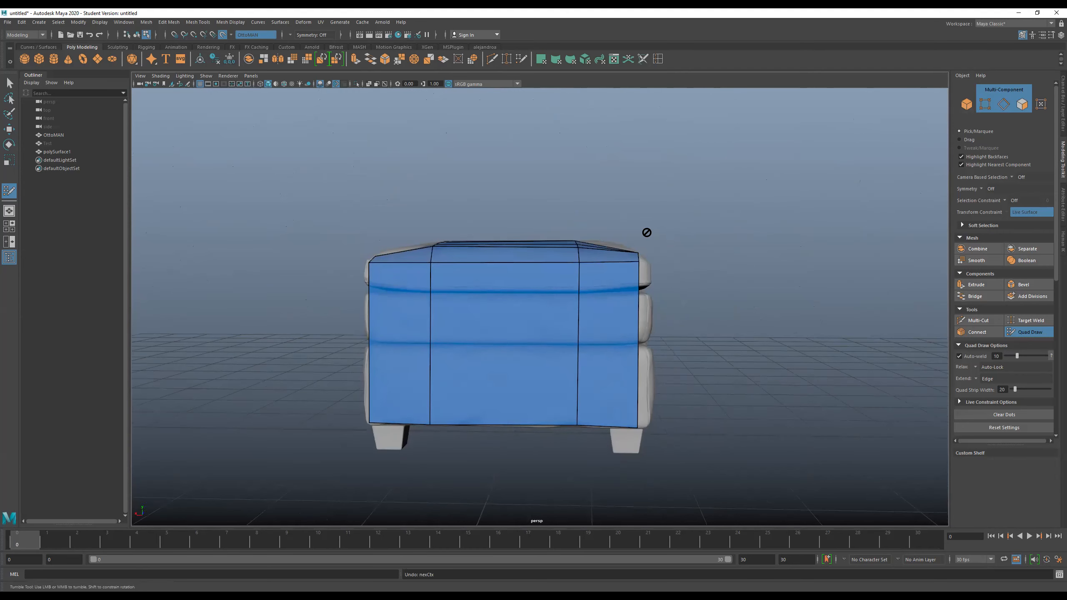
- Undo the five edge loops inserted across the top sheet
mouse_move(612, 255)
left_mouse_down("alt")
mouse_move(719, 269)
mouse_move(543, 250)
left_mouse_up("alt")
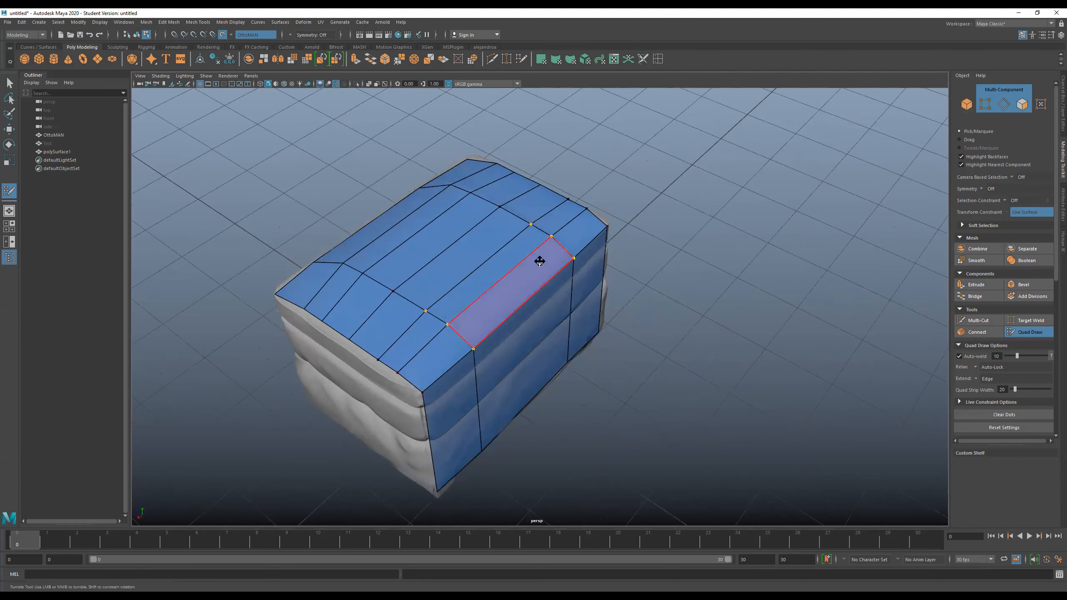
key("ctrl+z")
key("ctrl+z")
key("ctrl+z")
key("ctrl+z")
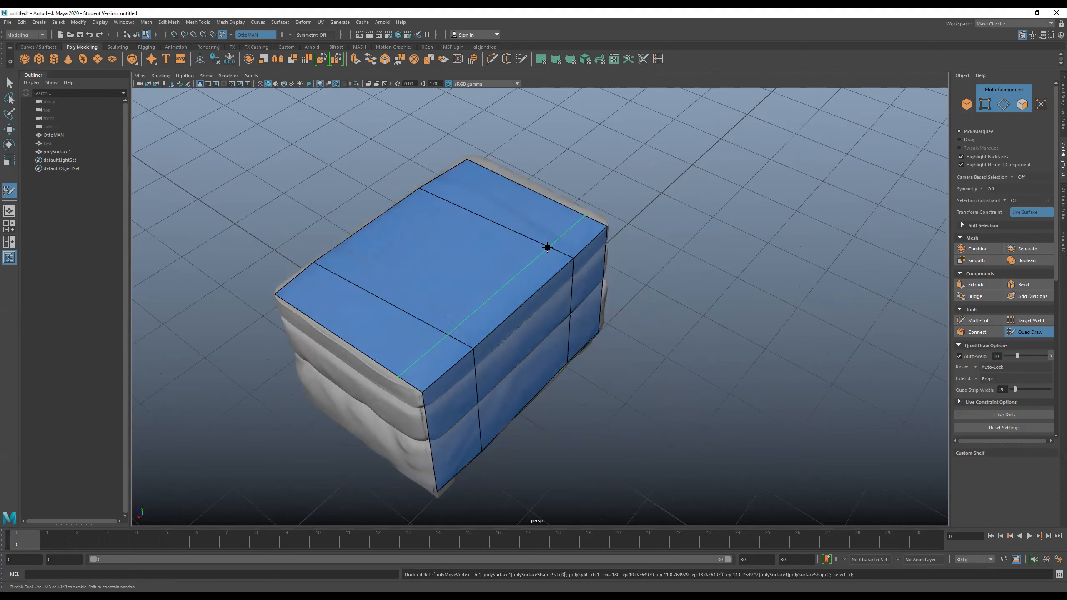
- Extend the top sheet's back border loop and one short side's border edge down to the ottoman's base
left_click_drag(620, 275, 565, 250, "alt")
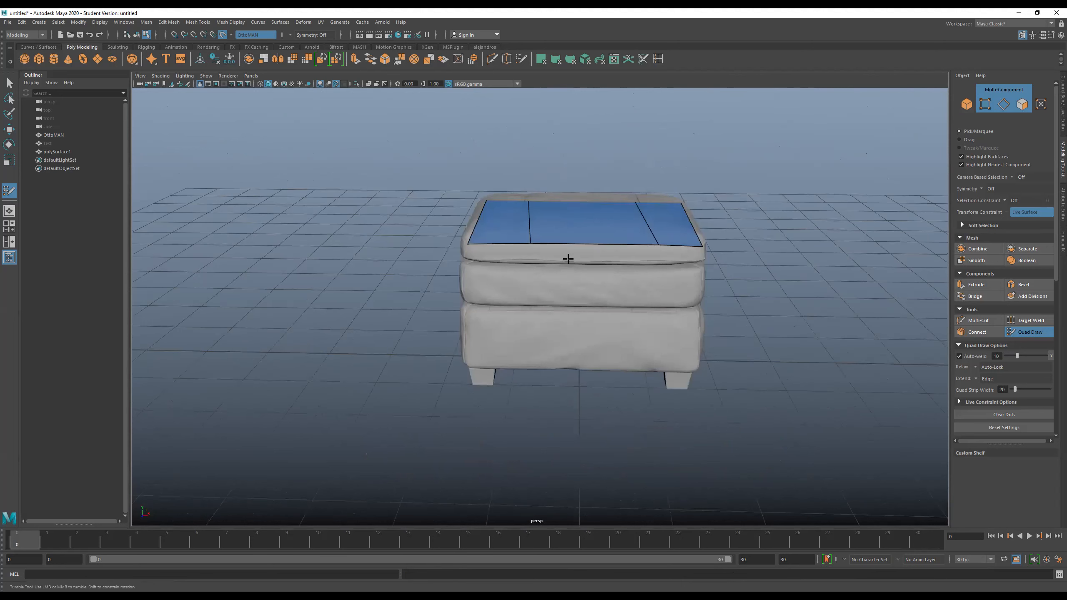
middle_click_drag(588, 245, 580, 370)
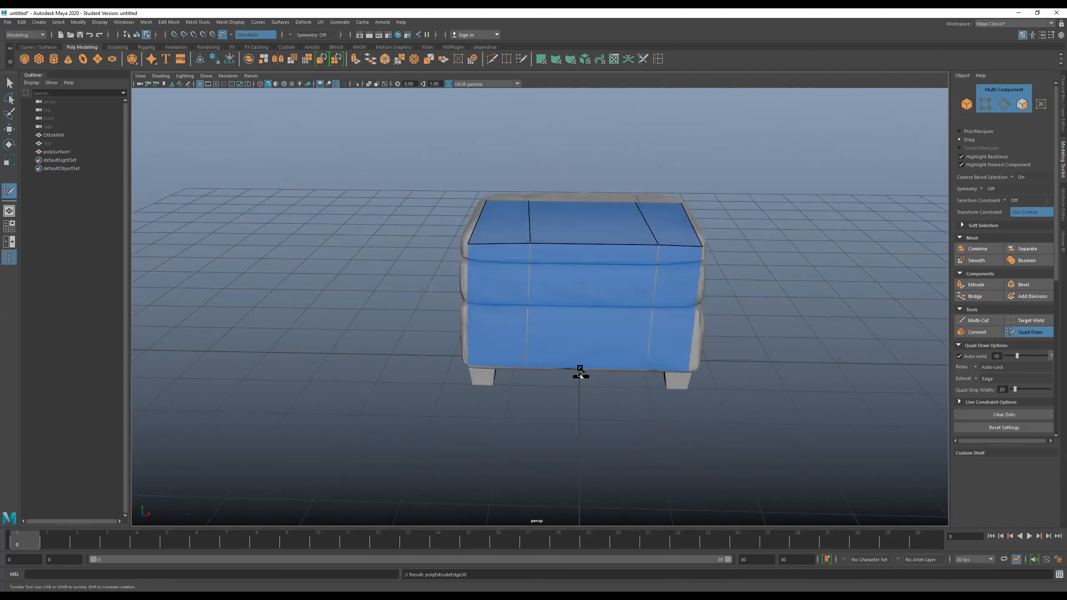
left_click_drag(757, 350, 683, 350, "alt")
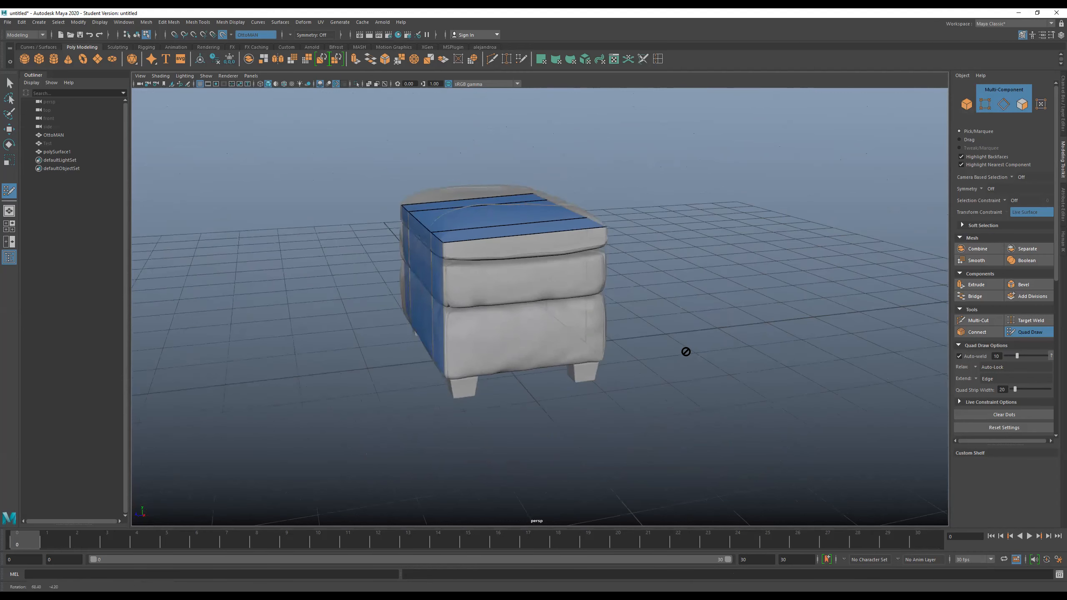
middle_click_drag(513, 234, 516, 365)
- Extend the top sheet's border edge on the opposite short side down to the ottoman's base
left_click_drag(498, 408, 540, 367, "alt")
scroll(578, 308, "up", 3)
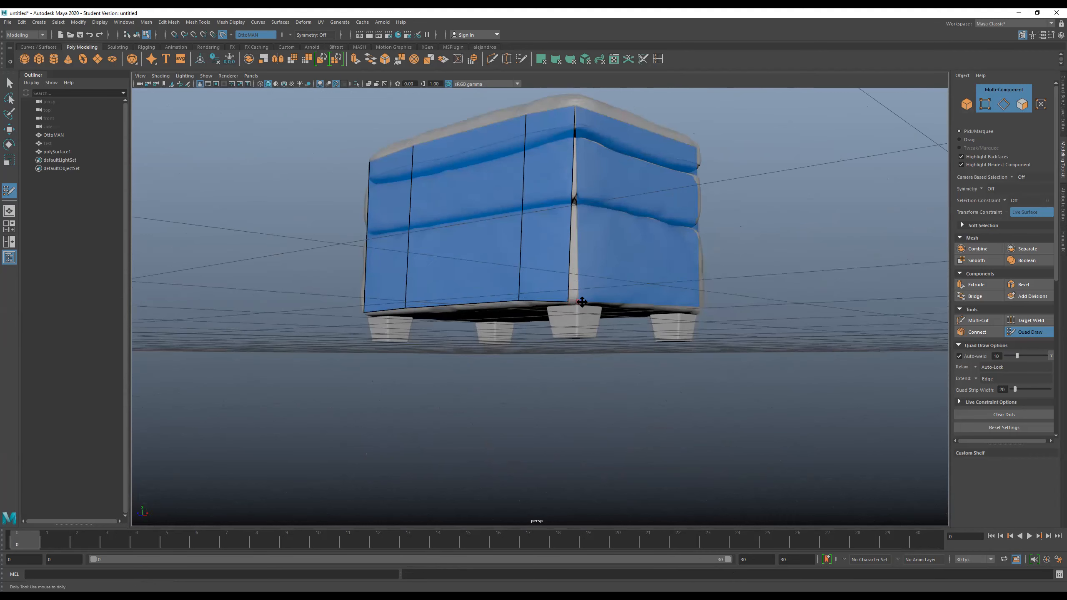
left_click_drag(598, 321, 356, 338, "alt")
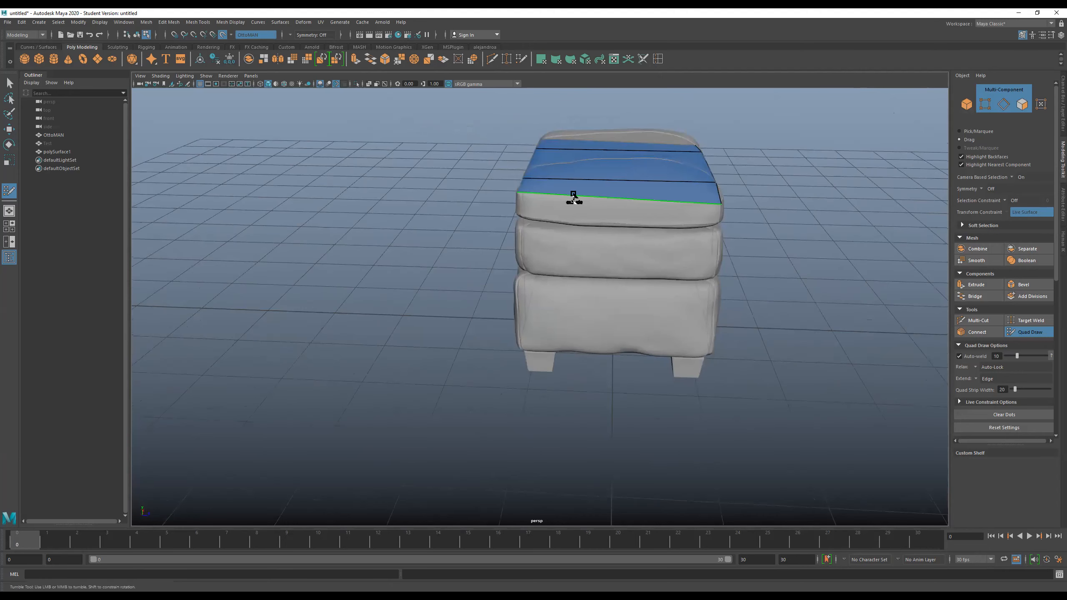
mouse_move(572, 200)
left_mouse_down()
mouse_move(583, 357)
mouse_move(570, 349)
left_mouse_up()
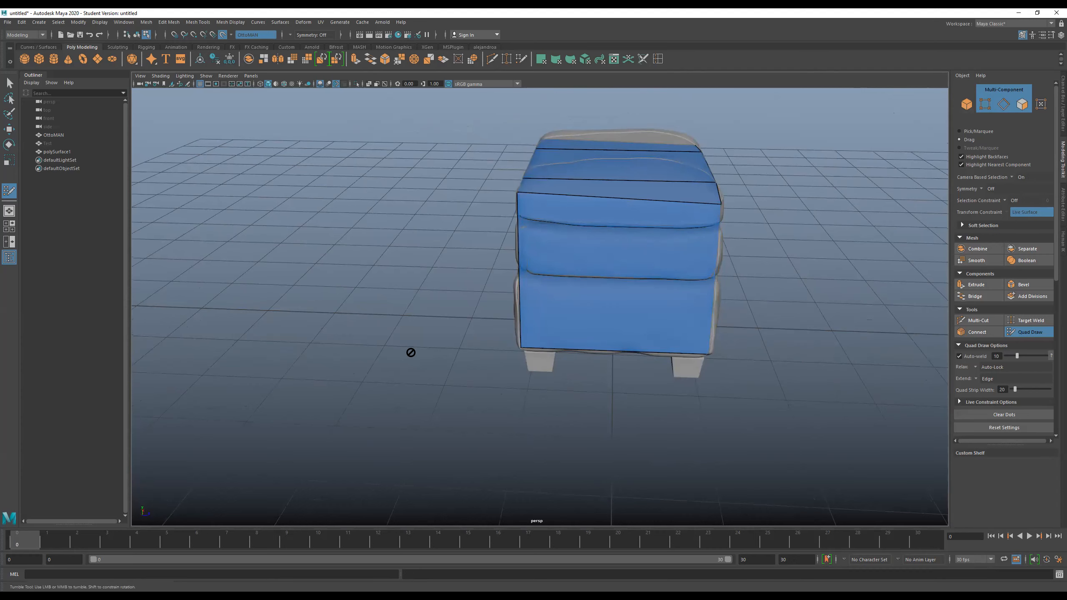
- Turn on X-ray display and use Target Weld to merge the open base vertices at the cage's first corner
mouse_move(409, 352)
left_mouse_down("alt")
mouse_move(459, 317)
mouse_move(512, 337)
left_mouse_up("alt")
right_click_drag(513, 336, 618, 350, "alt")
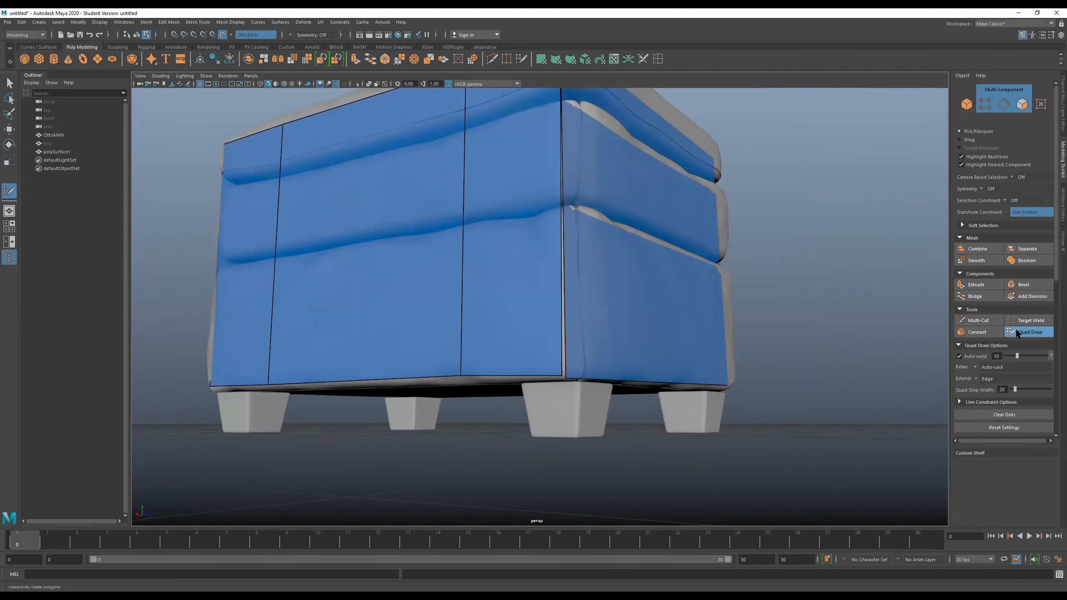
left_click(1032, 321)
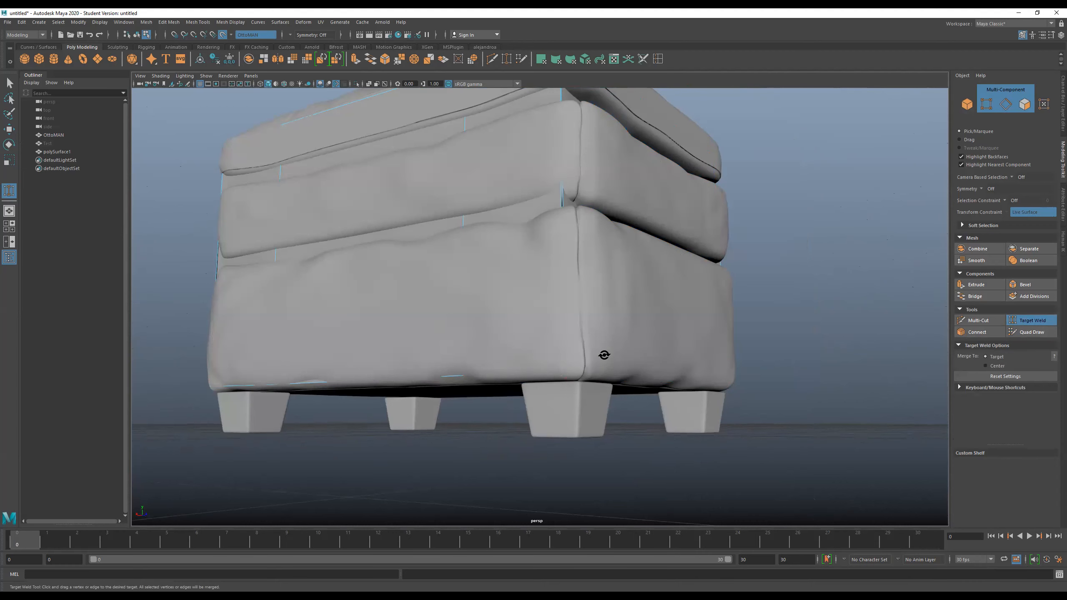
left_click_drag(602, 355, 595, 356, "alt")
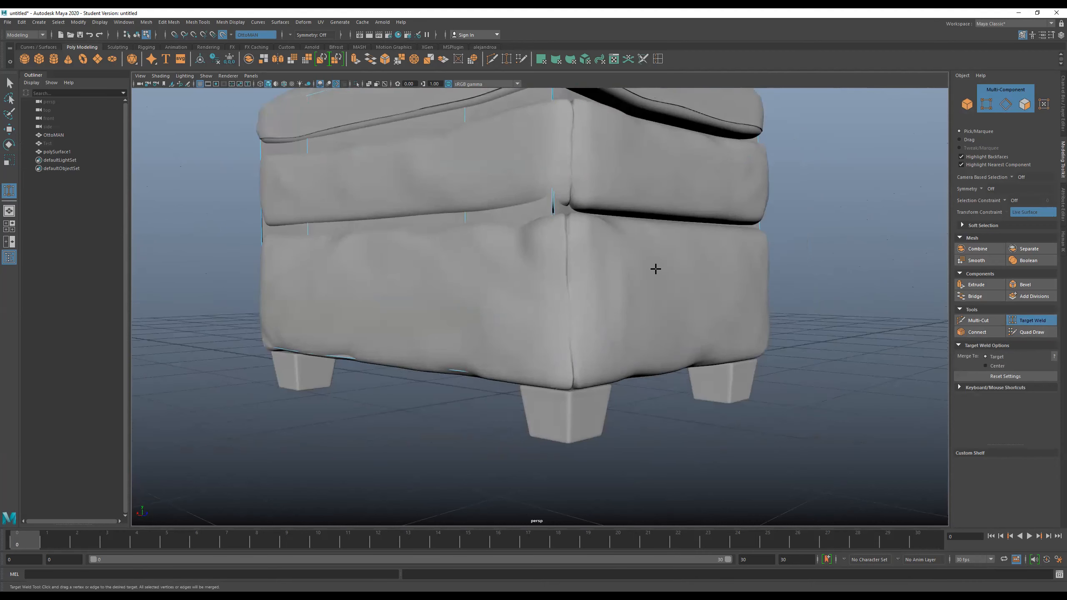
left_click(368, 84)
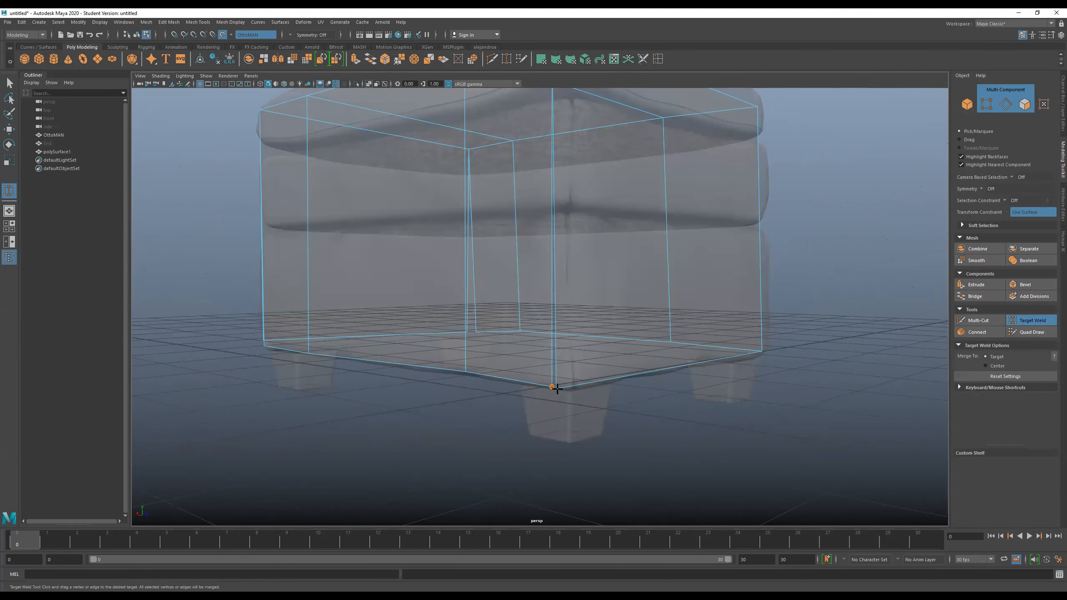
left_click_drag(645, 336, 638, 355, "alt")
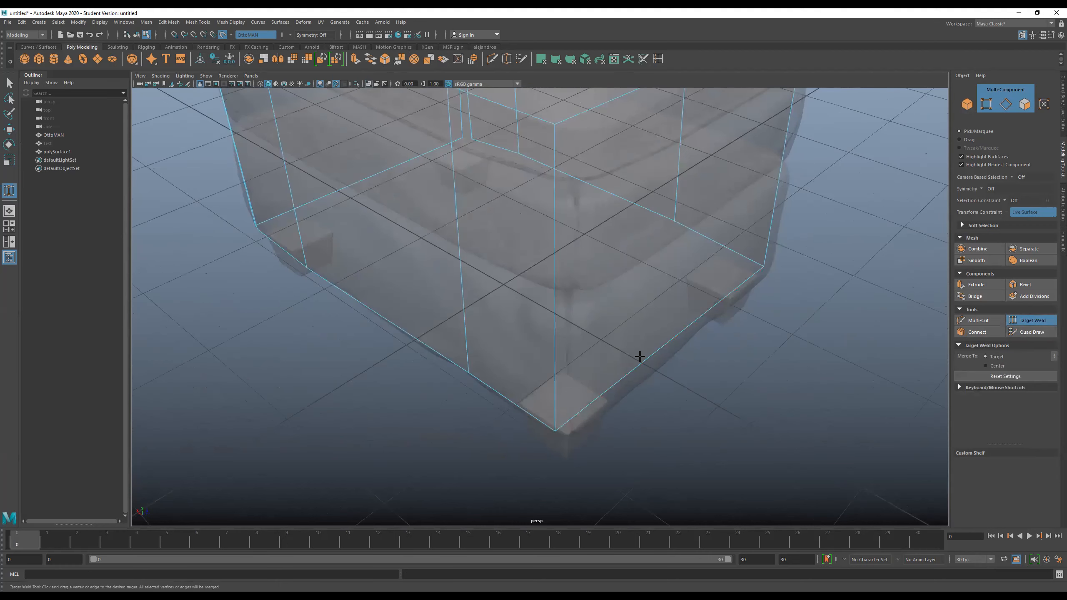
- Weld the open base vertices at the cage's remaining corners so the side sheets join
left_click_drag(615, 401, 497, 373, "alt")
left_click_drag(572, 397, 569, 405)
left_click_drag(478, 365, 481, 416, "alt")
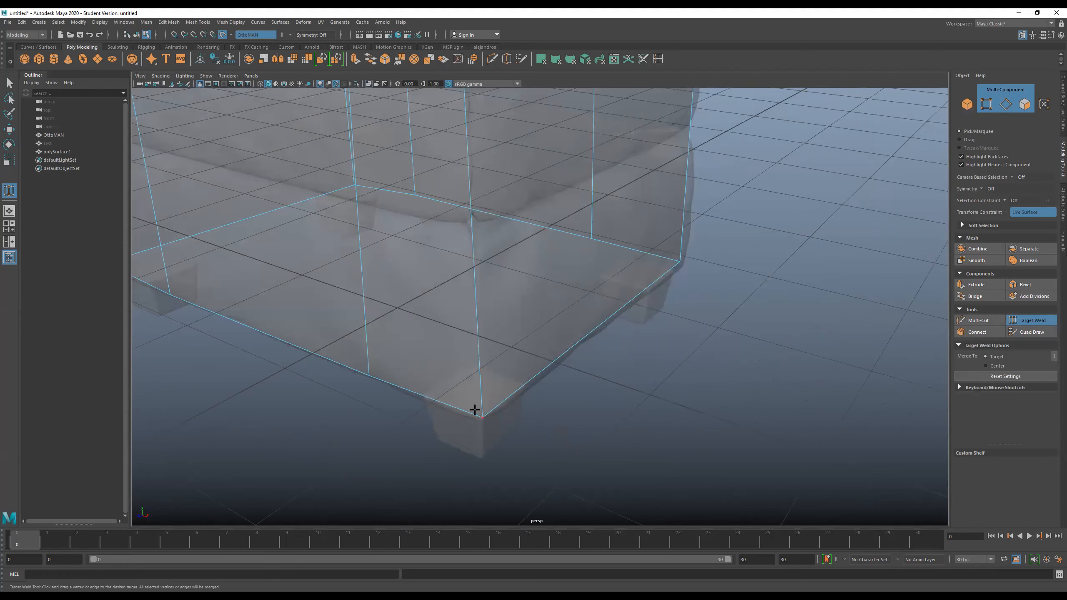
scroll(452, 376, "down", 3)
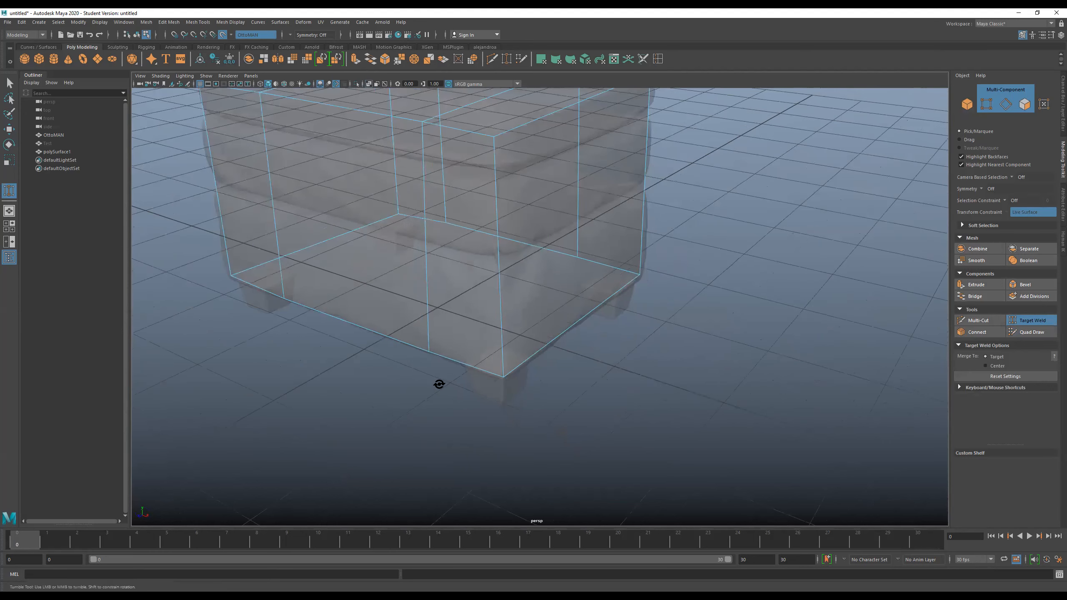
left_click_drag(439, 384, 496, 381, "alt")
middle_click_drag(219, 394, 462, 395, "alt")
left_click_drag(729, 285, 702, 284, "alt")
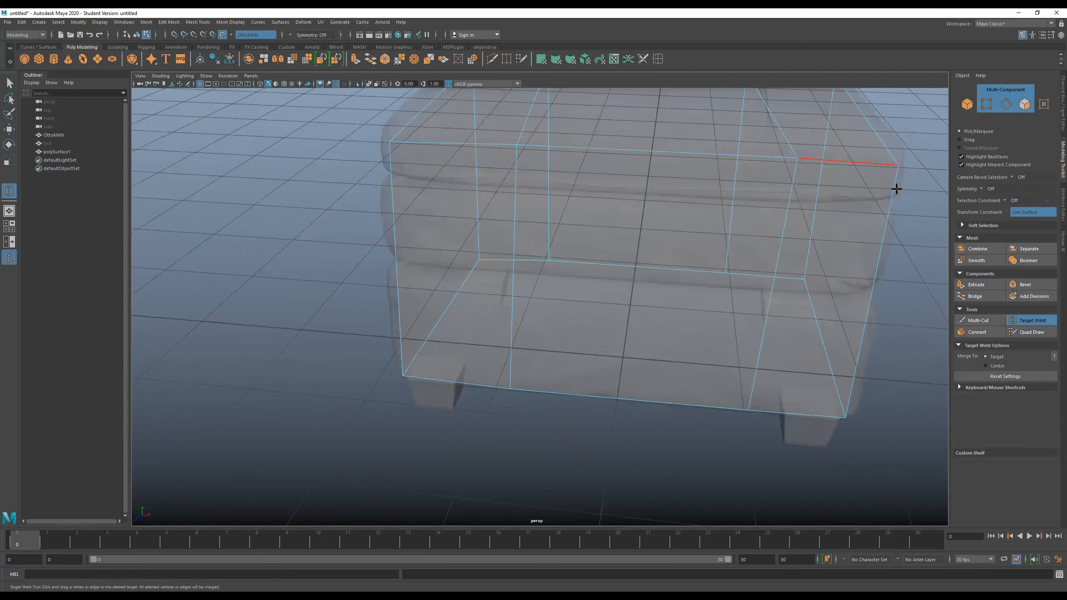
left_click_drag(395, 334, 394, 389, "alt")
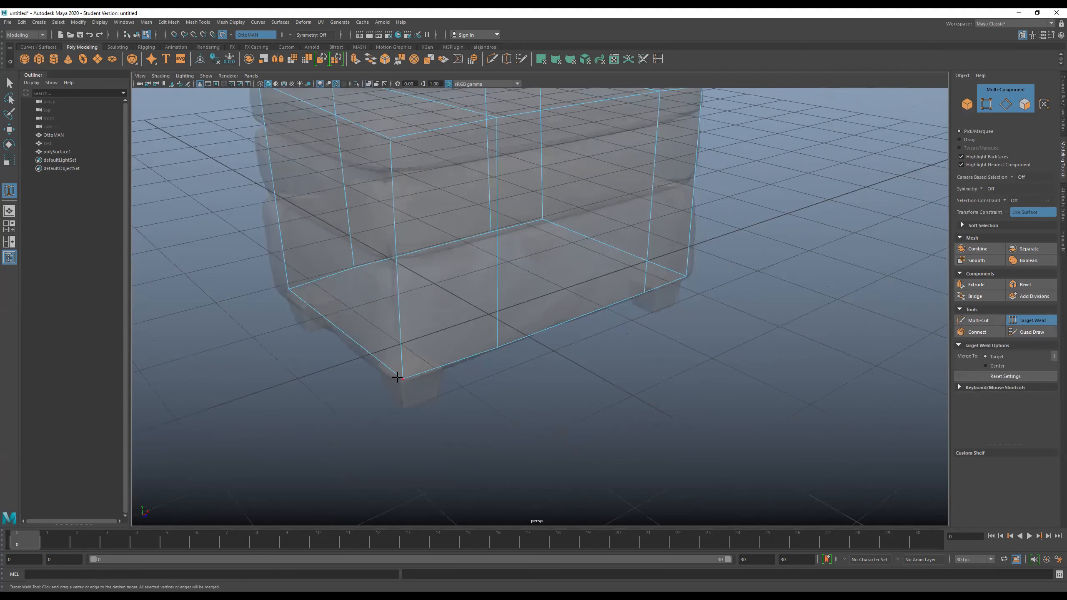
- Return to Quad Draw and turn off the X-ray display of the ottoman
left_click(1026, 333)
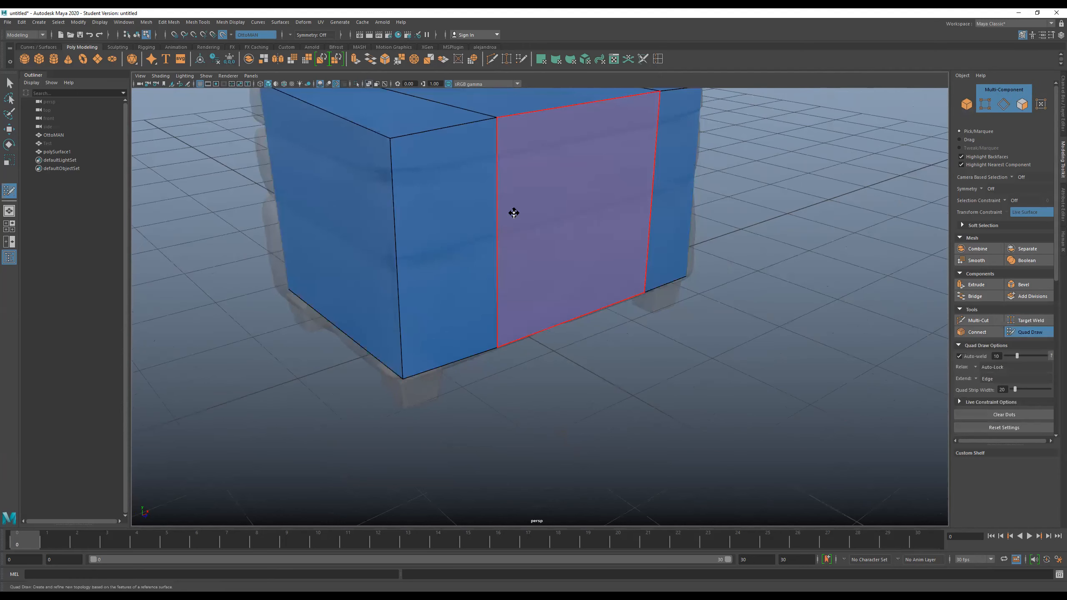
left_click_drag(464, 298, 456, 104, "alt")
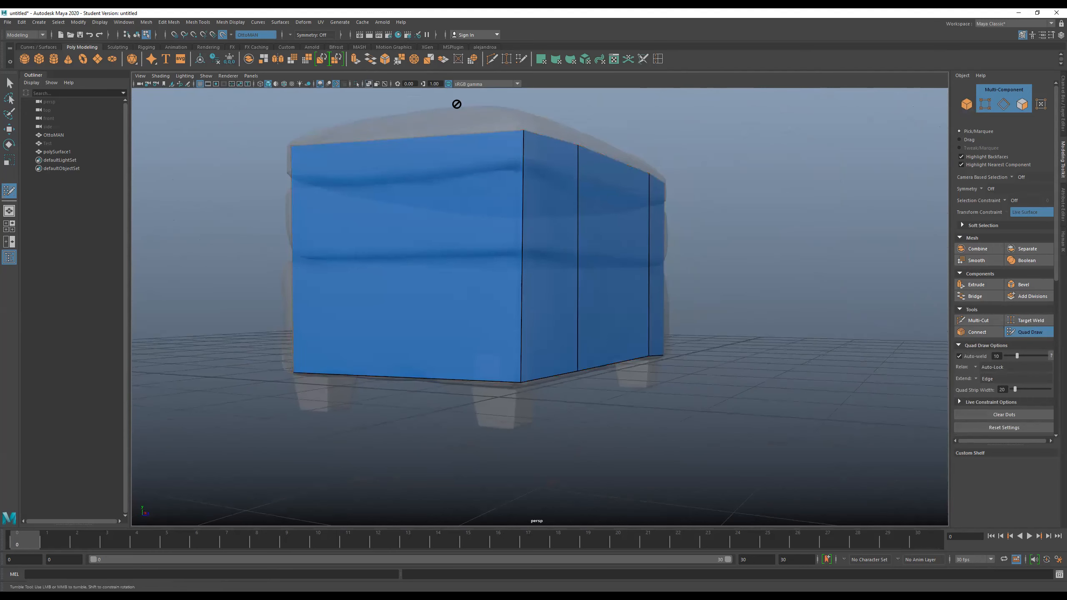
left_click(373, 85)
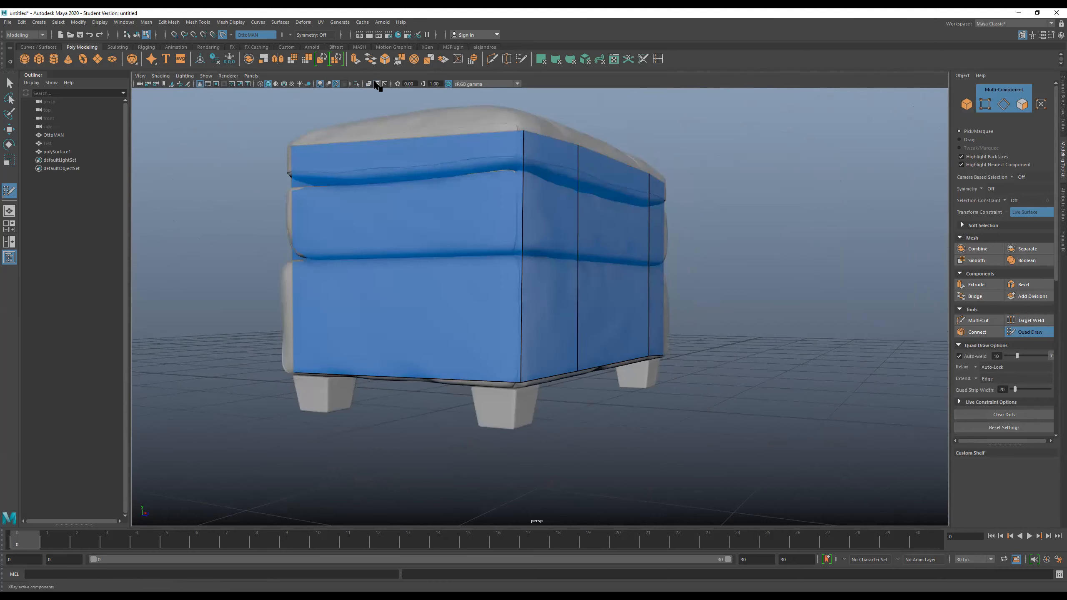
left_click_drag(653, 241, 588, 238, "alt")
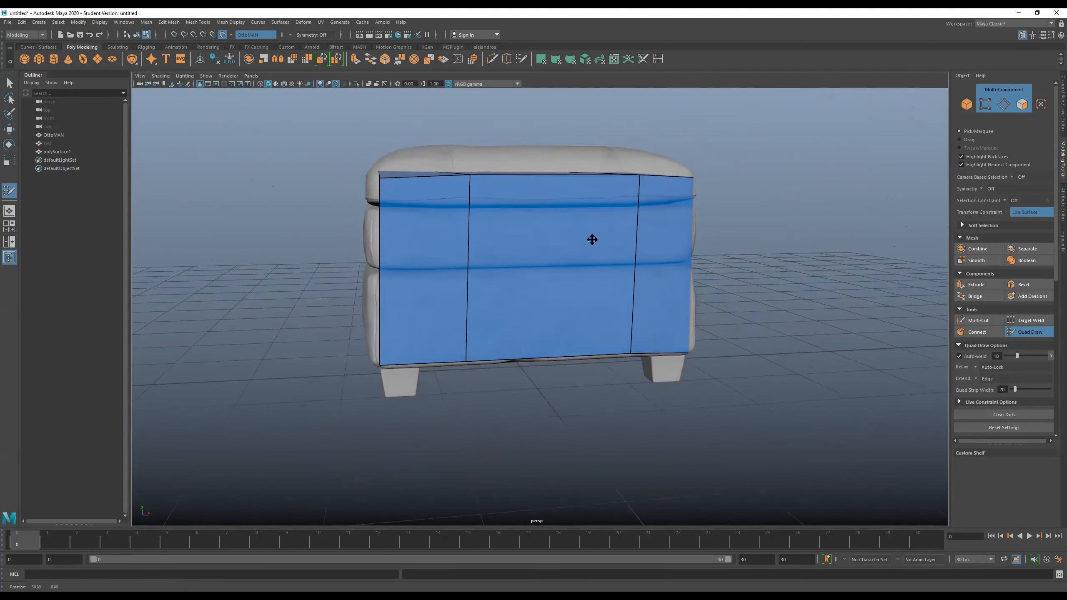
left_click(372, 86)
left_click(371, 85)
- Examine the welded low-poly cage around the ottoman's sides and its open underside, undoing any accidental tweak
left_click_drag(317, 171, 630, 202, "alt")
middle_click_drag(448, 207, 469, 180, "alt")
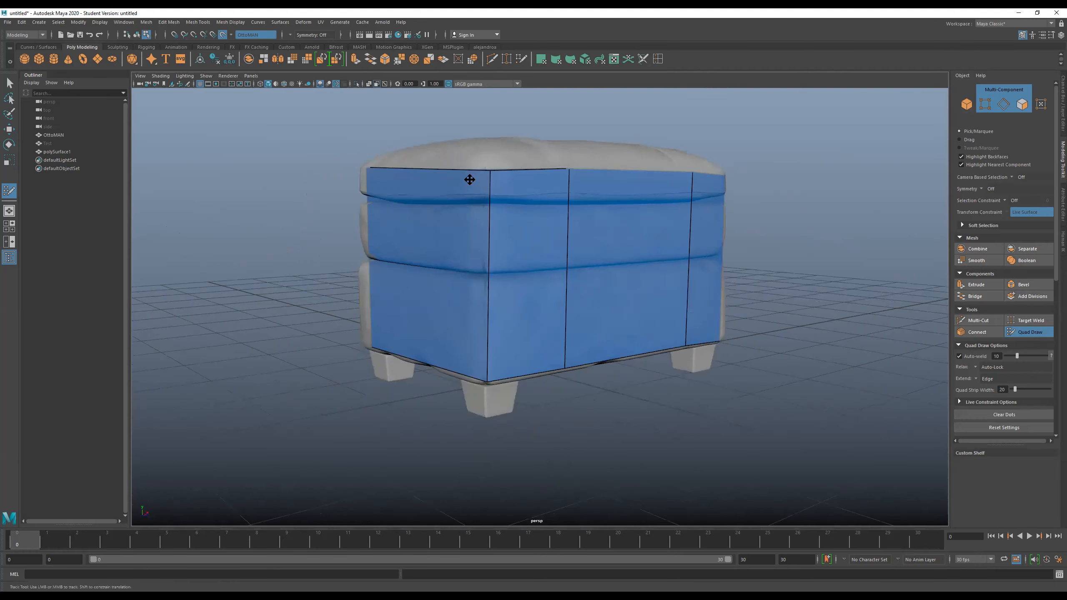
mouse_move(488, 191)
left_mouse_down()
mouse_move(528, 221)
mouse_move(607, 239)
mouse_move(639, 221)
mouse_move(399, 221)
left_mouse_up()
mouse_move(457, 193)
left_mouse_down()
mouse_move(467, 194)
mouse_move(430, 202)
mouse_move(677, 183)
mouse_move(376, 202)
mouse_move(373, 192)
left_mouse_up()
left_click_drag(380, 143, 381, 152, "alt")
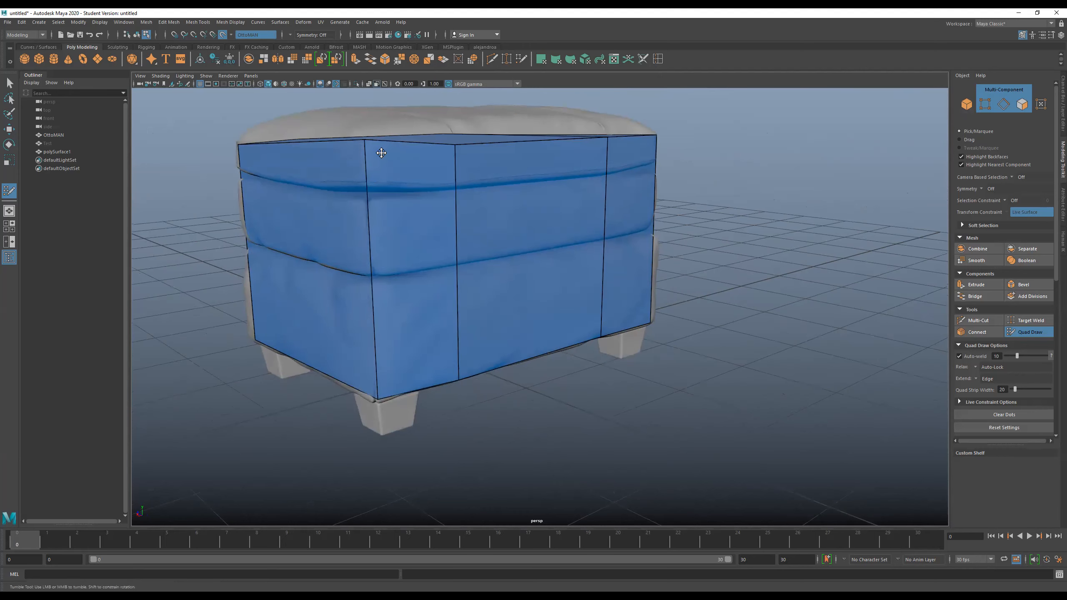
middle_click_drag(381, 152, 426, 187, "alt")
left_click_drag(457, 198, 424, 202, "alt")
middle_click_drag(534, 205, 546, 206, "alt")
left_click_drag(480, 210, 391, 206, "alt")
middle_click_drag(476, 202, 413, 202, "alt")
key("ctrl+z")
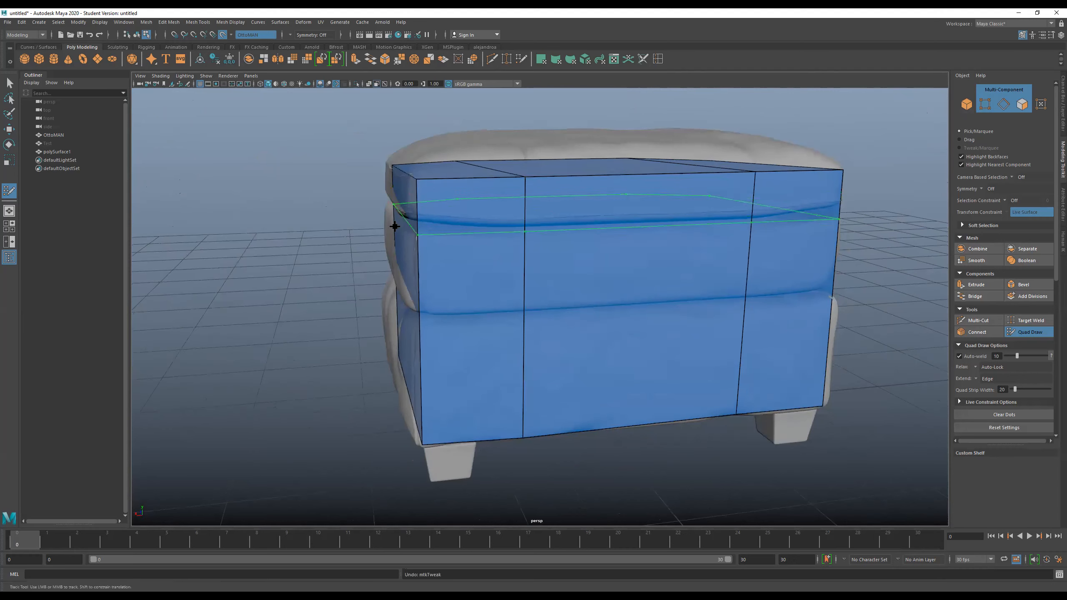
left_click_drag(352, 207, 443, 240, "alt")
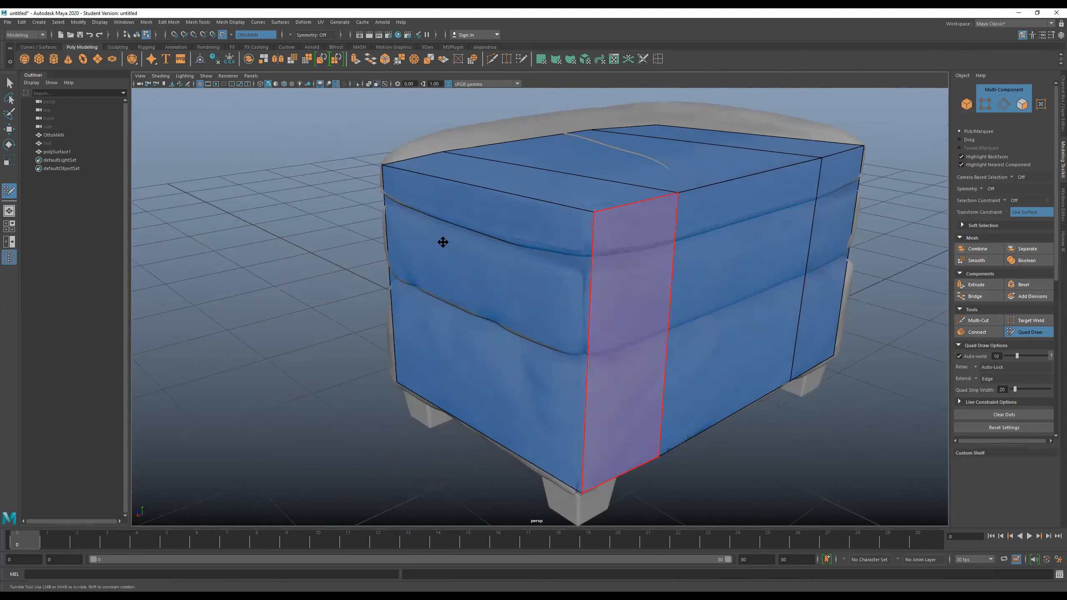
middle_click_drag(733, 231, 567, 228, "alt")
mouse_move(566, 228)
left_mouse_down("alt")
mouse_move(682, 236)
mouse_move(540, 237)
mouse_move(686, 236)
mouse_move(557, 231)
mouse_move(588, 229)
mouse_move(474, 190)
left_mouse_up("alt")
middle_click_drag(474, 190, 311, 149, "alt")
scroll(510, 200, "down", 5)
left_click_drag(531, 209, 472, 297, "alt")
middle_click_drag(472, 297, 532, 243, "alt")
left_click_drag(531, 243, 430, 194, "alt")
middle_click_drag(548, 229, 528, 180, "alt")
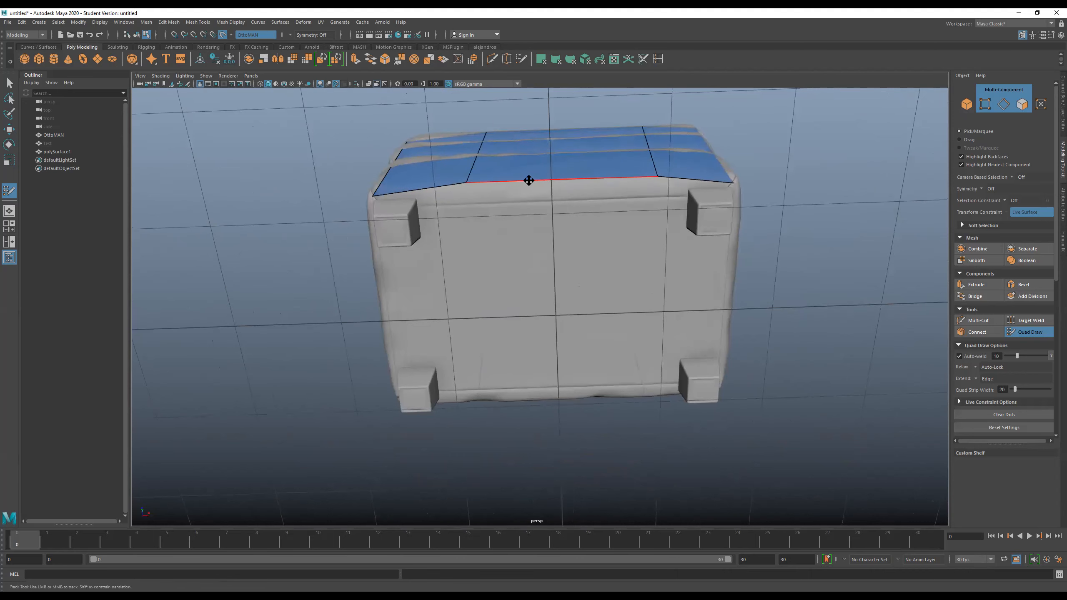
right_click_drag(521, 184, 529, 214, "alt")
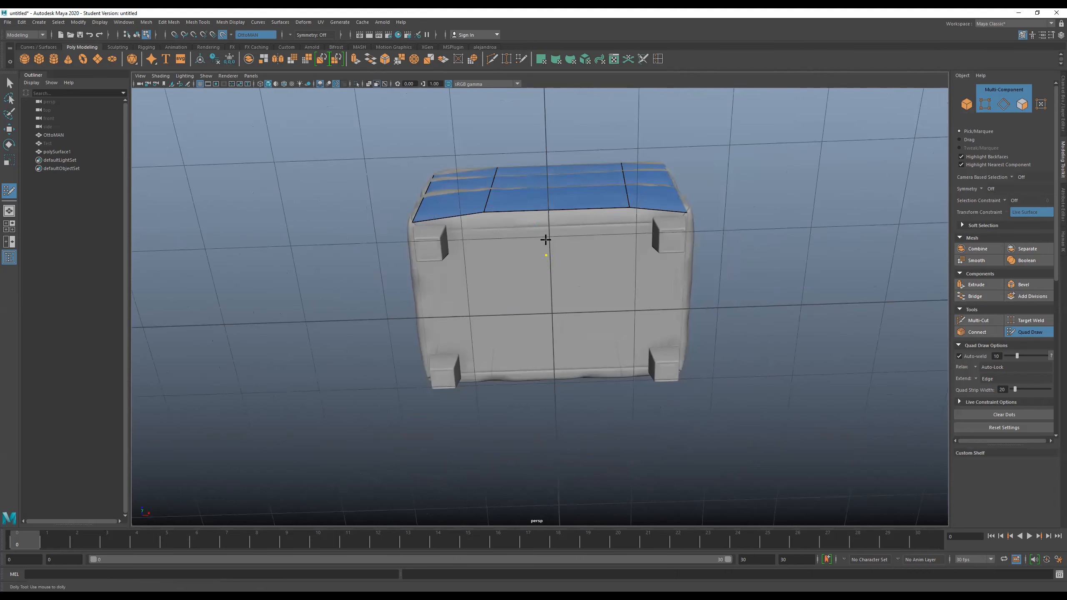
left_click_drag(520, 224, 529, 196, "alt")
key("ctrl+z")
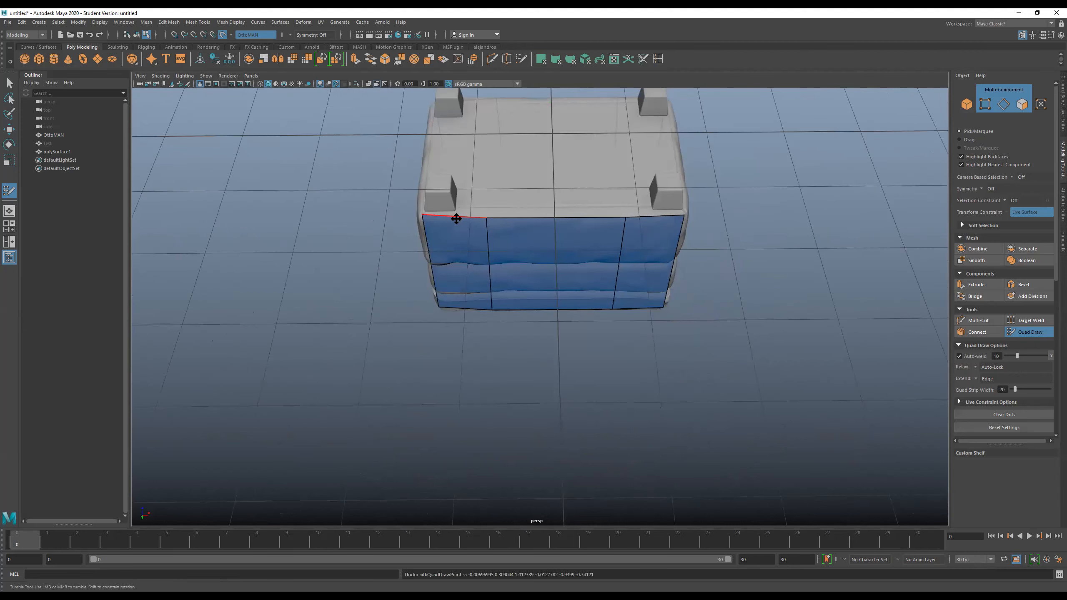
left_click_drag(453, 218, 448, 143)
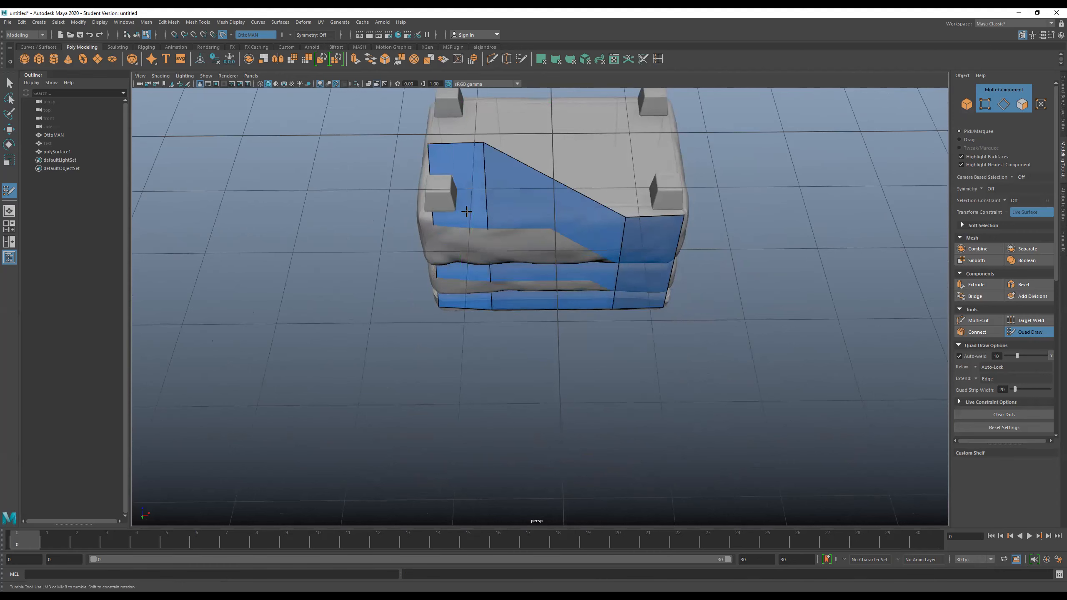
key("ctrl+z")
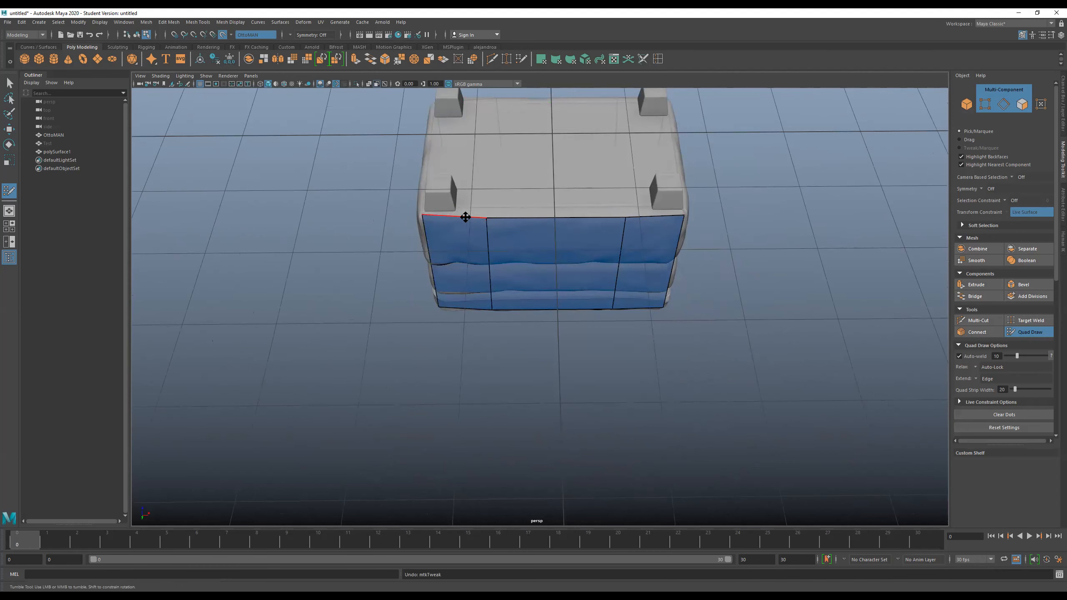
- Extend the end quad's base border edge on one long side across the underside toward the opposite long side
key("ctrl")
mouse_move(465, 186)
left_mouse_down("ctrl")
mouse_move(466, 90)
mouse_move(474, 133)
left_mouse_up("ctrl")
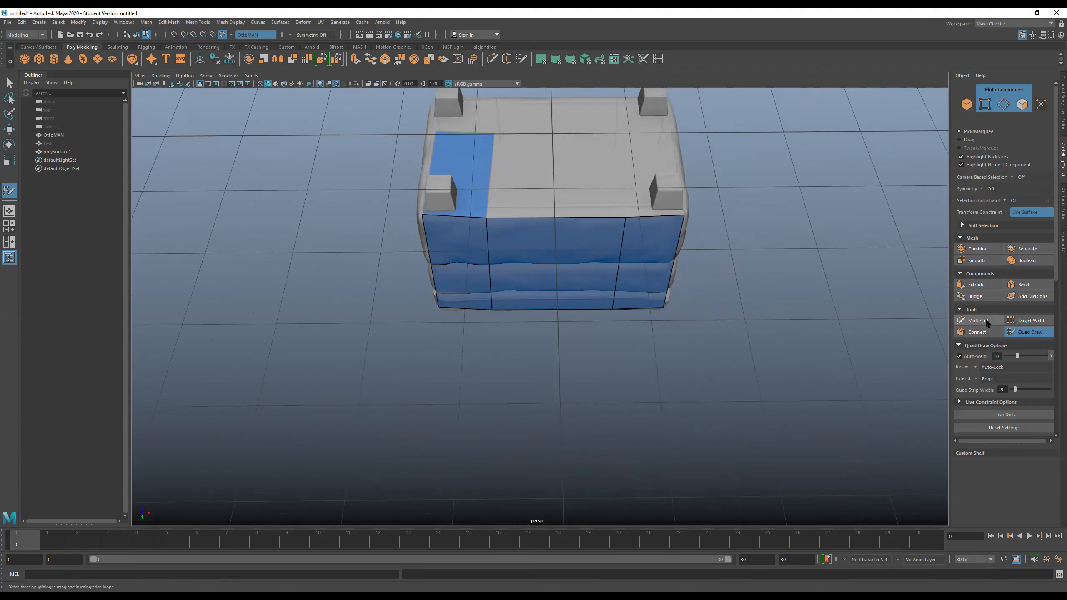
scroll(980, 384, "down", 3)
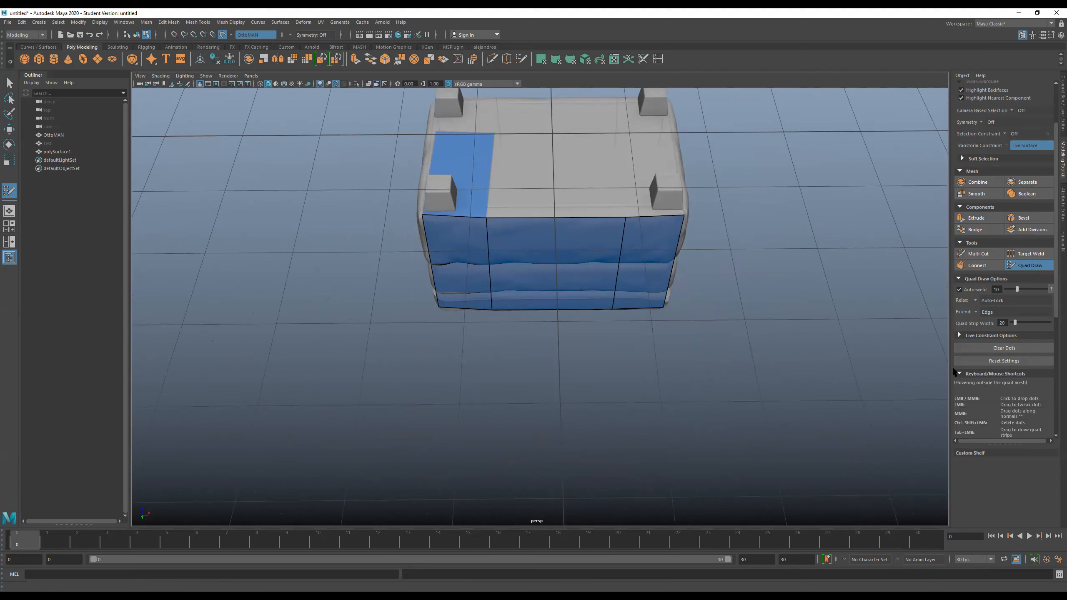
left_click_drag(660, 332, 743, 305, "alt")
scroll(735, 299, "up", 4)
scroll(735, 299, "up", 2)
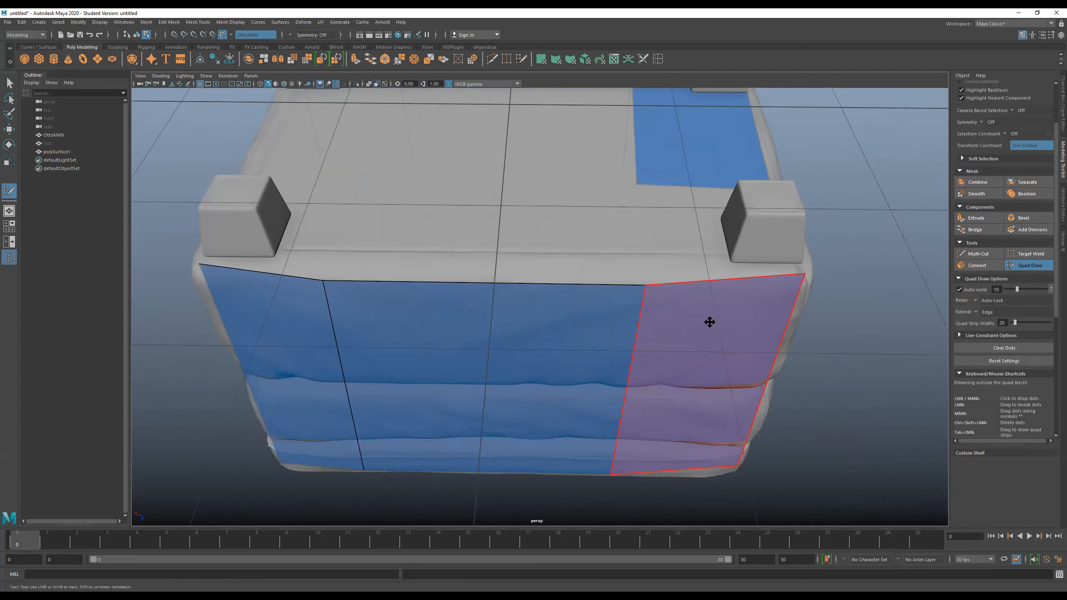
middle_click_drag(707, 321, 657, 264, "alt")
mouse_move(681, 355)
left_mouse_down()
mouse_move(664, 374)
mouse_move(674, 367)
mouse_move(662, 341)
mouse_move(557, 346)
left_mouse_up()
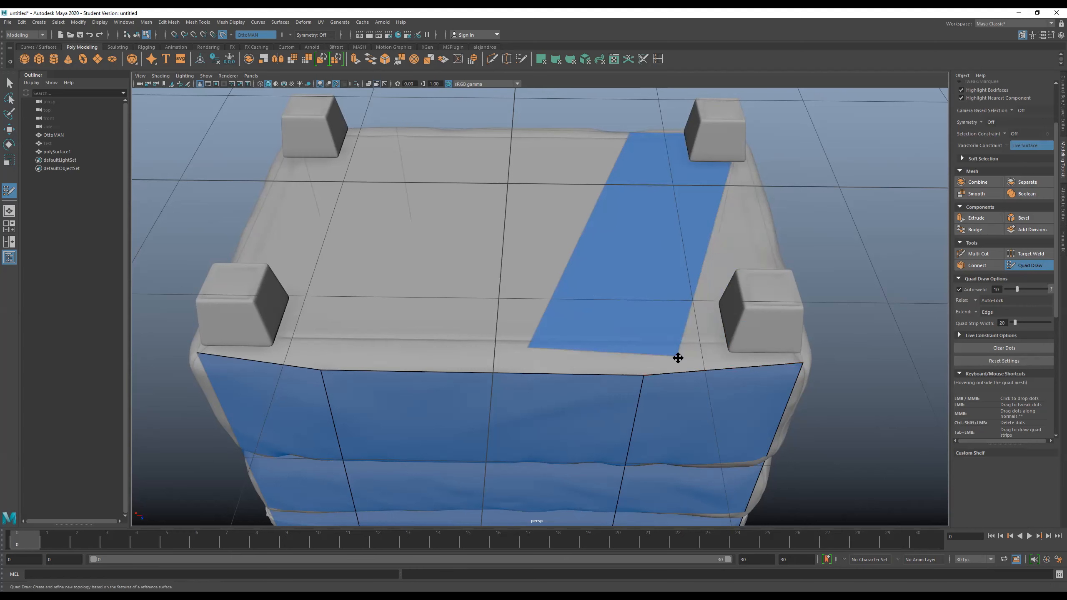
- Weld the new underside strip's two free corners onto the matching base vertices of the opposite long side
left_click(959, 290)
left_click_drag(659, 360, 730, 353)
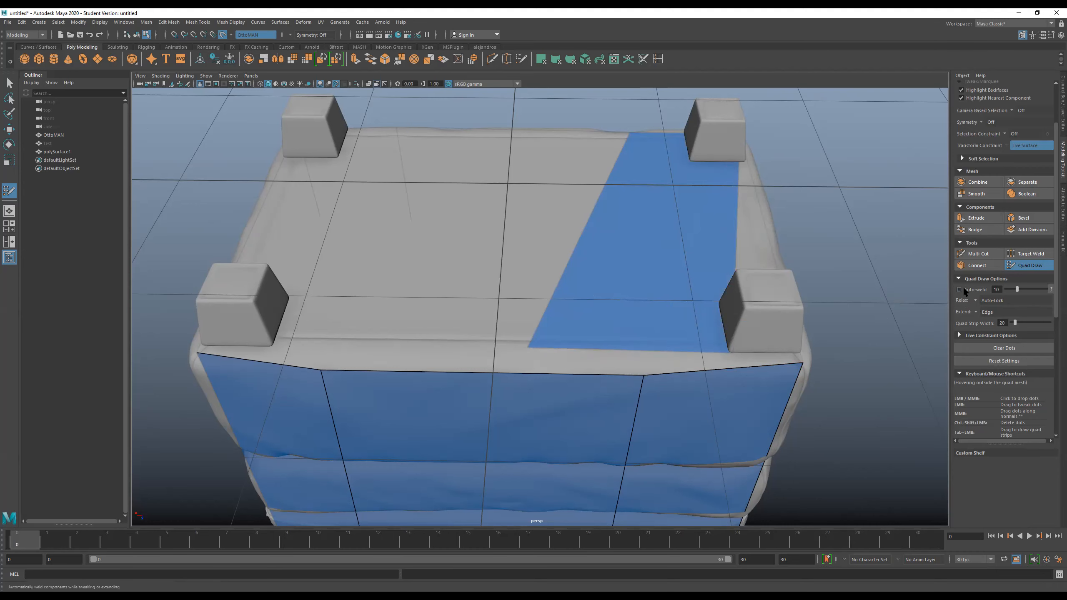
left_click_drag(807, 372, 626, 352, "alt")
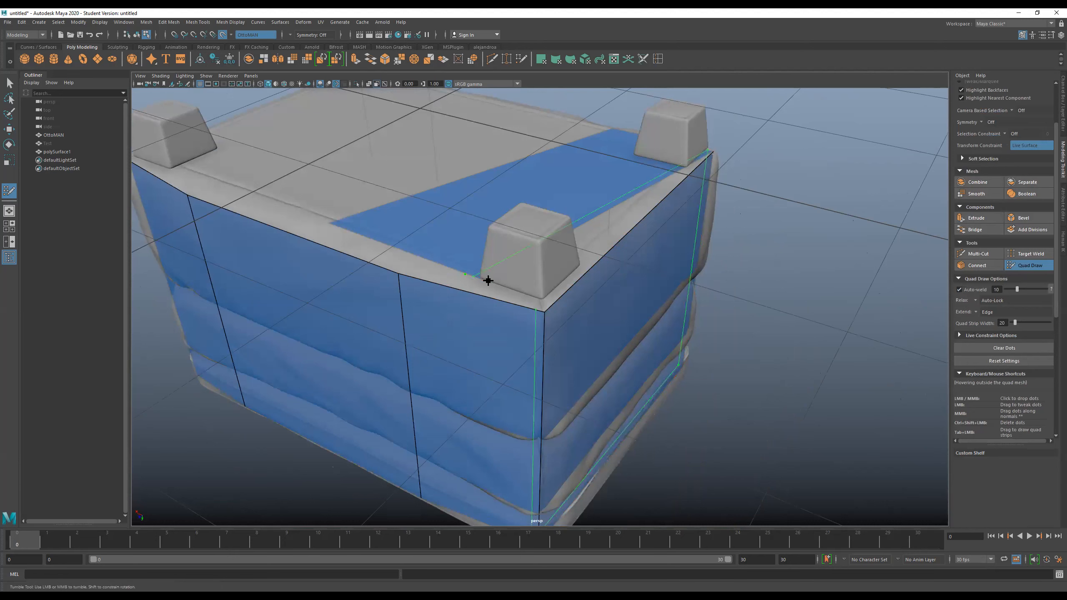
key("ctrl+z")
left_click_drag(434, 258, 542, 303)
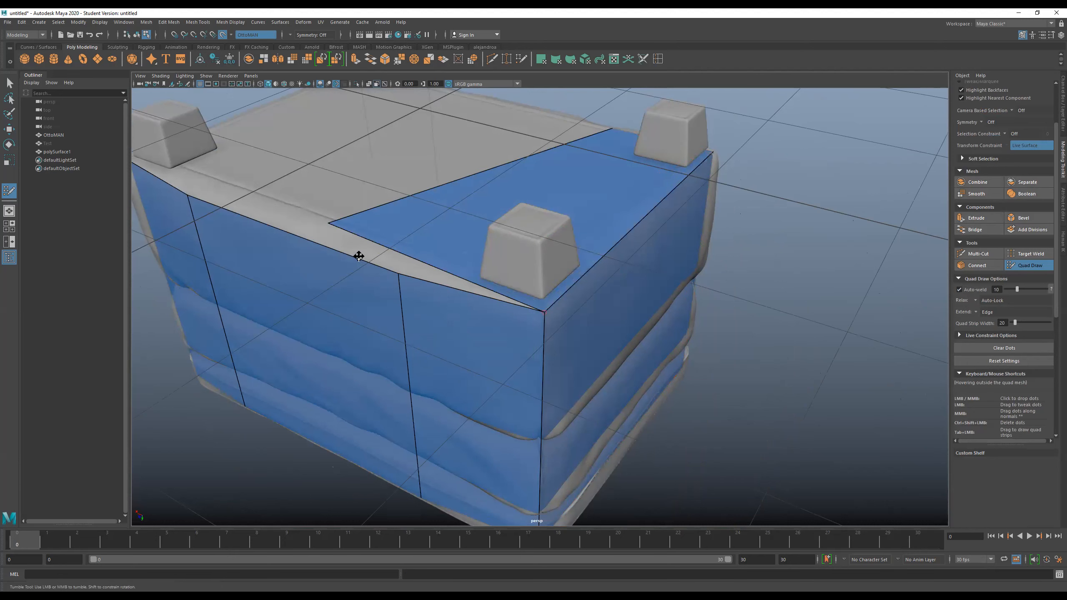
left_click_drag(330, 222, 399, 270)
- Extend a middle quad across the underside beside the first strip and weld its free corners to the border vertices
left_click_drag(360, 303, 401, 239, "alt")
middle_click_drag(401, 239, 440, 246, "alt")
middle_click_drag(711, 262, 720, 267, "alt")
left_click_drag(642, 252, 652, 254, "alt")
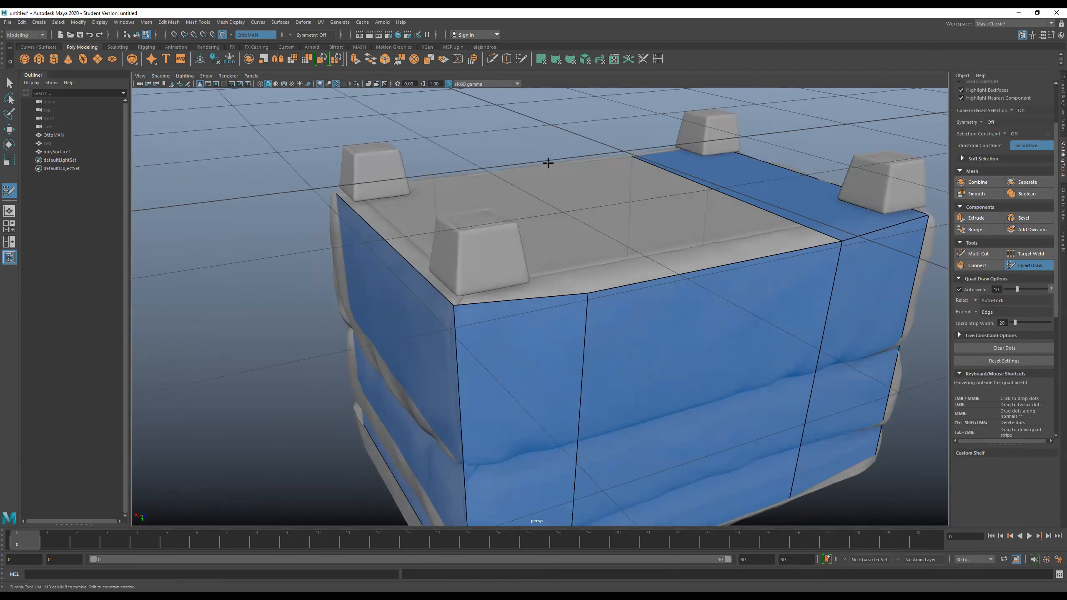
left_click_drag(679, 279, 504, 191)
left_click_drag(643, 165, 630, 160)
left_click_drag(486, 200, 428, 300, "alt")
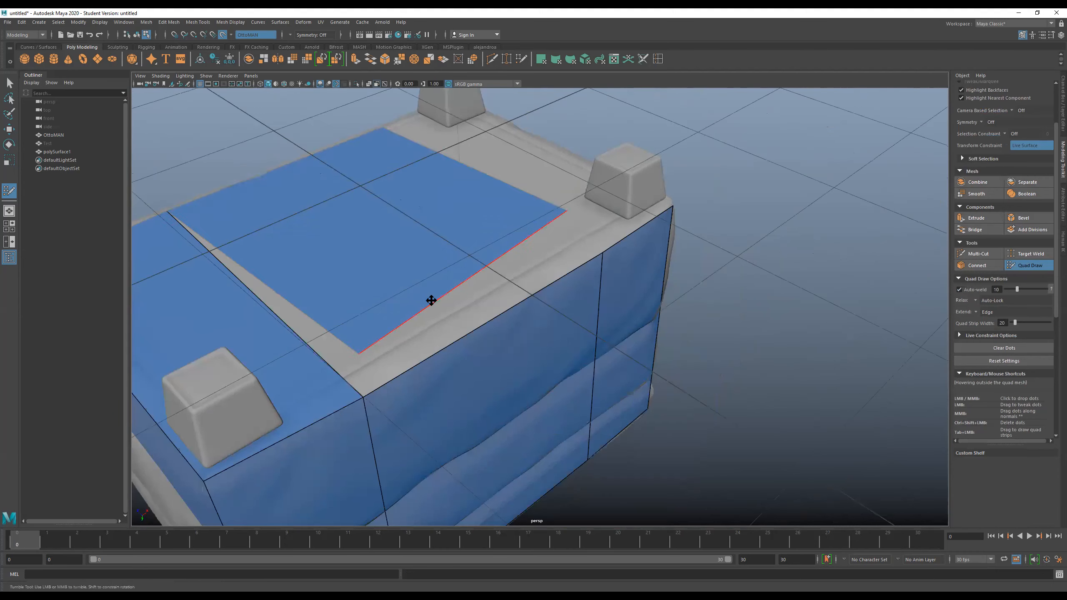
left_click_drag(357, 353, 362, 395)
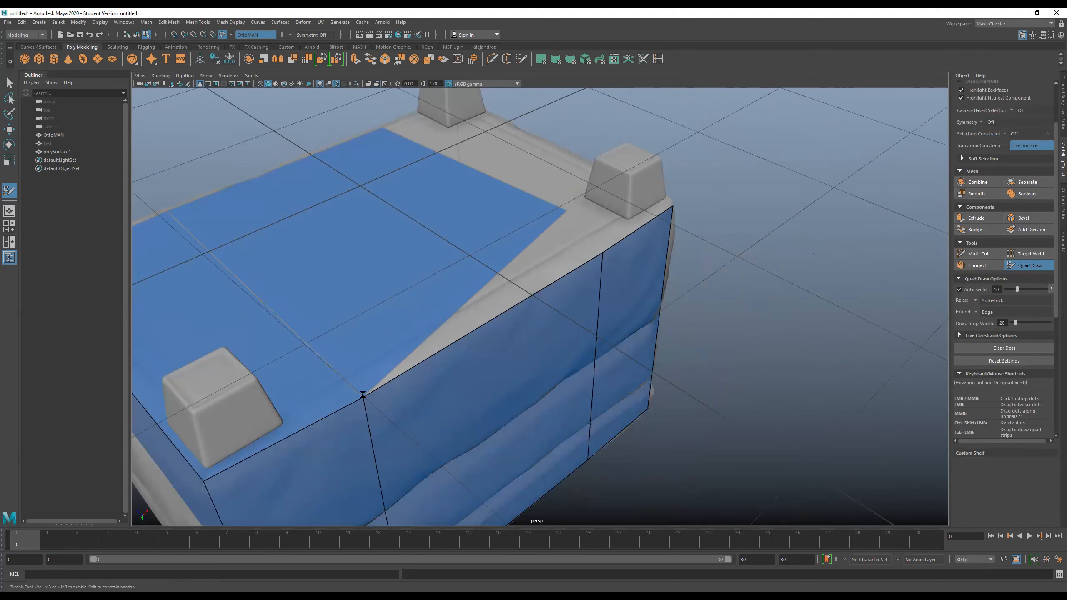
mouse_move(566, 210)
left_mouse_down()
mouse_move(602, 251)
mouse_move(662, 221)
mouse_move(574, 317)
mouse_move(519, 311)
mouse_move(479, 332)
left_mouse_up()
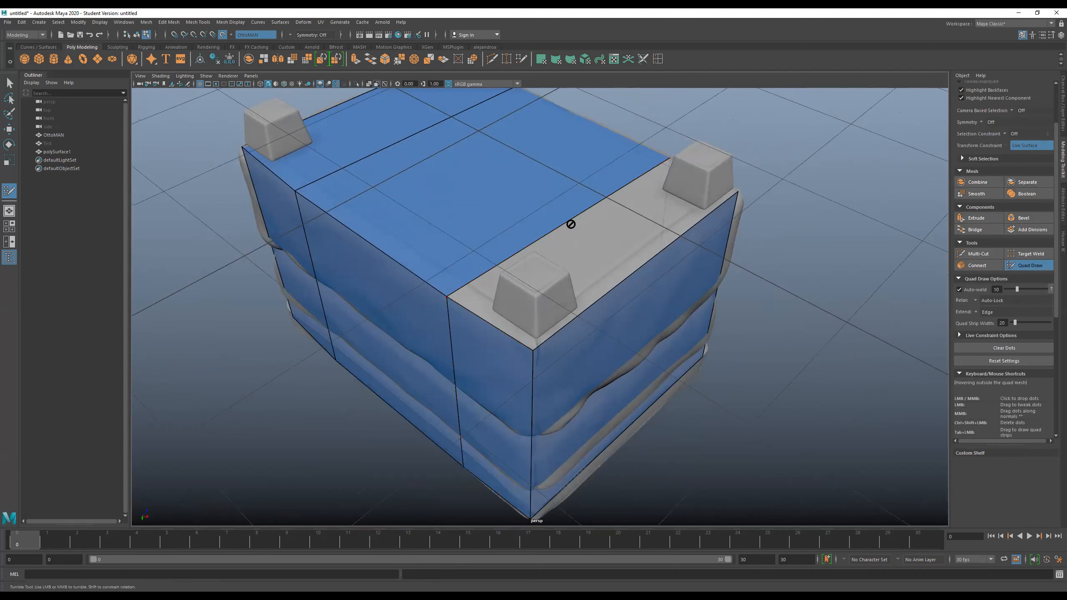
- Fill the last open strip of the underside between the middle quad and the remaining short side
left_click_drag(578, 217, 647, 248)
left_click_drag(520, 334, 765, 378)
left_click_drag(698, 388, 602, 388, "alt")
middle_click_drag(602, 389, 526, 307, "alt")
middle_click_drag(541, 317, 527, 293, "alt")
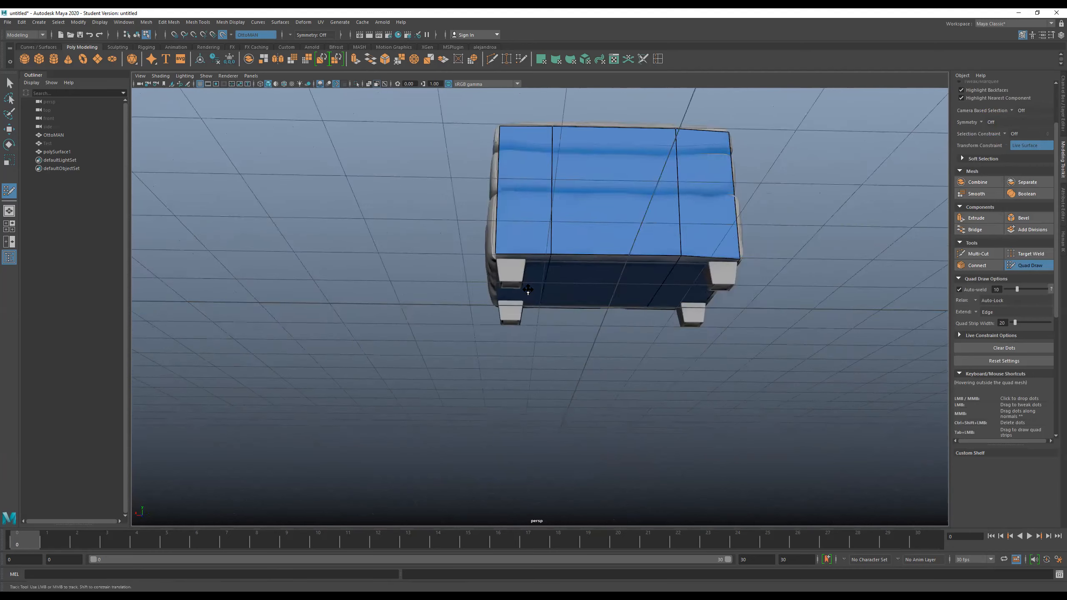
- Cover two adjacent side faces of one corner leg with Quad Draw quads that share the leg's vertical corner edge
scroll(493, 321, "up", 6)
left_click_drag(493, 321, 517, 319, "alt")
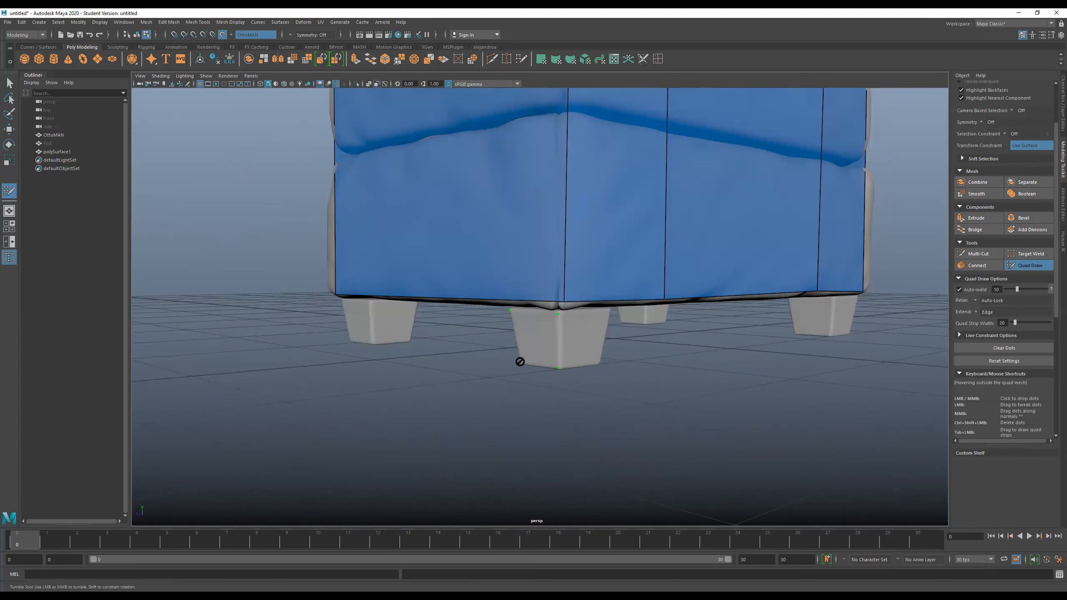
left_click(535, 343, "shift")
left_click_drag(559, 336, 602, 338)
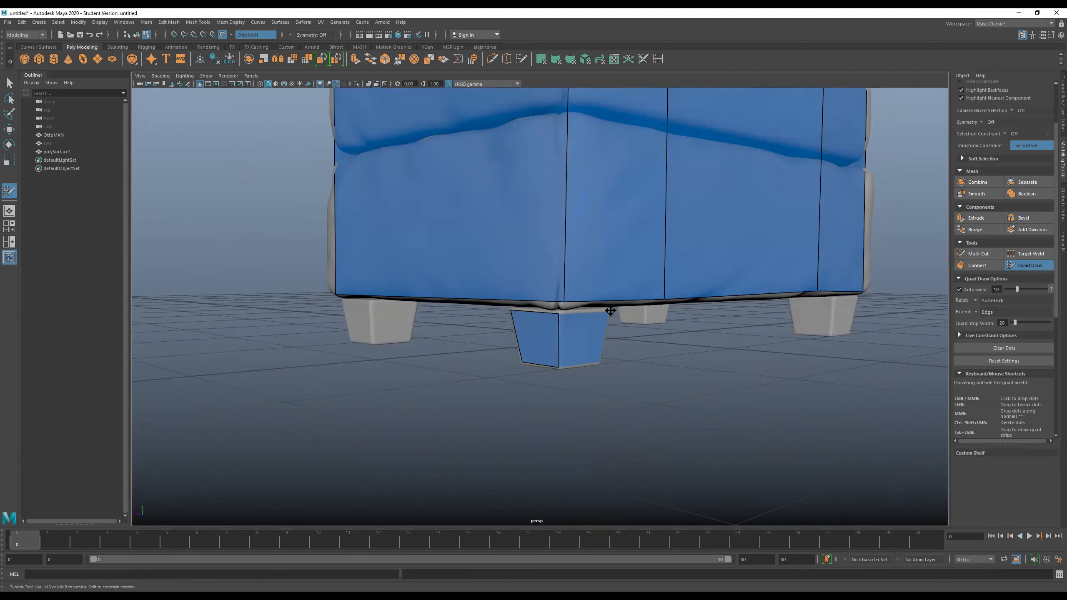
left_click_drag(622, 346, 520, 347, "alt")
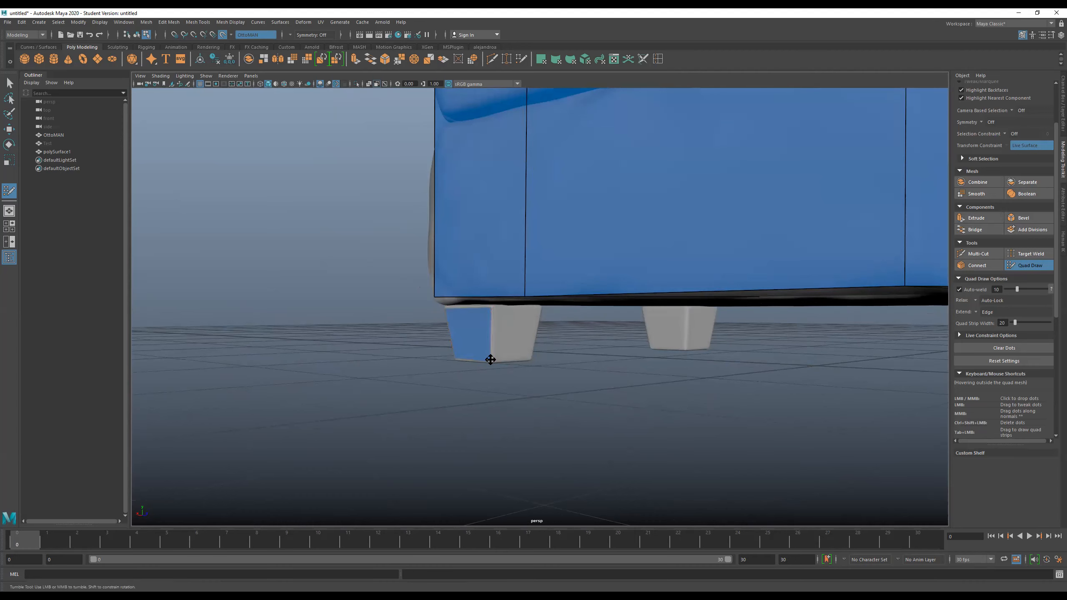
- Cover the same leg's two remaining side faces with quads, closing the ring around the leg
mouse_move(511, 338)
left_mouse_down()
mouse_move(554, 339)
mouse_move(533, 338)
mouse_move(506, 315)
left_mouse_up()
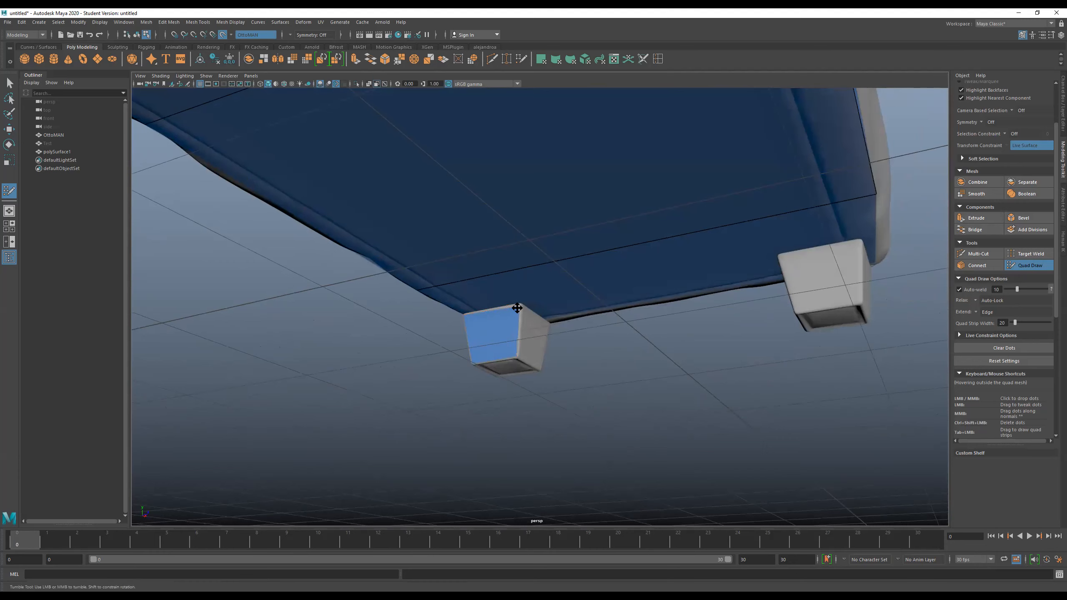
left_click_drag(608, 350, 520, 341, "alt")
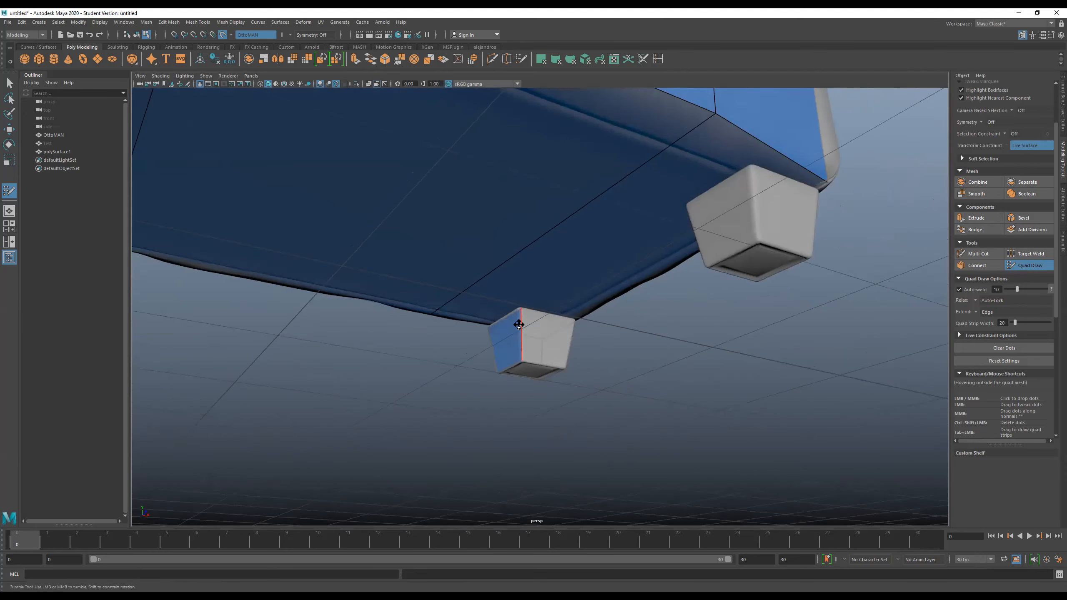
left_click_drag(604, 339, 561, 349, "alt")
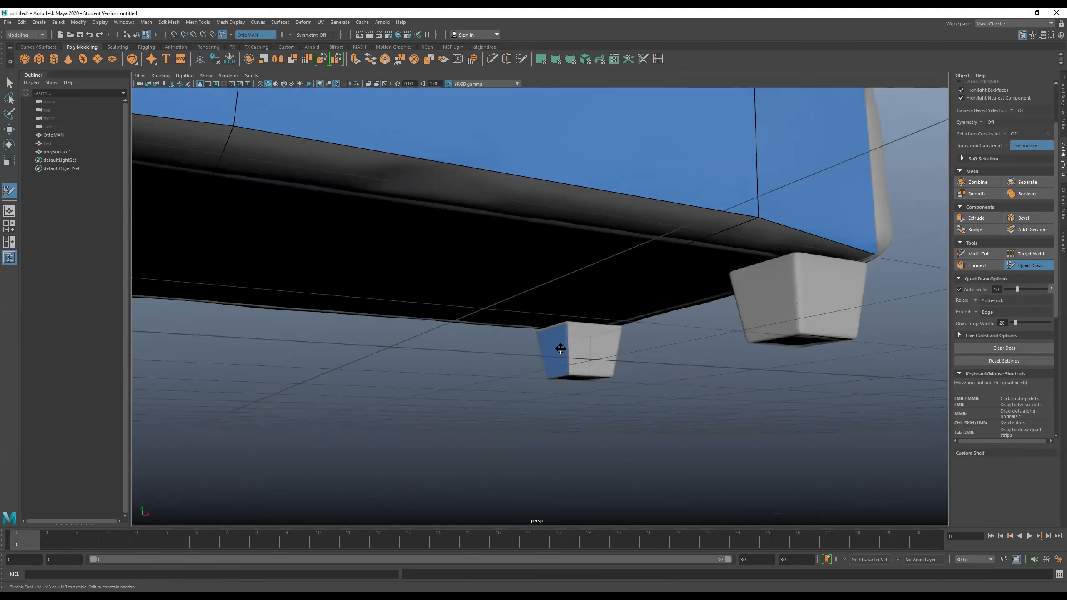
left_click_drag(648, 364, 541, 366, "alt")
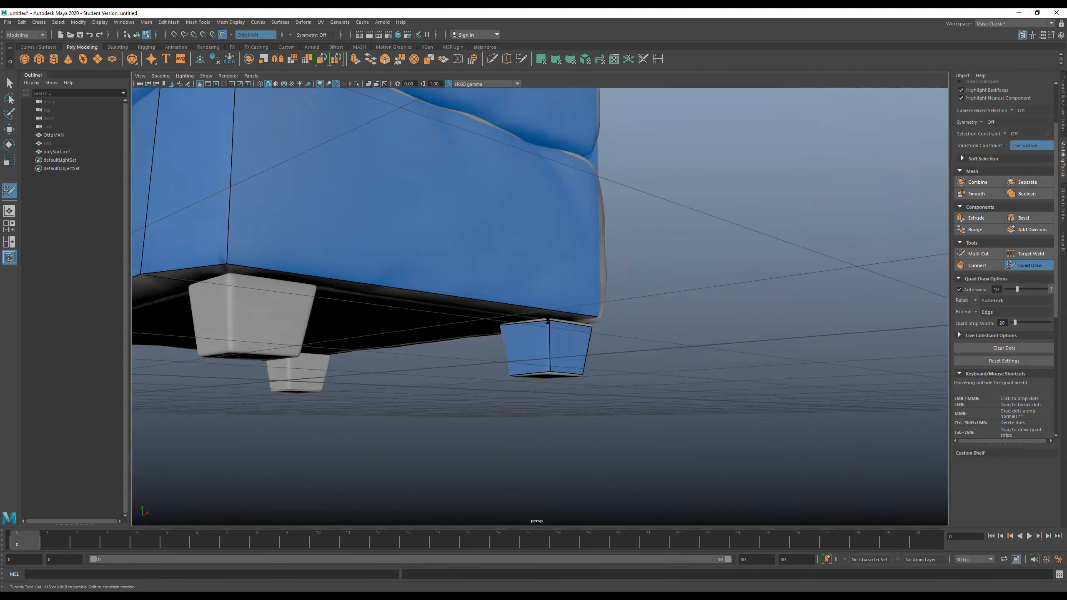
left_click_drag(596, 356, 535, 369, "alt")
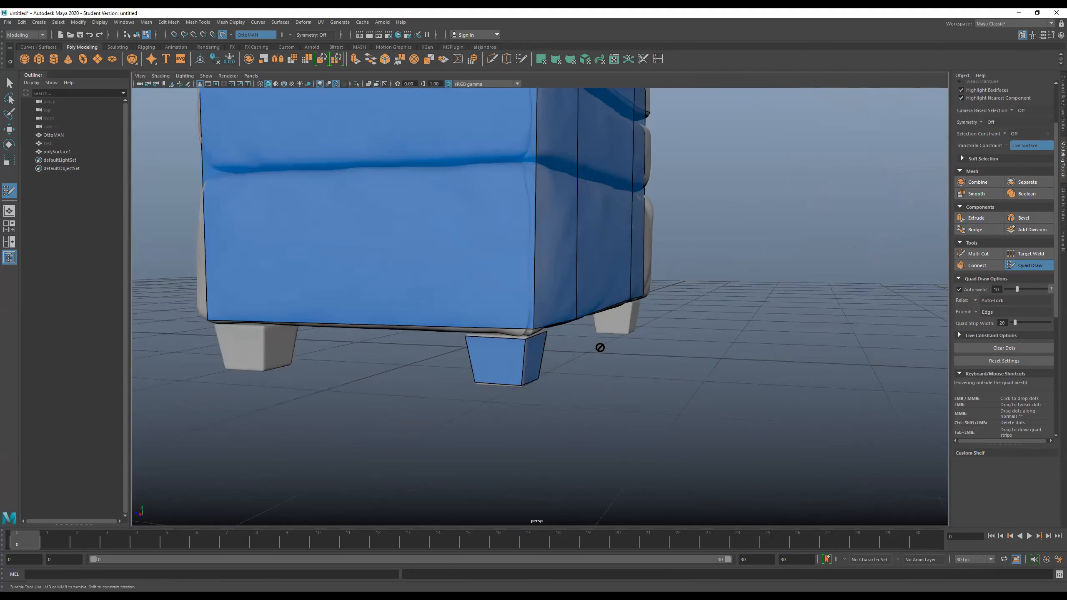
left_click_drag(592, 352, 562, 350, "alt")
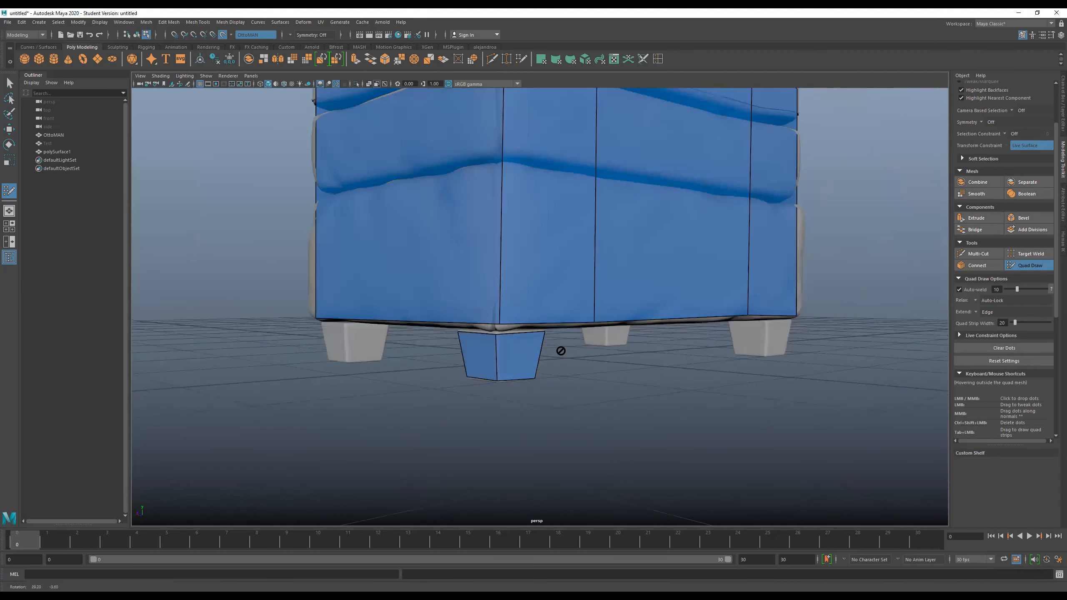
- Extend a bottom edge across the leg's underside and weld the new quad's free corners to the opposite base vertices
scroll(504, 377, "down", 3)
left_click_drag(502, 376, 513, 304, "alt")
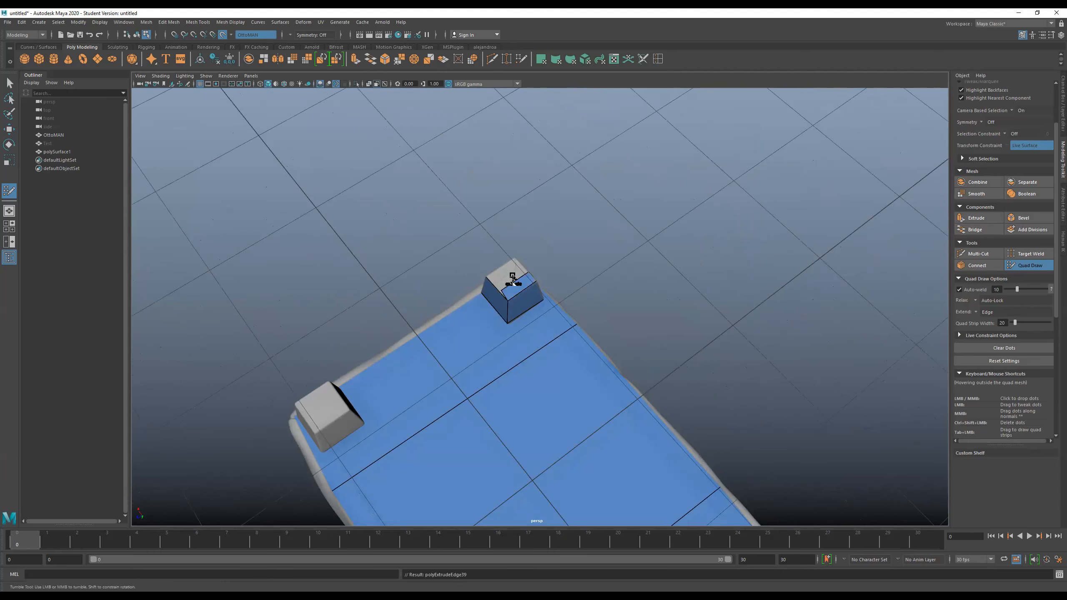
left_click_drag(460, 310, 554, 290, "alt")
right_click_drag(554, 290, 554, 323, "alt")
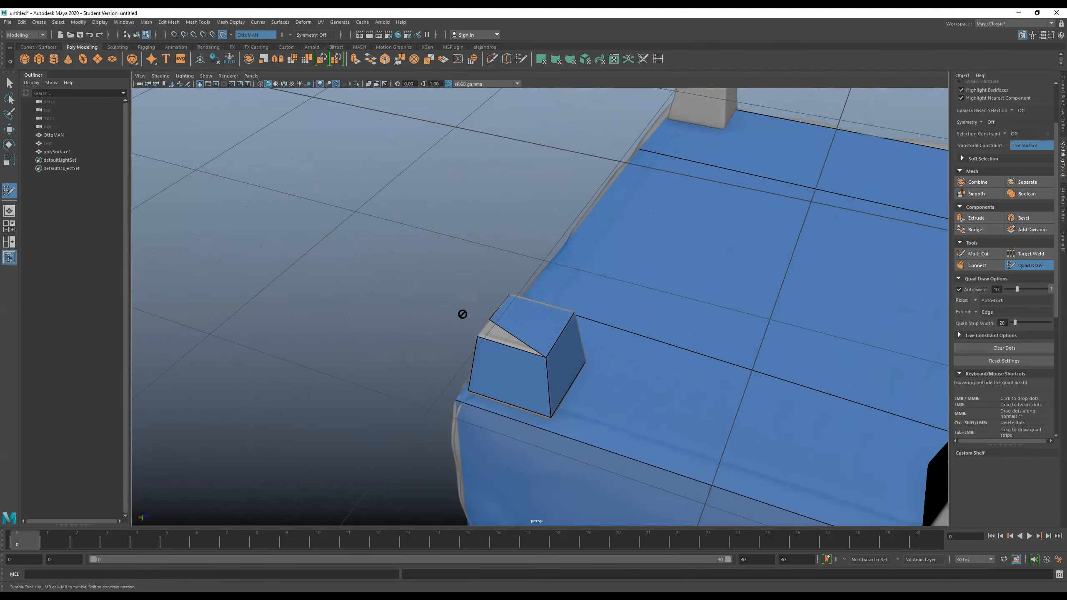
left_click_drag(462, 314, 543, 305, "alt")
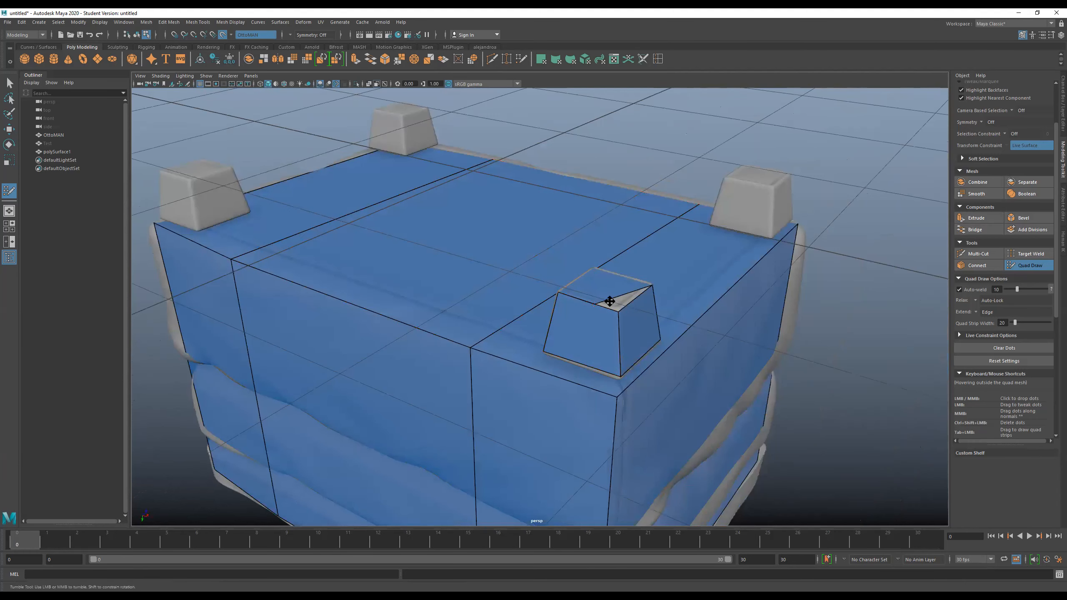
left_click_drag(611, 305, 660, 416, "alt")
- Examine the retopologized leg from all sides, including the gap between its upper edge and the ottoman's base corner
scroll(601, 338, "down", 4)
middle_click_drag(624, 370, 638, 452, "alt")
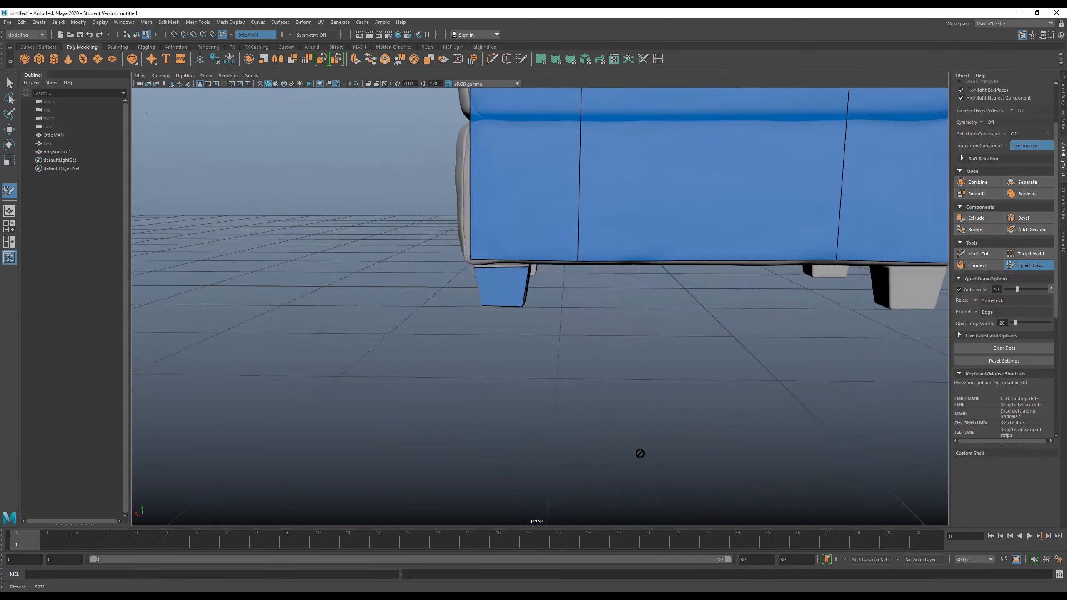
right_click_drag(638, 452, 652, 352, "alt")
left_click_drag(653, 353, 622, 348, "alt")
middle_click_drag(622, 348, 628, 359, "alt")
left_click_drag(627, 359, 527, 392, "alt")
middle_click_drag(493, 369, 497, 425, "alt")
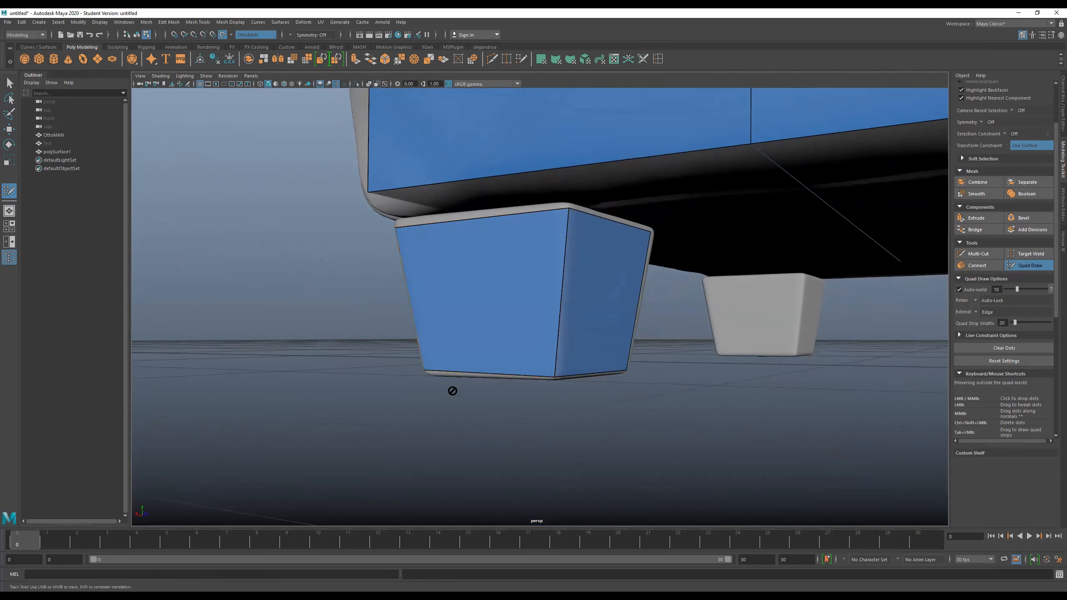
left_click_drag(446, 399, 442, 394, "alt")
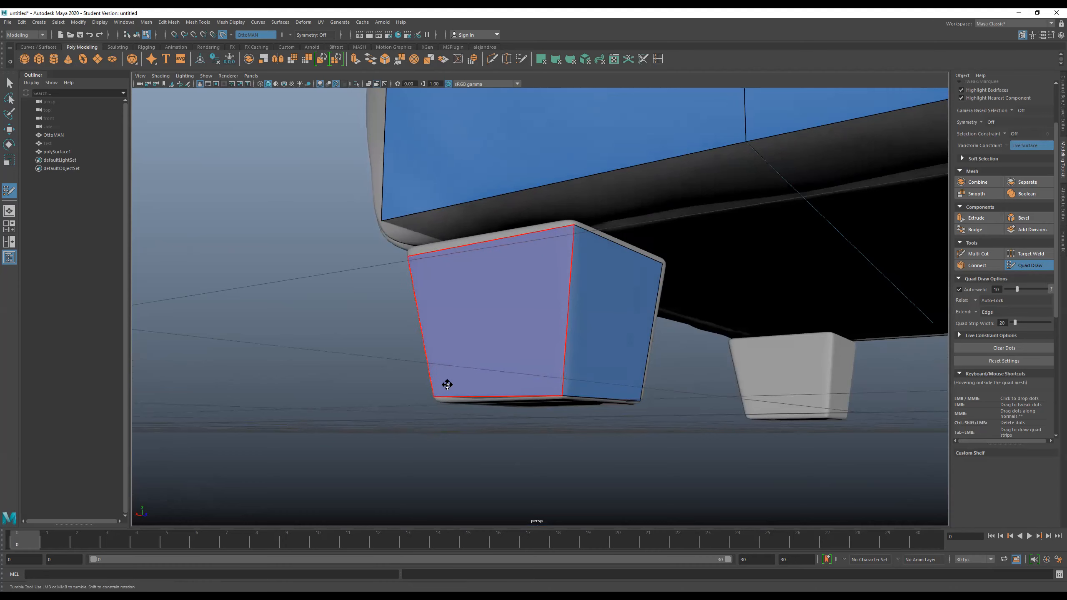
left_click_drag(399, 354, 383, 363, "alt")
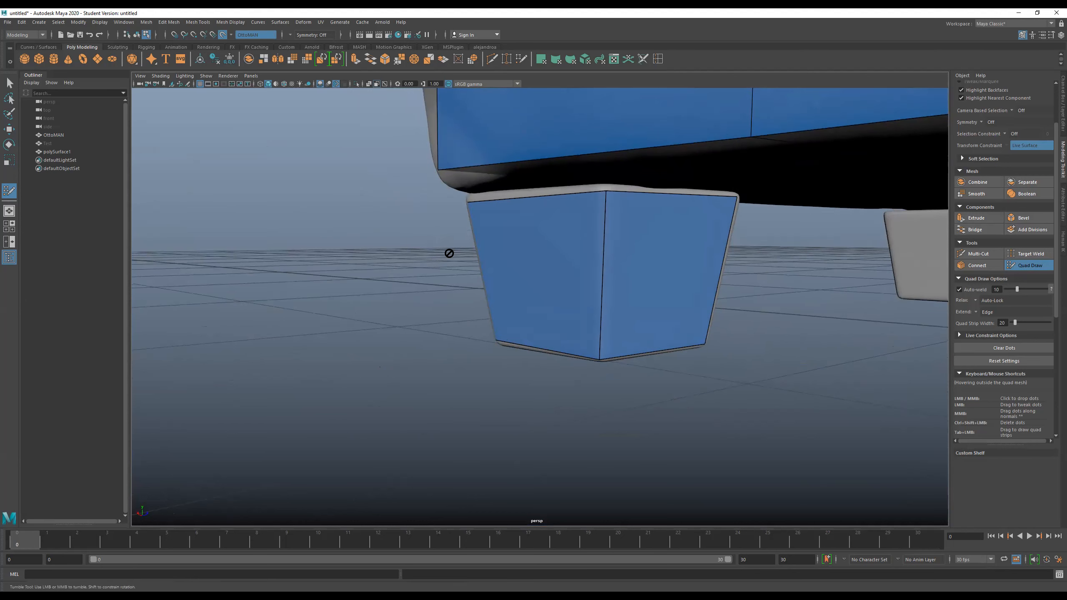
scroll(440, 273, "down", 3)
left_click_drag(457, 267, 527, 270, "alt")
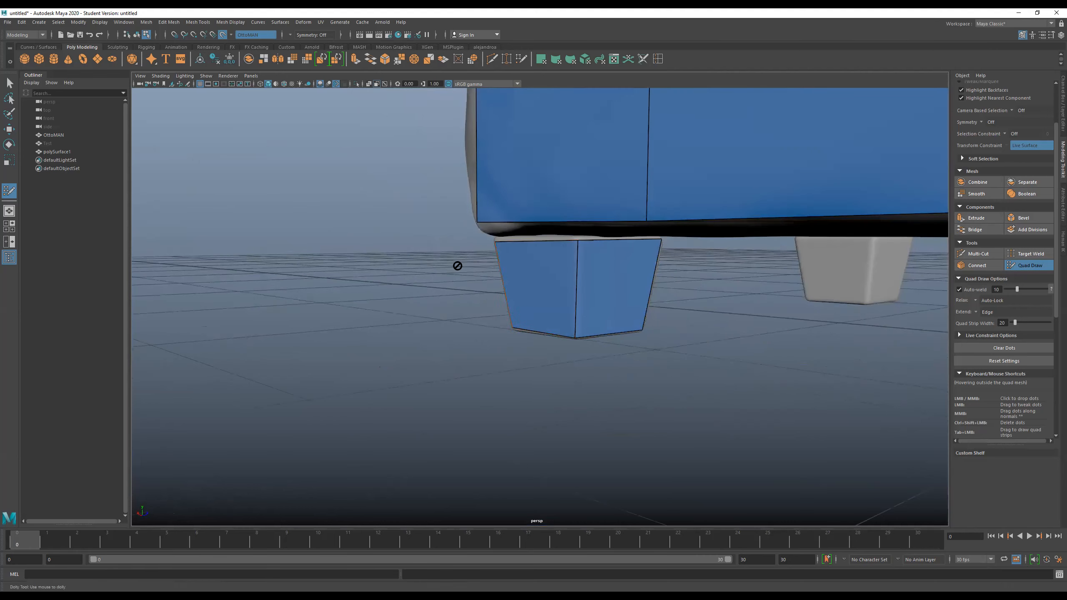
left_click_drag(631, 311, 577, 328, "alt")
right_click_drag(577, 327, 479, 307, "alt")
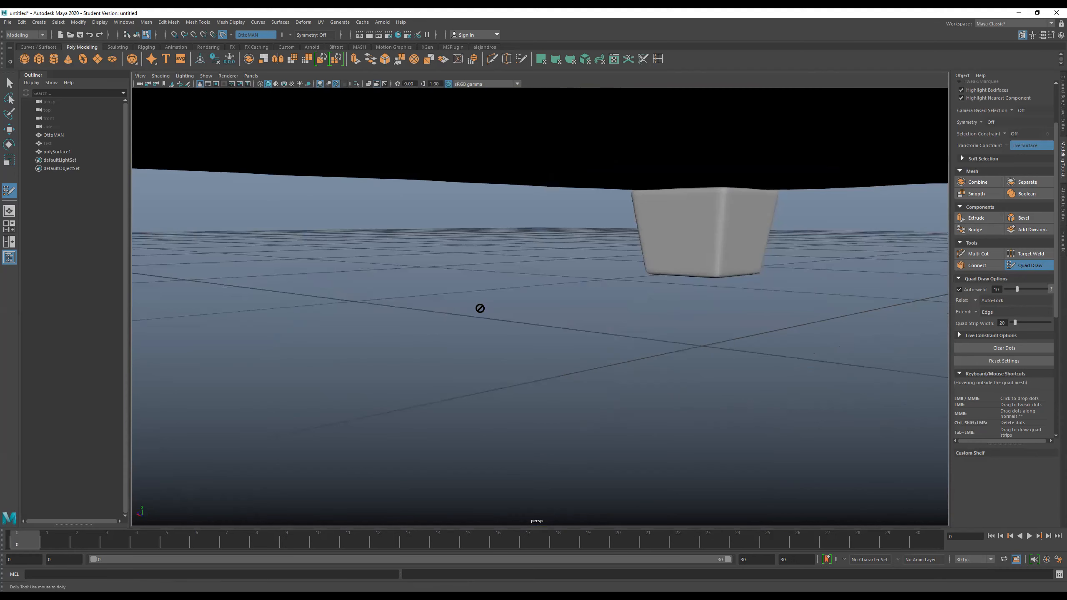
scroll(480, 310, "down", 2)
left_click_drag(494, 315, 540, 276, "alt")
middle_click_drag(540, 276, 525, 229, "alt")
left_click_drag(525, 229, 436, 234, "alt")
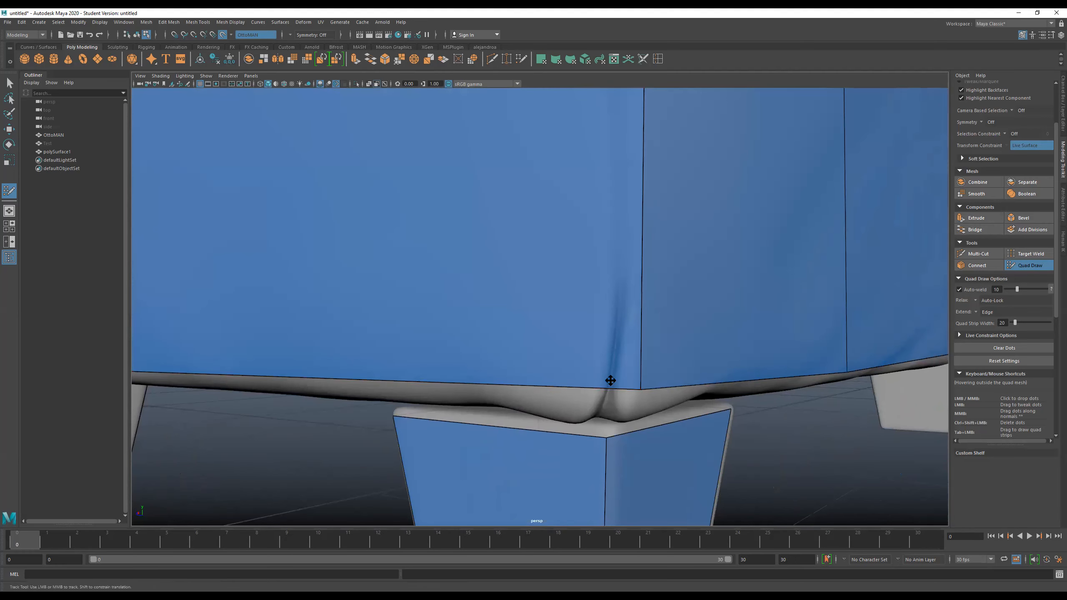
left_click_drag(603, 400, 604, 386, "alt")
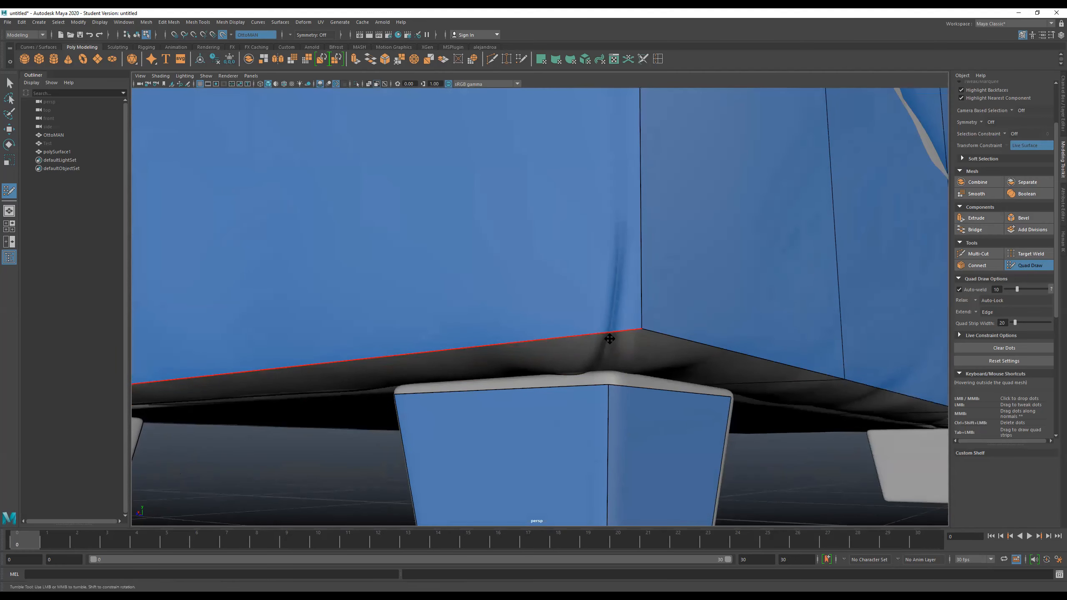
scroll(594, 361, "down", 12)
left_click_drag(597, 370, 596, 394, "alt")
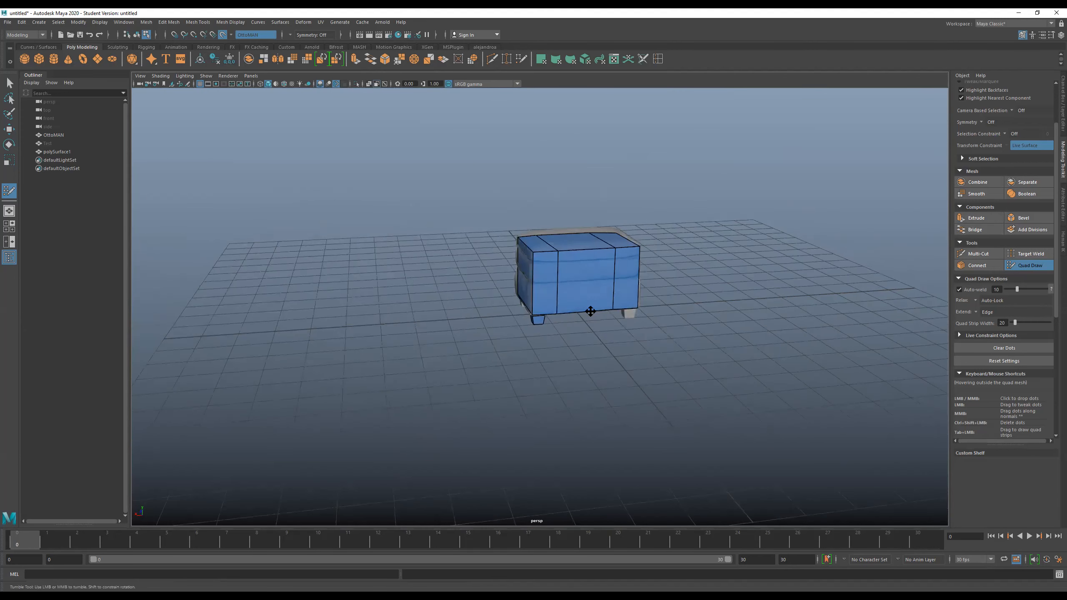
- Insert a vertical edge loop close to each of the two corners of the ottoman's short side
middle_click_drag(589, 313, 568, 409, "alt")
mouse_move(569, 409)
left_mouse_down("alt")
mouse_move(538, 382)
mouse_move(536, 329)
left_mouse_up("alt")
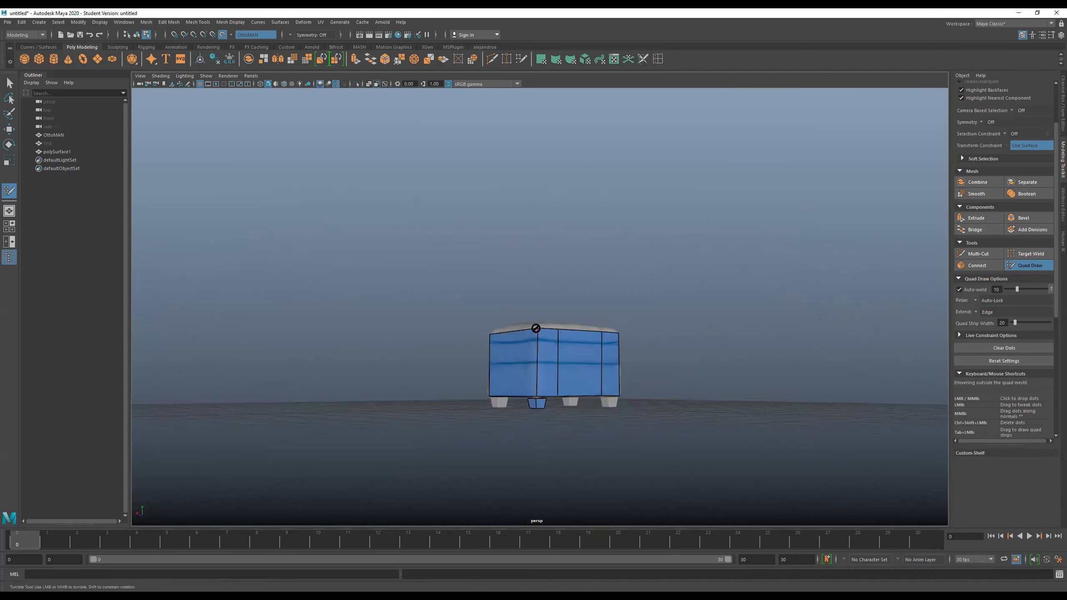
right_click_drag(536, 328, 544, 380, "alt")
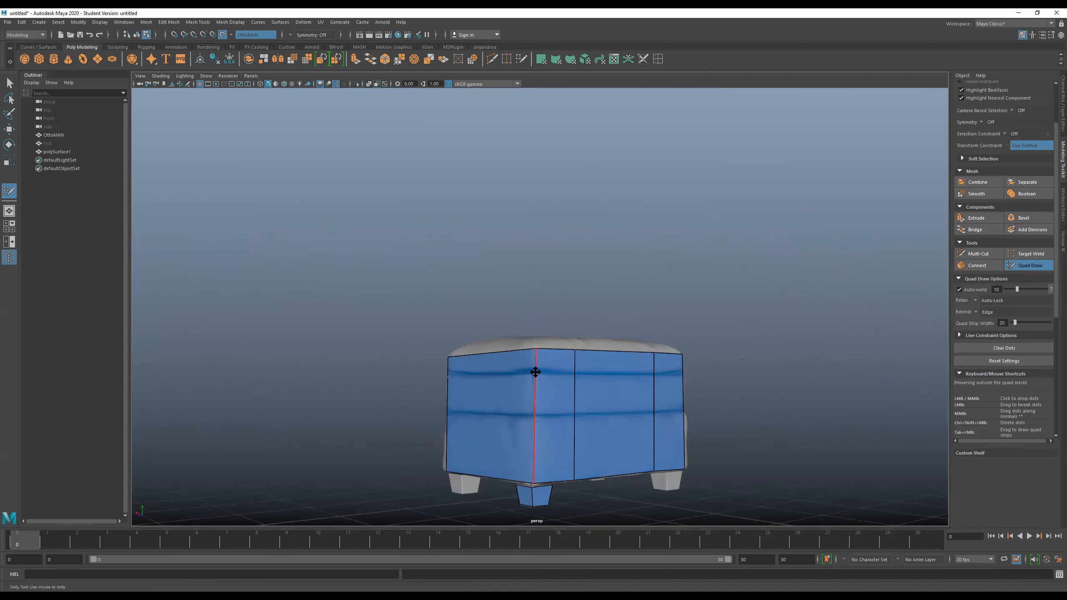
left_click_drag(550, 389, 390, 297, "alt")
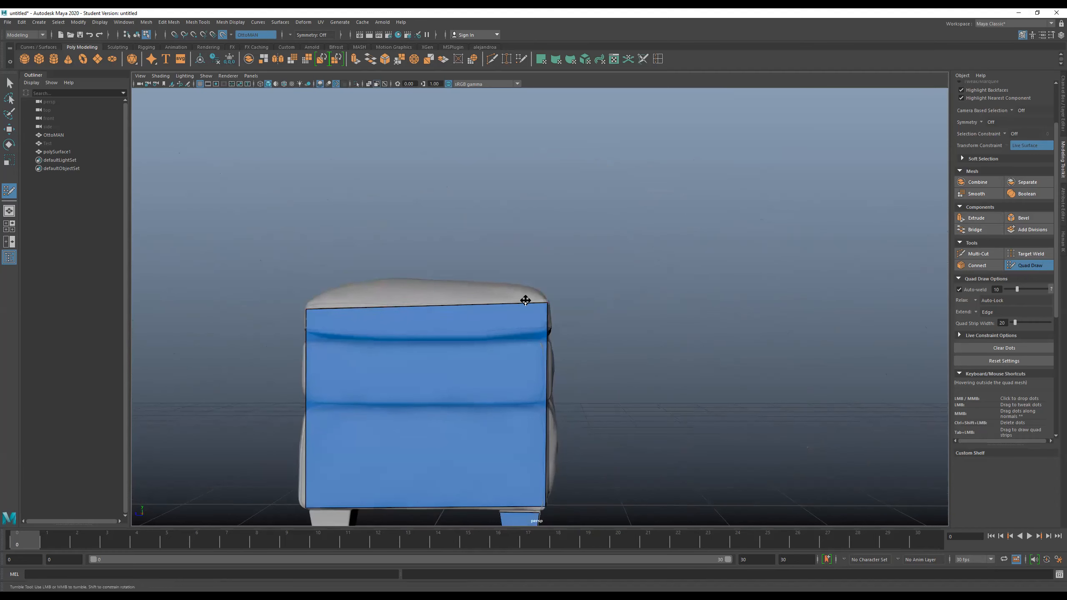
mouse_move(519, 312)
left_mouse_down("alt")
mouse_move(512, 345)
mouse_move(515, 310)
mouse_move(531, 301)
mouse_move(525, 381)
mouse_move(519, 327)
mouse_move(492, 329)
mouse_move(522, 333)
left_mouse_up("alt")
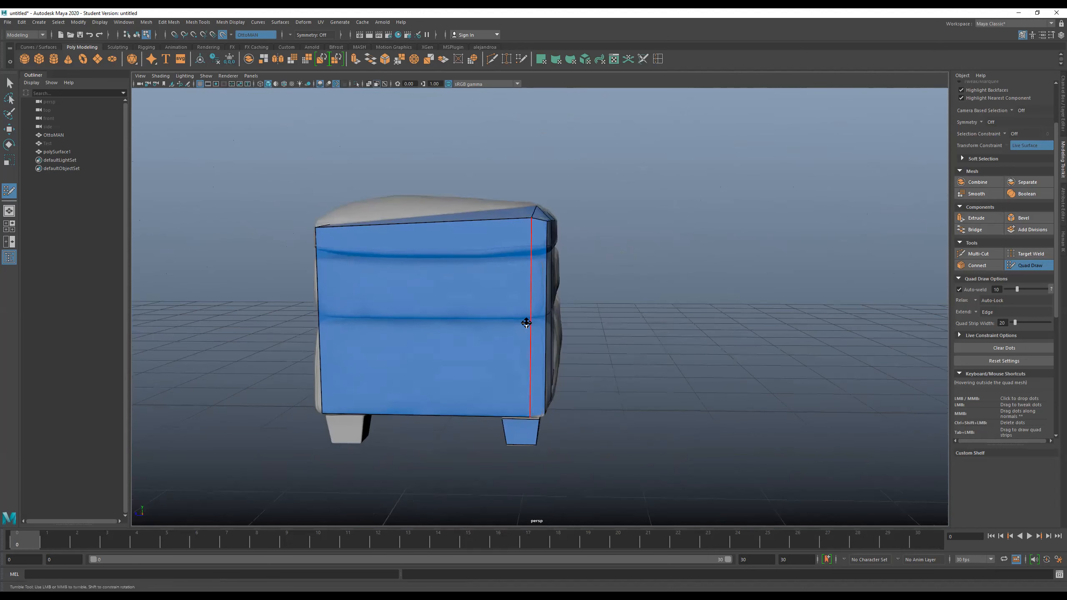
middle_click_drag(536, 323, 545, 302, "alt")
mouse_move(460, 258)
left_mouse_down("alt")
mouse_move(519, 266)
mouse_move(478, 258)
mouse_move(487, 251)
left_mouse_up("alt")
left_click(474, 249, "ctrl")
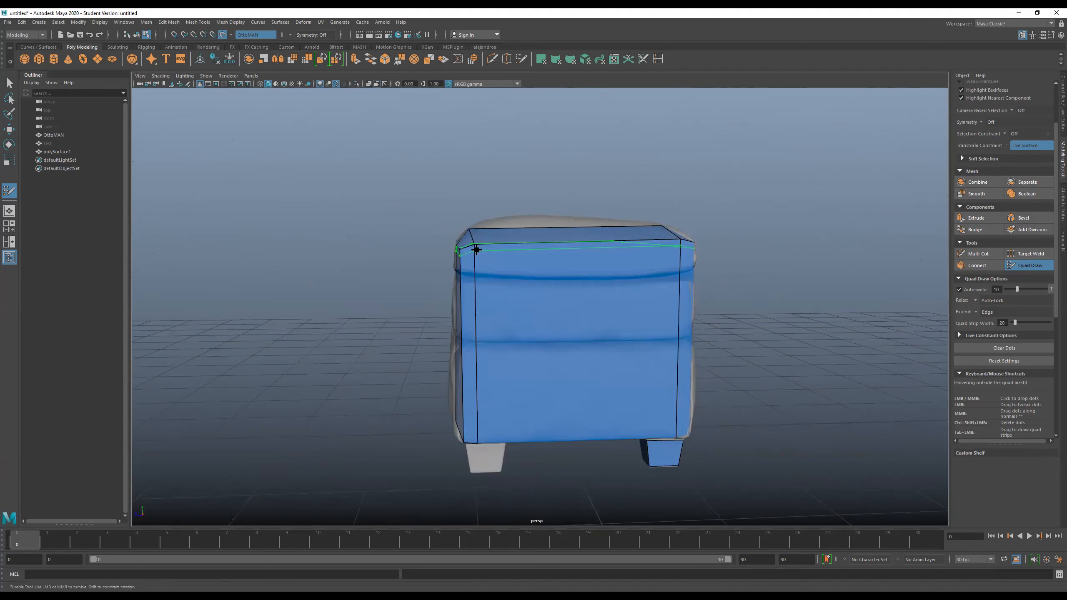
- Insert three more vertical edge loops on the short side, two toward the uncovered leg and one toward the covered leg
left_click(534, 244, "ctrl")
left_click_drag(528, 265, 524, 259, "alt")
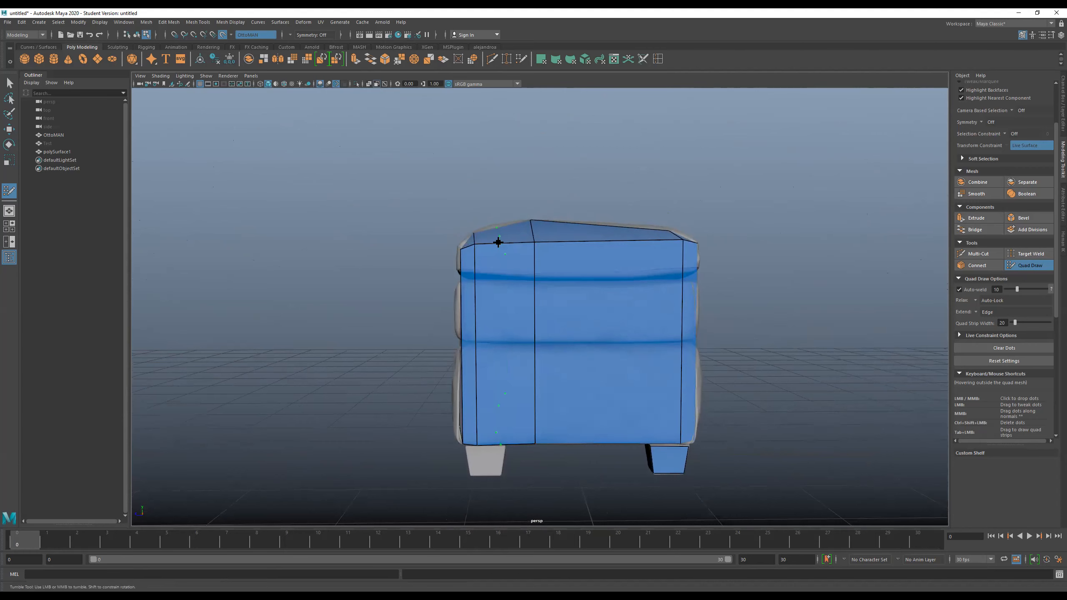
mouse_move(615, 267)
left_mouse_down("alt")
mouse_move(573, 270)
mouse_move(584, 262)
left_mouse_up("alt")
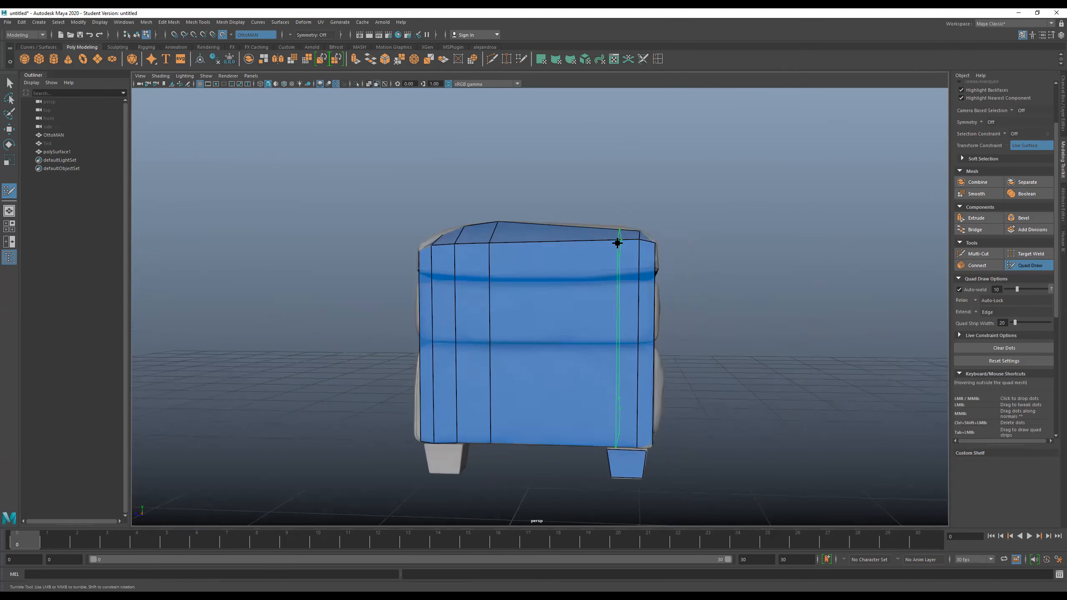
left_click_drag(698, 285, 724, 283, "alt")
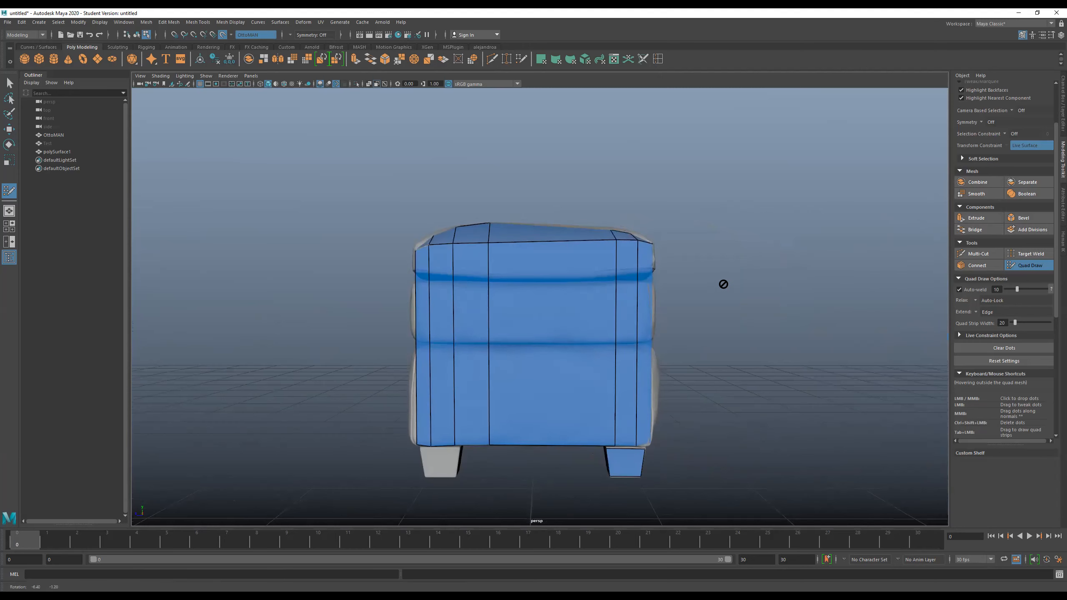
- Insert vertical edge loops on the long side, one near the covered leg's corner and two near the opposite corner
left_click_drag(643, 245, 617, 244, "alt")
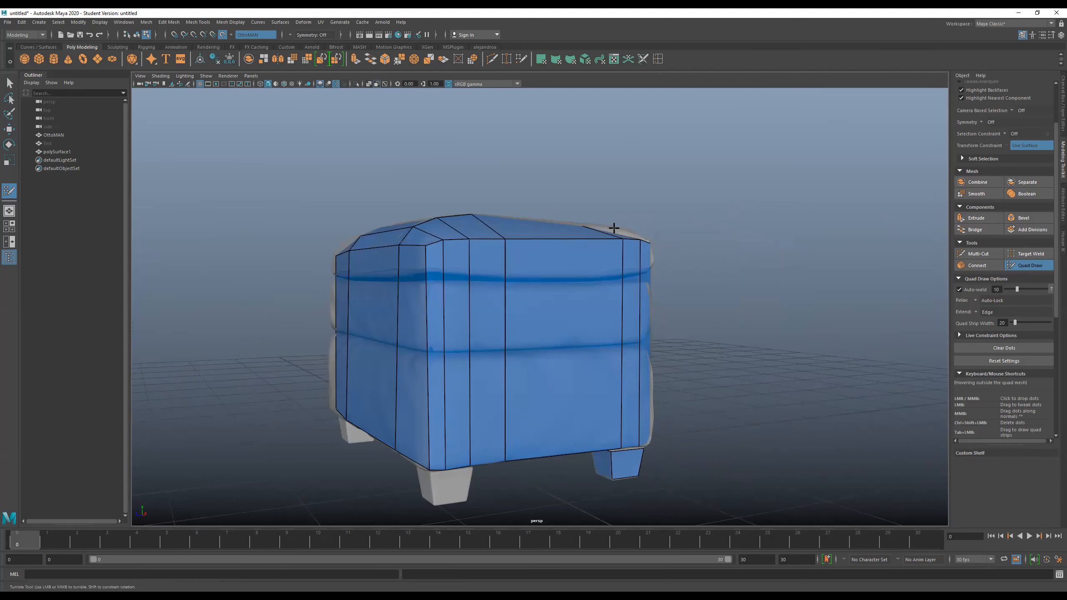
left_click_drag(710, 277, 562, 284, "alt")
scroll(661, 281, "down", 5)
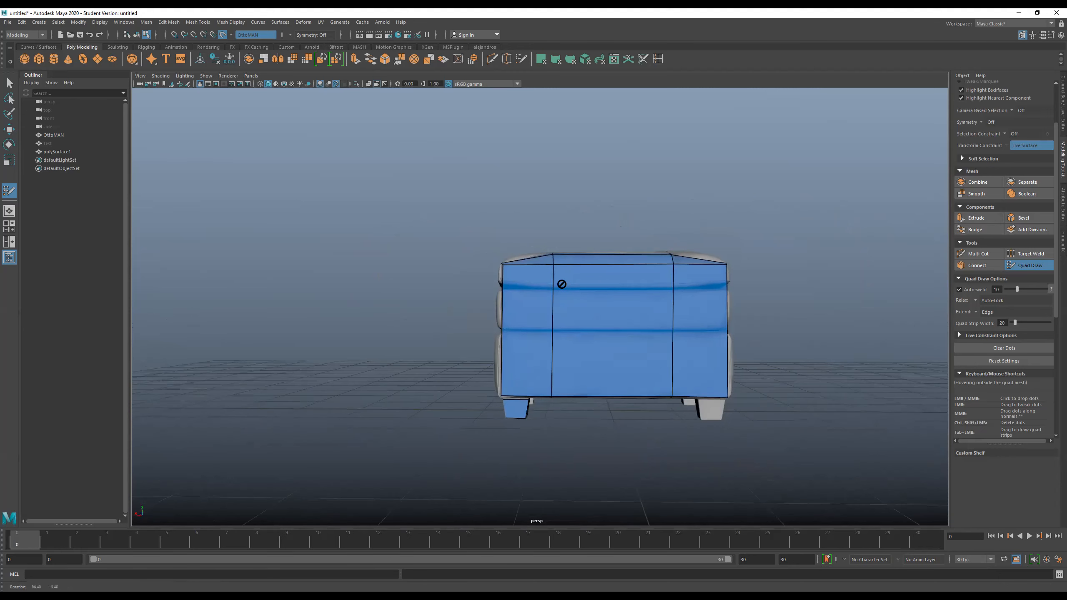
left_click(517, 263, "ctrl")
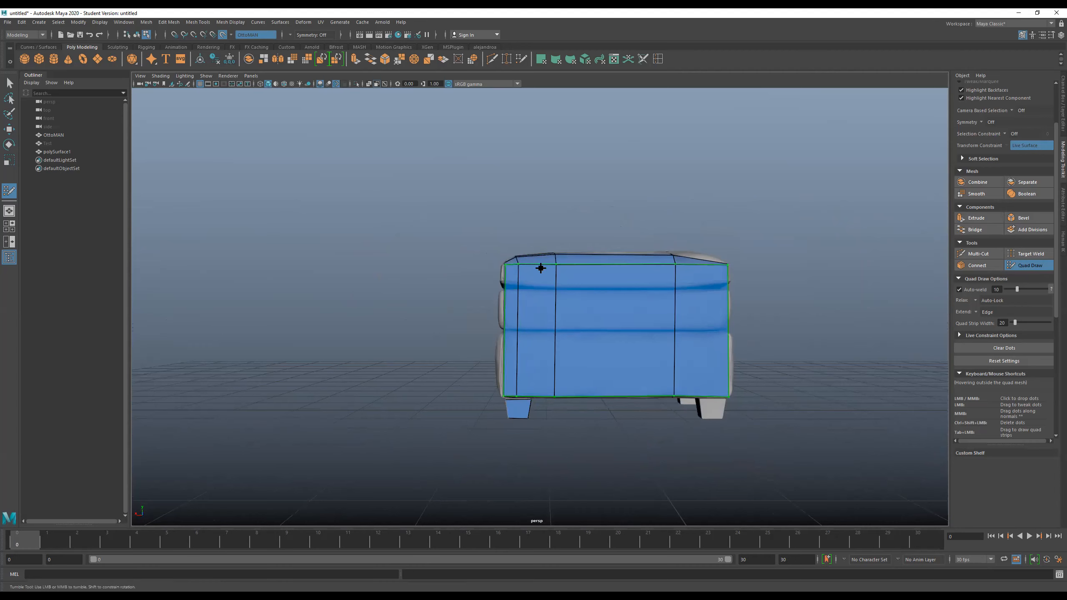
left_click_drag(733, 289, 593, 293, "alt")
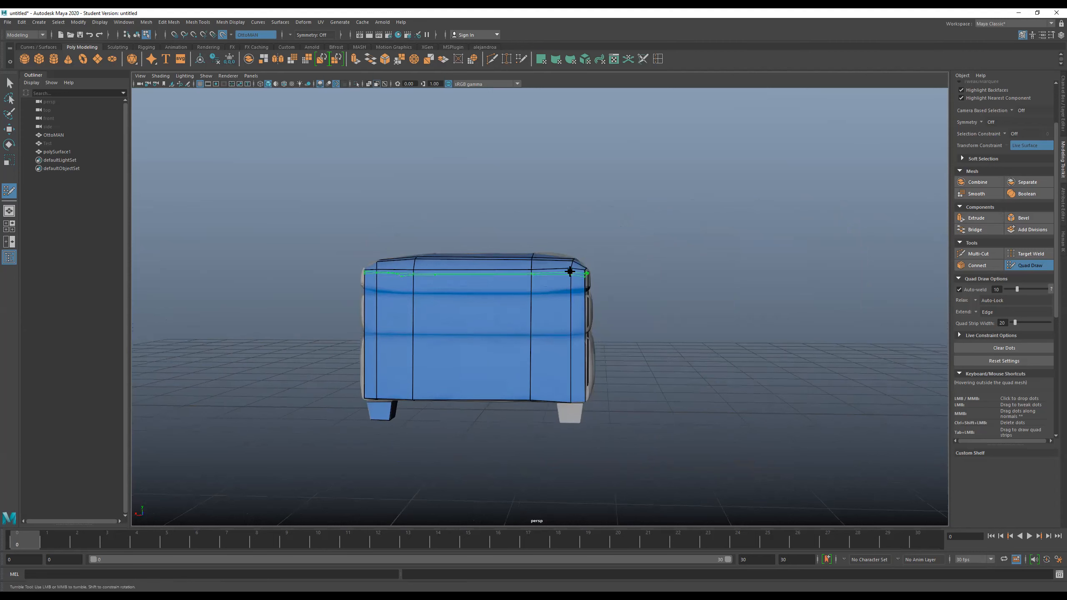
left_click(555, 261, "ctrl")
left_click_drag(426, 291, 440, 291, "alt")
middle_click_drag(460, 289, 524, 289, "alt")
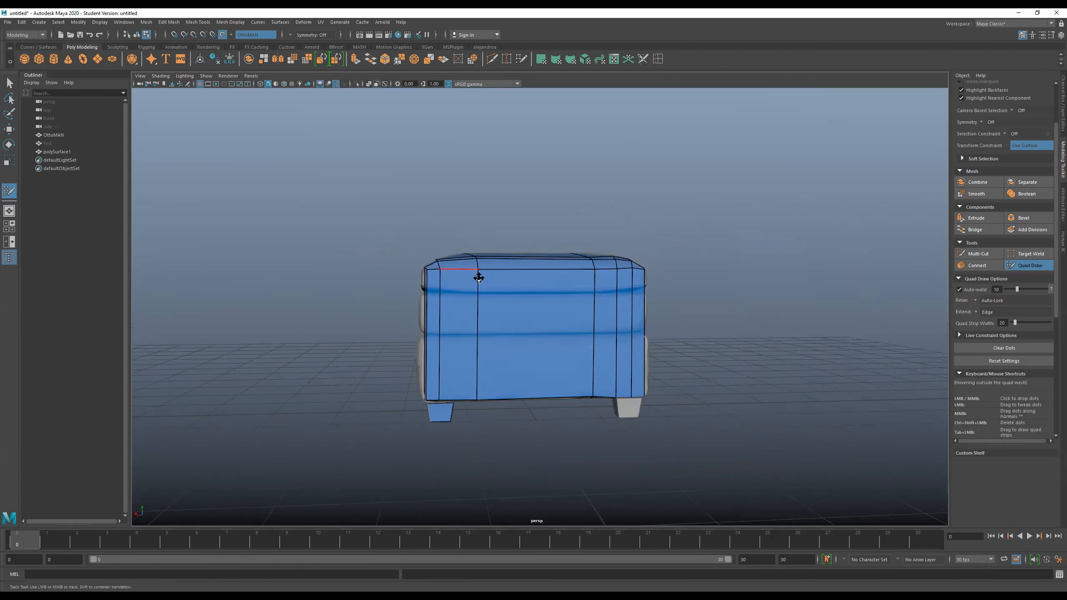
left_click_drag(490, 286, 641, 288, "alt")
left_click_drag(663, 288, 373, 292, "alt")
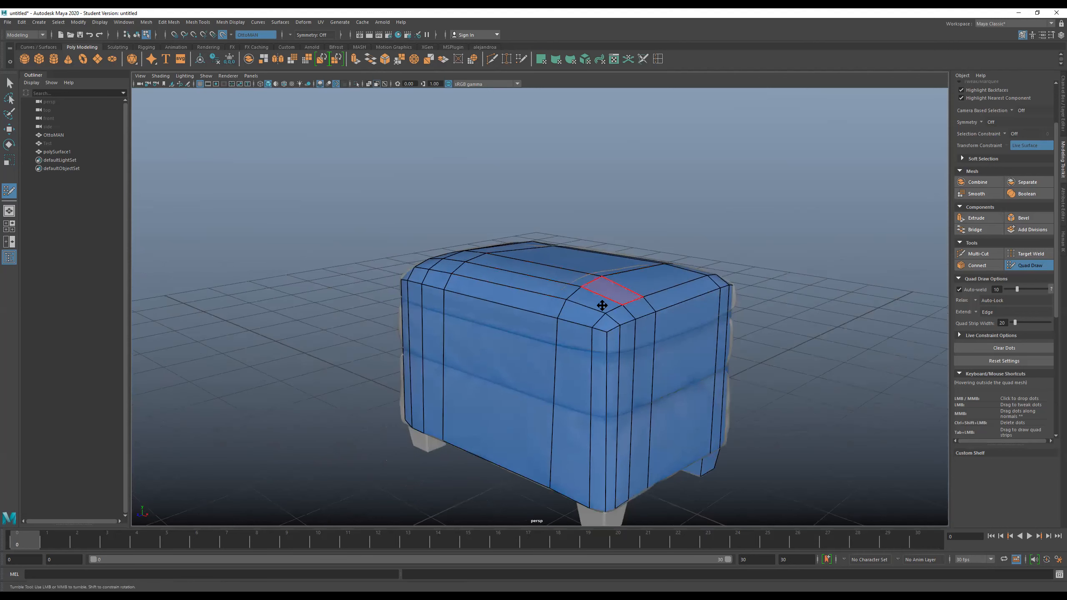
left_click_drag(602, 350, 649, 263, "alt")
middle_click_drag(623, 278, 772, 310, "alt")
left_click_drag(461, 282, 446, 285, "alt")
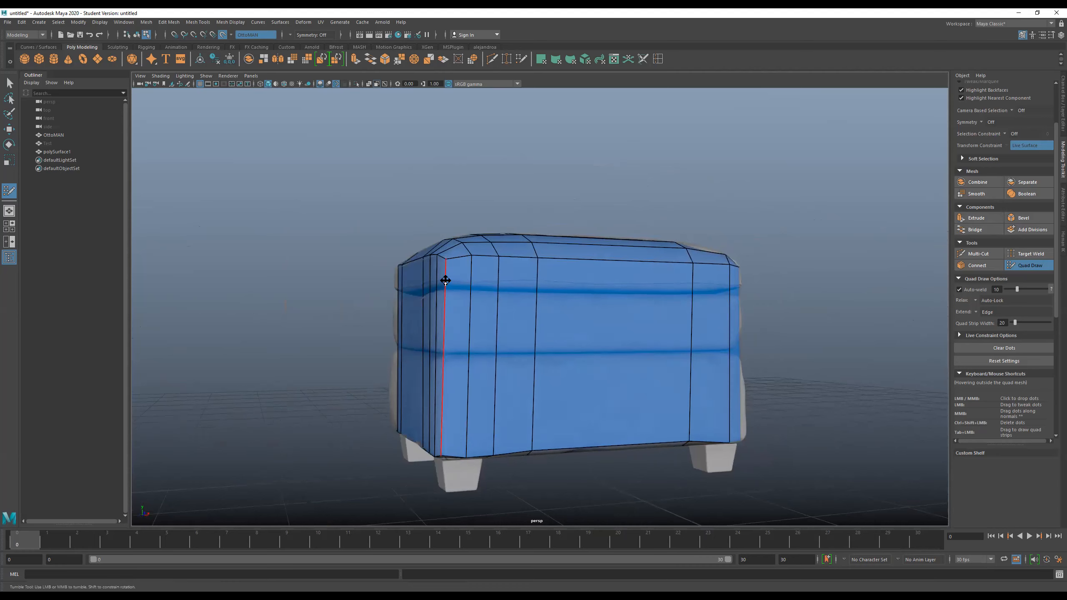
- Insert horizontal edge loops just above, just below and inside the upper seam around the ottoman's body
key("ctrl")
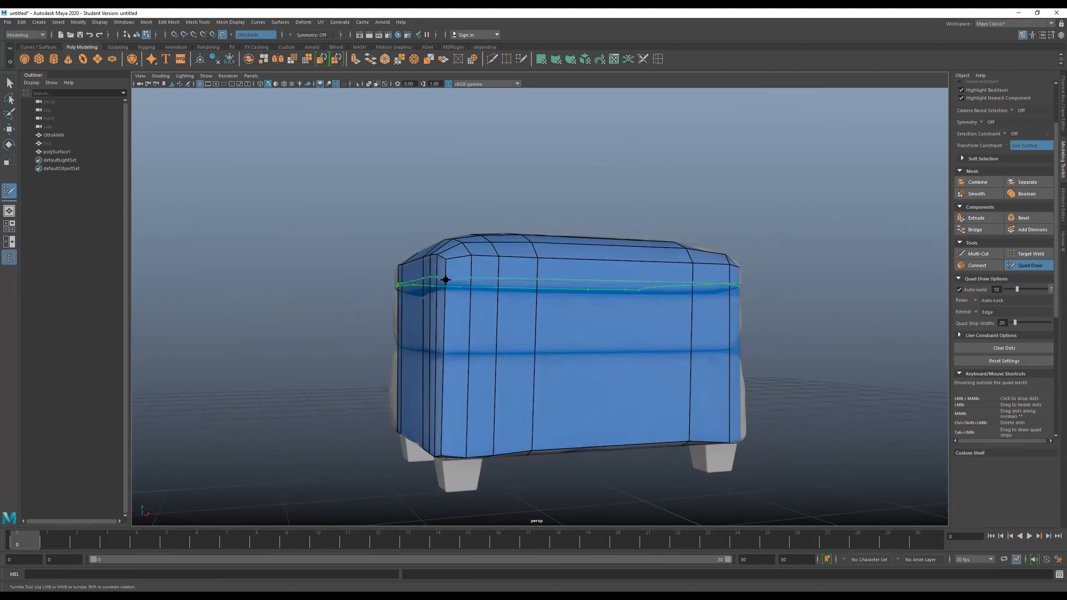
left_click(444, 281, "ctrl")
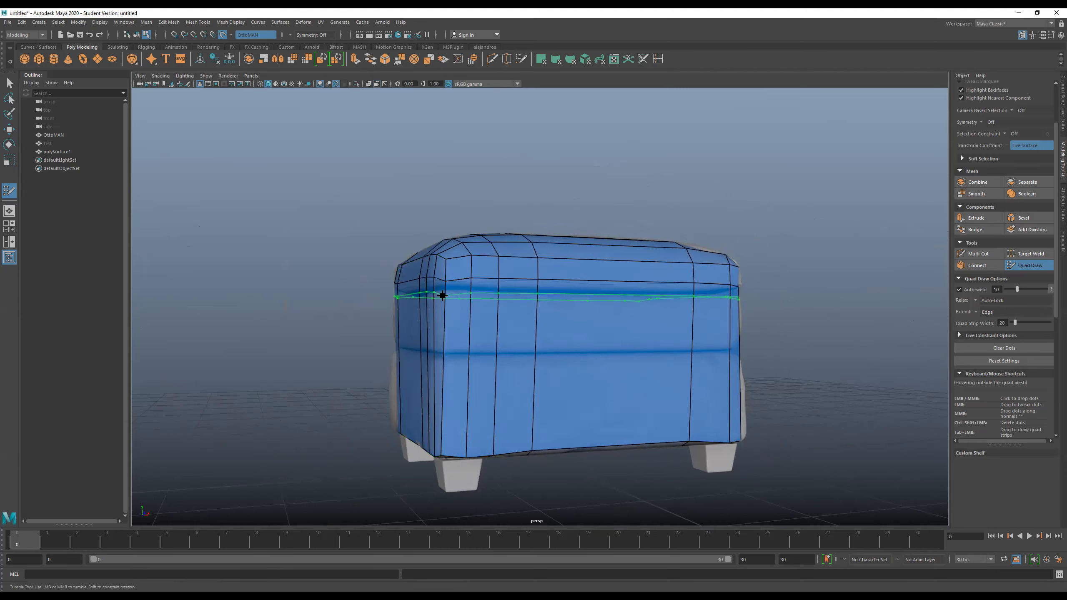
left_click(463, 294, "ctrl")
key("ctrl+z")
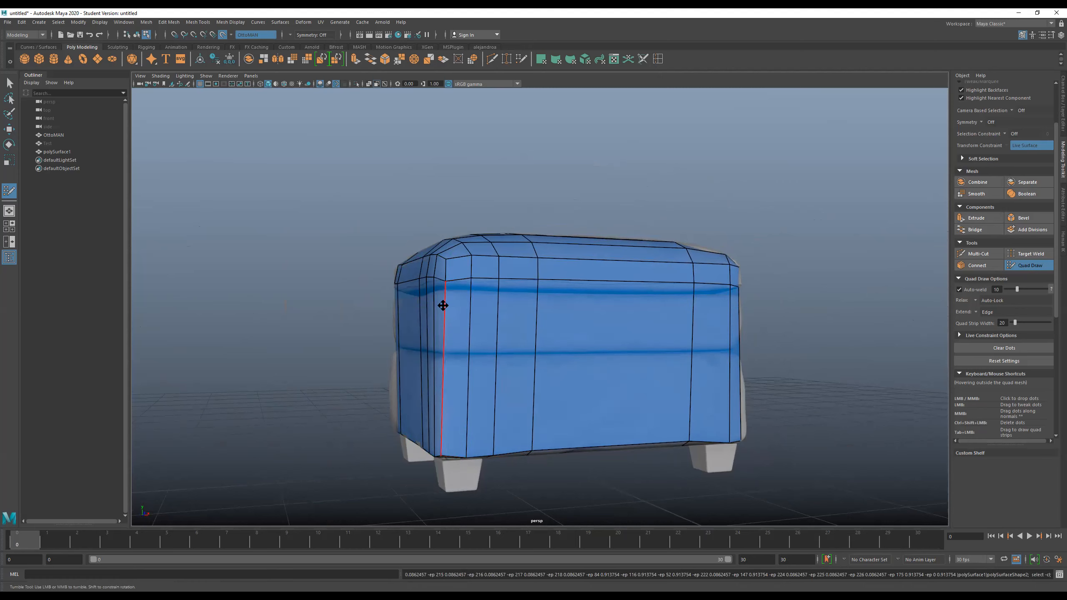
key("ctrl")
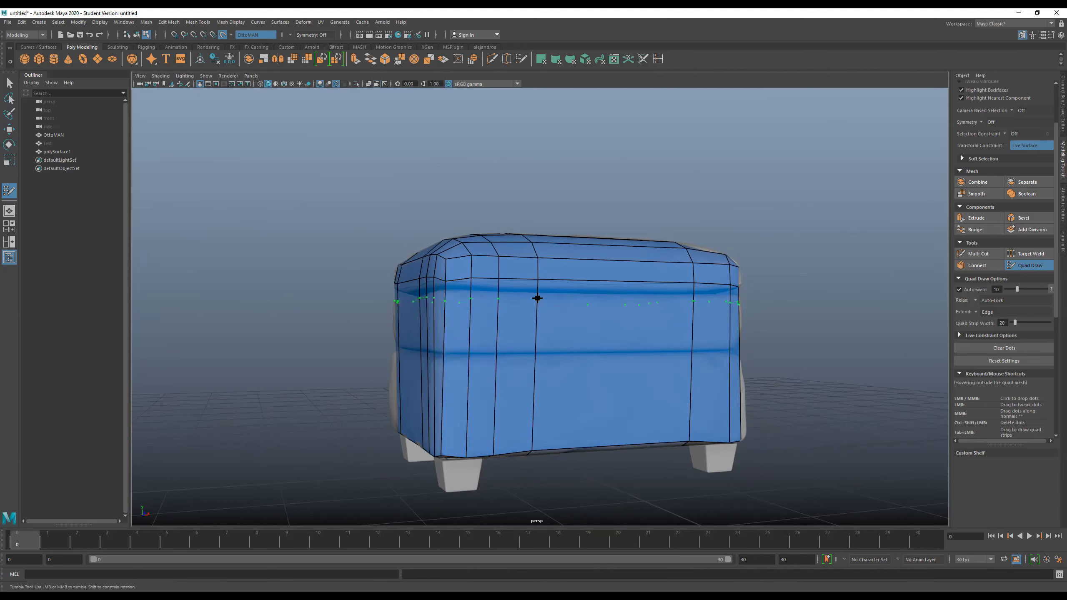
left_click_drag(654, 302, 805, 291, "alt")
scroll(752, 289, "up", 5)
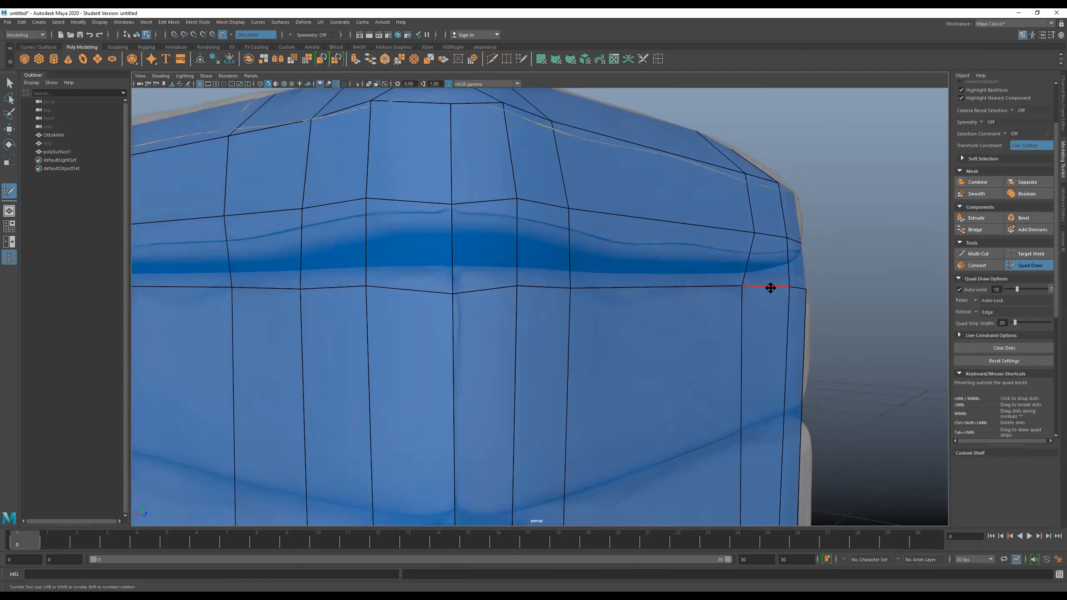
left_click(734, 266, "ctrl")
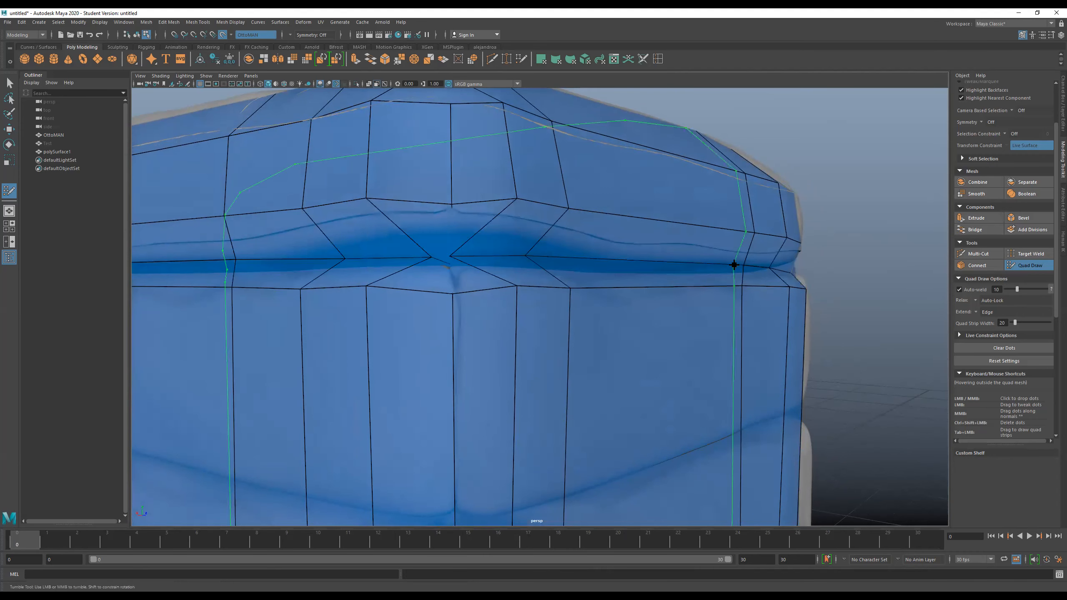
- Reposition the upper seam loop's bunched vertices around the first corner so they follow the groove
left_click_drag(821, 271, 766, 270, "alt")
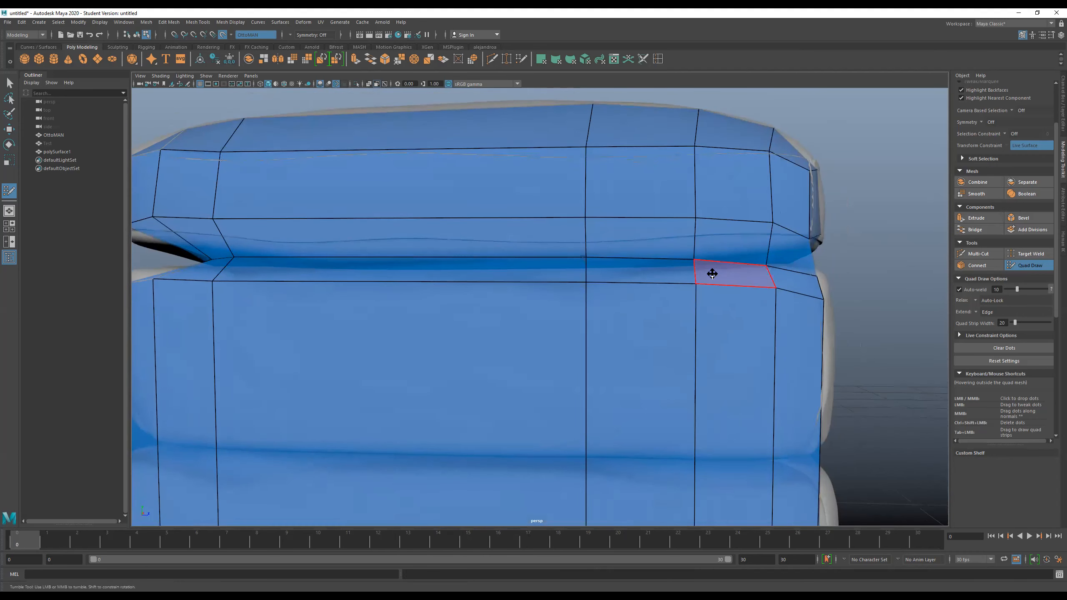
left_click_drag(551, 272, 350, 260, "alt")
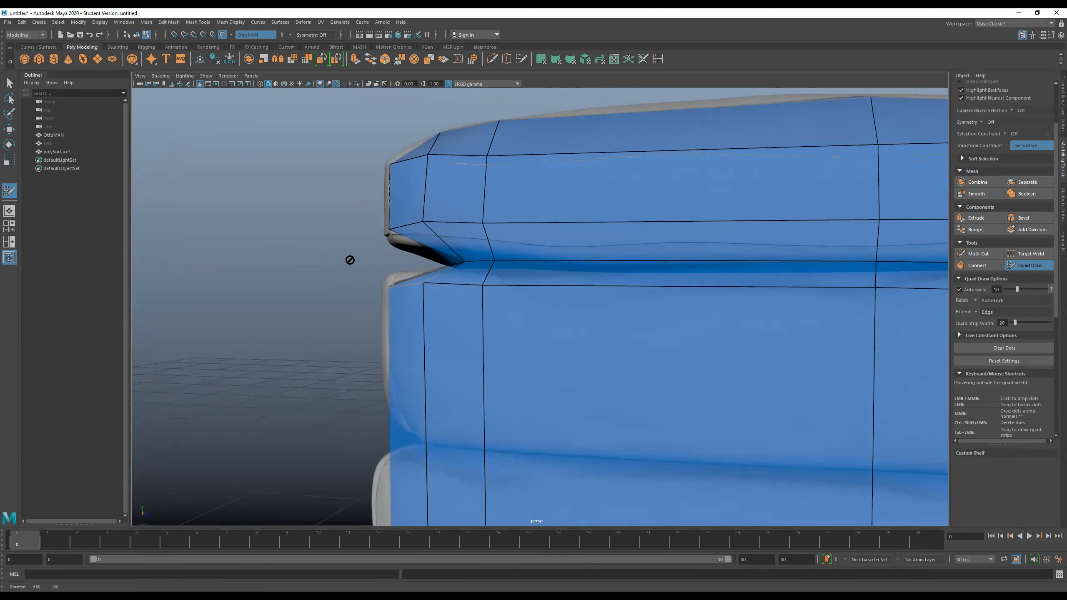
left_click_drag(444, 252, 424, 248, "alt")
middle_click_drag(593, 264, 497, 264, "alt")
mouse_move(627, 278)
left_mouse_down("alt")
mouse_move(638, 277)
mouse_move(635, 286)
left_mouse_up("alt")
middle_click_drag(660, 276, 663, 276, "alt")
left_click_drag(663, 276, 788, 259, "alt")
middle_click_drag(788, 260, 641, 311, "alt")
left_click_drag(646, 306, 634, 313, "alt")
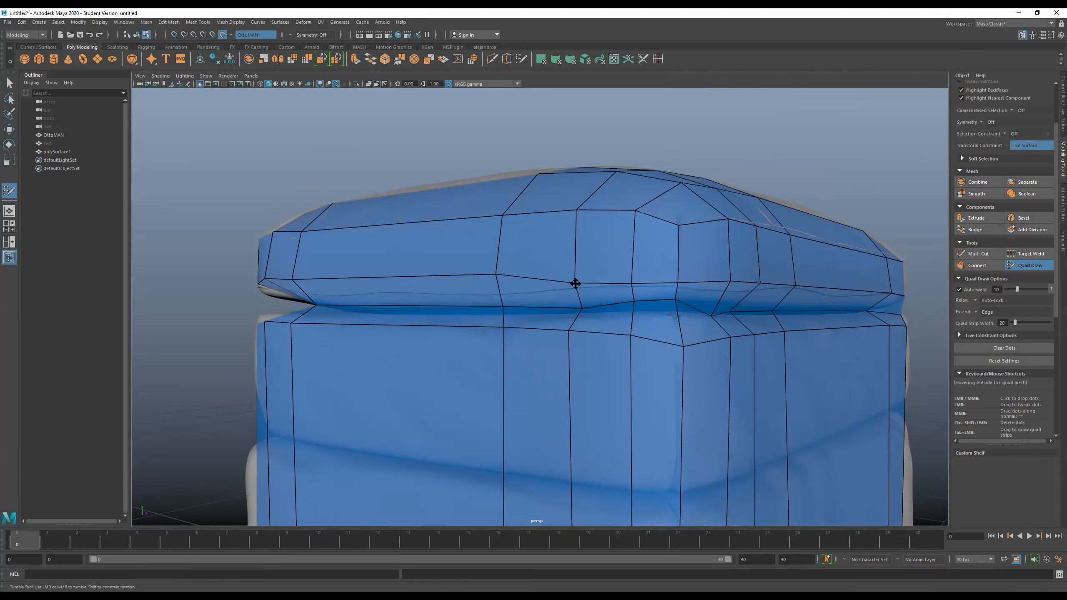
mouse_move(497, 277)
left_mouse_down()
mouse_move(500, 288)
mouse_move(697, 296)
mouse_move(554, 298)
mouse_move(605, 318)
left_mouse_up()
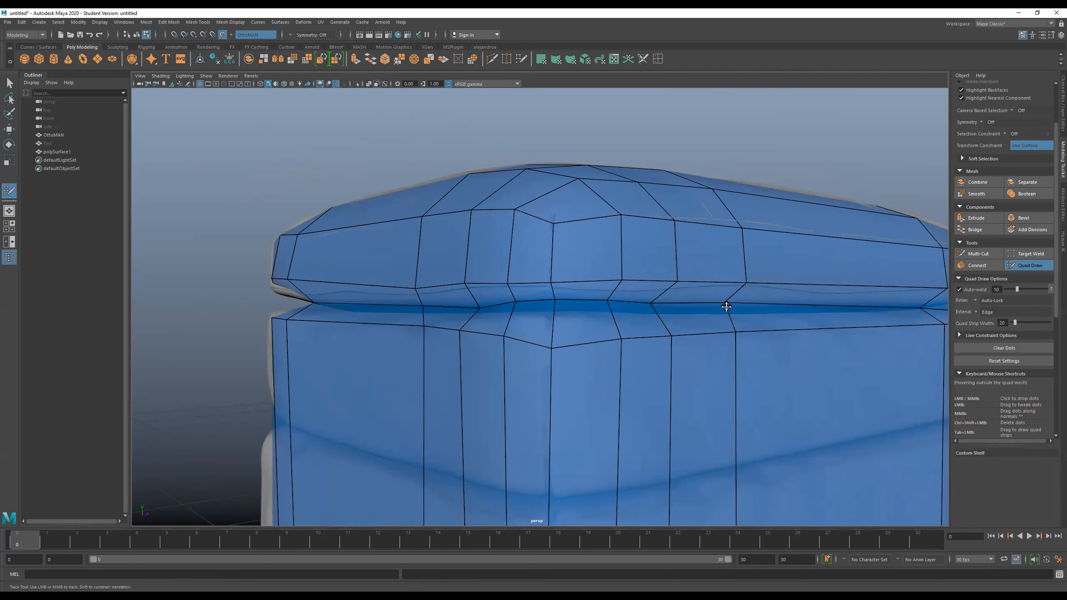
- Align the seam vertices on the adjacent side, close to the corner, with their vertical edge loops
left_click_drag(667, 302, 602, 299, "alt")
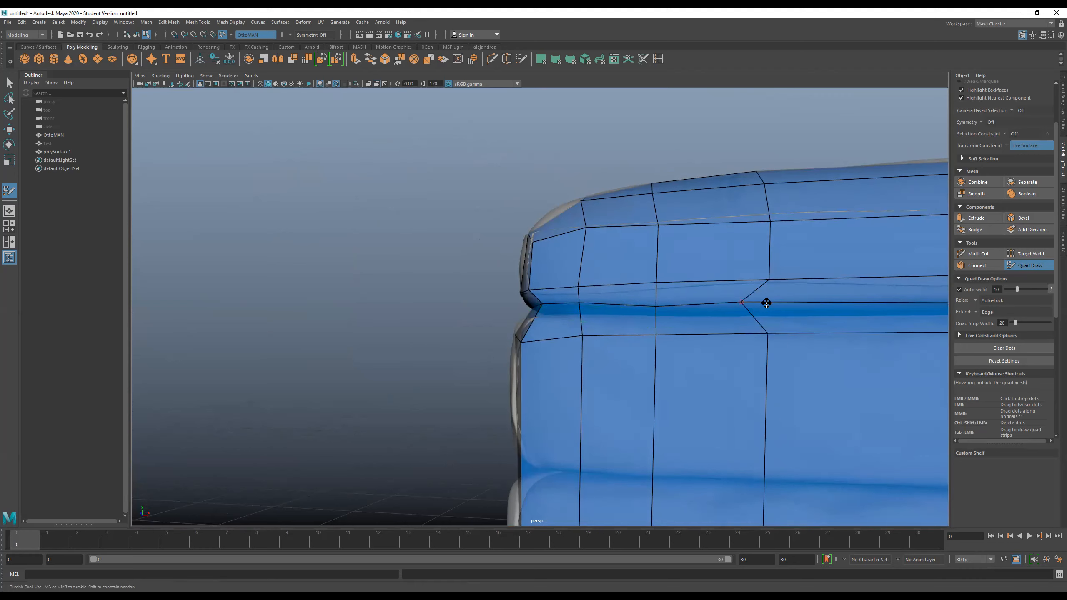
left_click_drag(754, 301, 761, 302)
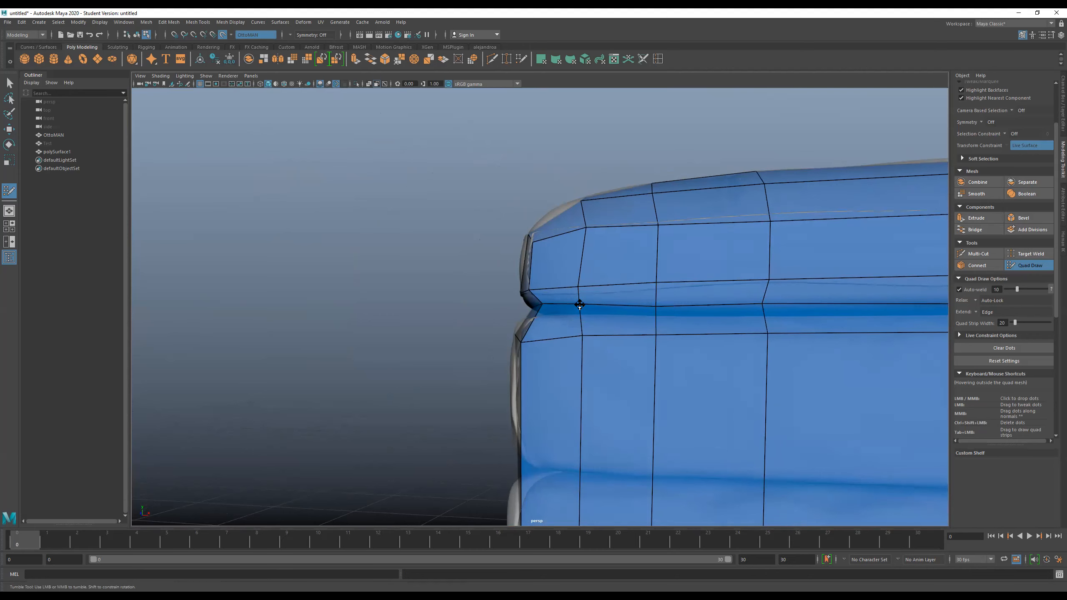
left_click_drag(580, 304, 600, 309, "alt")
left_click_drag(691, 312, 776, 311, "alt")
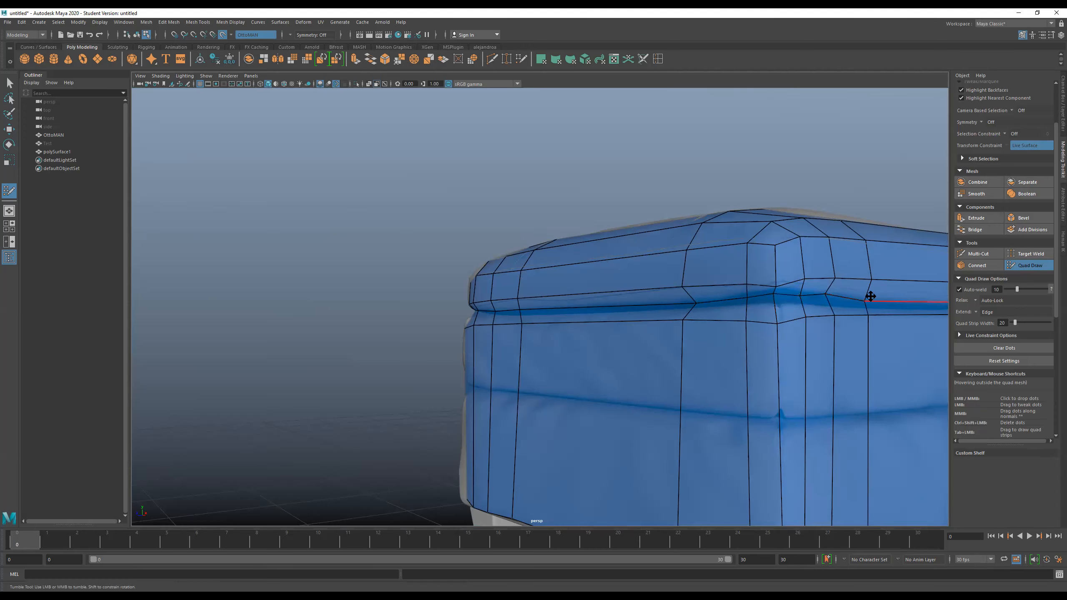
left_click_drag(877, 305, 663, 295, "alt")
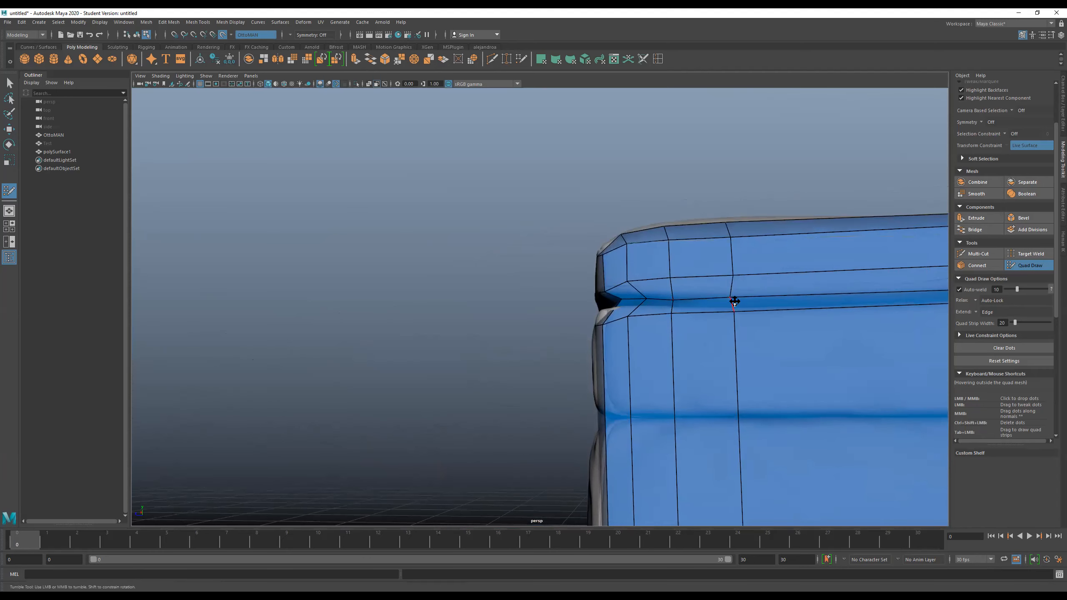
- Move the upper seam vertices at the next corner into line with the vertical loops above and below
mouse_move(734, 300)
left_mouse_down("alt")
mouse_move(684, 317)
mouse_move(659, 306)
mouse_move(723, 299)
left_mouse_up("alt")
left_click_drag(650, 313, 635, 310, "alt")
right_click_drag(635, 310, 739, 357, "alt")
middle_click_drag(612, 328, 554, 302, "alt")
scroll(555, 303, "down", 8)
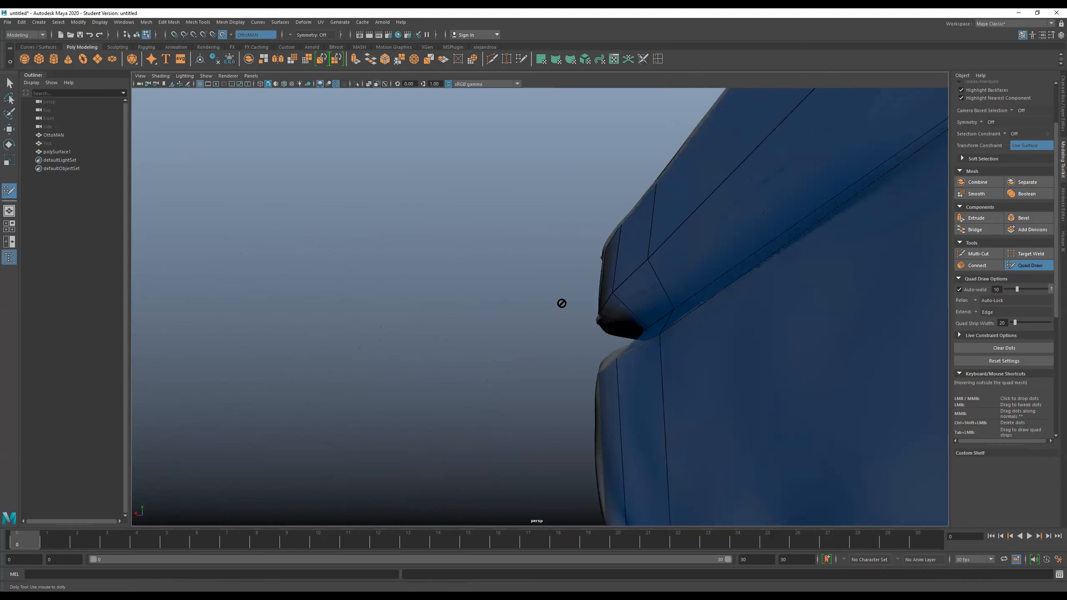
left_click_drag(562, 301, 759, 331, "alt")
scroll(570, 320, "up", 7)
left_click_drag(621, 343, 577, 356, "alt")
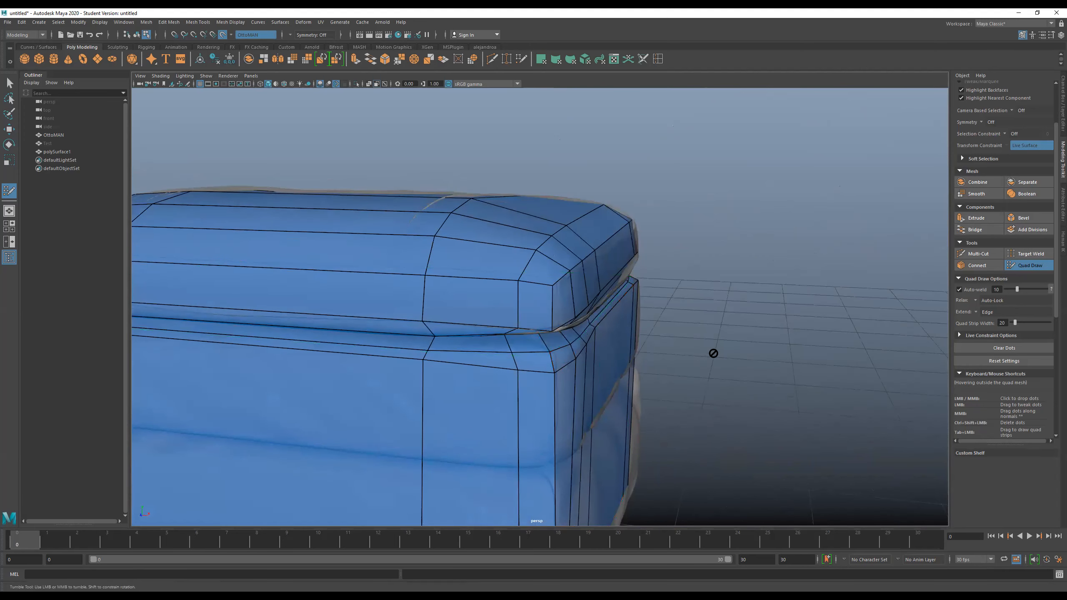
- Spread the bunched seam vertices at the remaining corner so the groove wraps evenly around it
scroll(713, 353, "down", 6)
left_click_drag(719, 345, 764, 348, "alt")
scroll(810, 350, "up", 6)
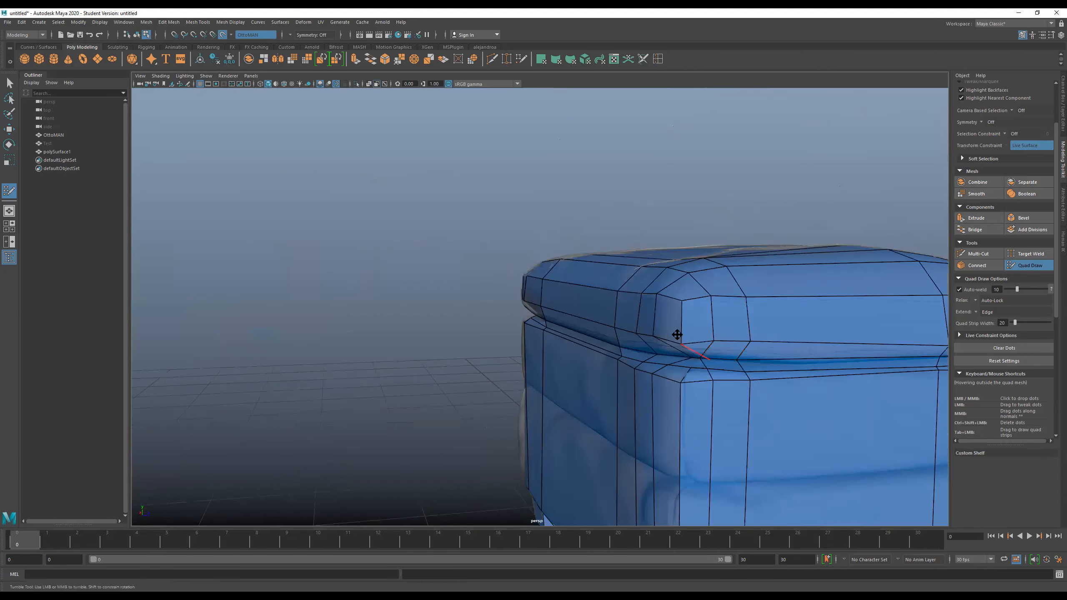
left_click_drag(677, 334, 639, 326, "alt")
left_click(686, 355, "ctrl")
left_click_drag(686, 356, 663, 334, "alt")
scroll(572, 305, "down", 10)
left_click_drag(534, 341, 548, 281, "alt")
scroll(647, 275, "up", 10)
middle_click_drag(548, 281, 600, 310, "alt")
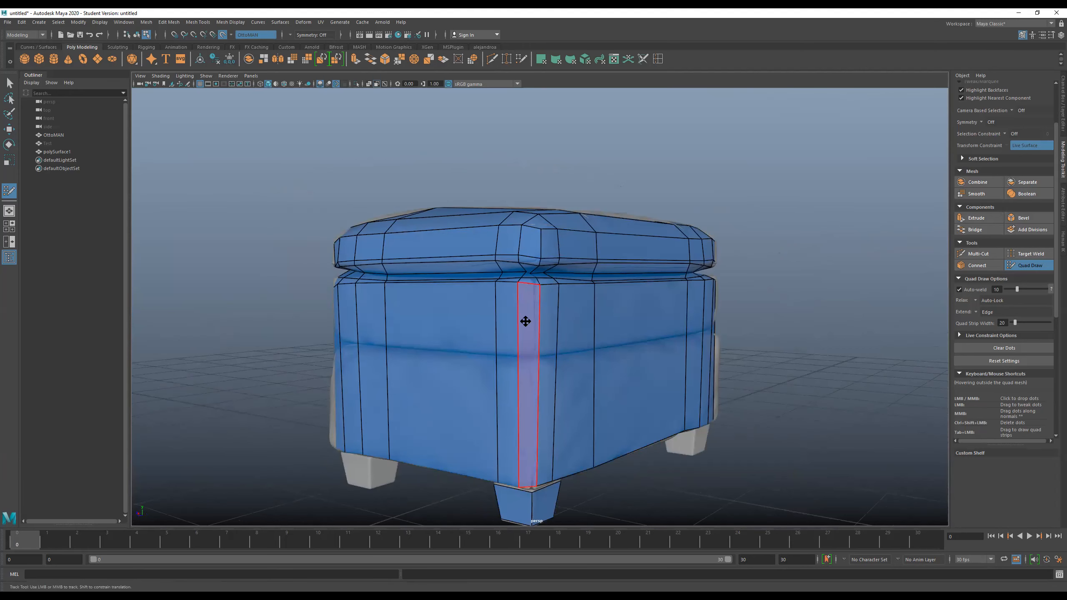
- Insert horizontal edge loops above and below the lower seam, plus one near the body's bottom edge
left_click_drag(543, 353, 544, 347, "alt")
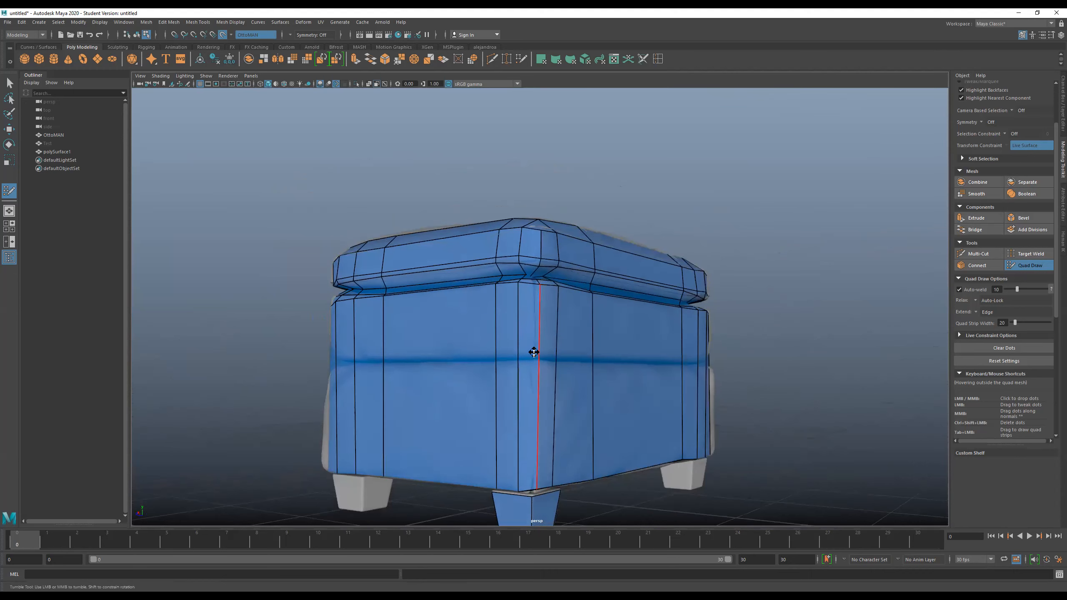
left_click(533, 348, "ctrl")
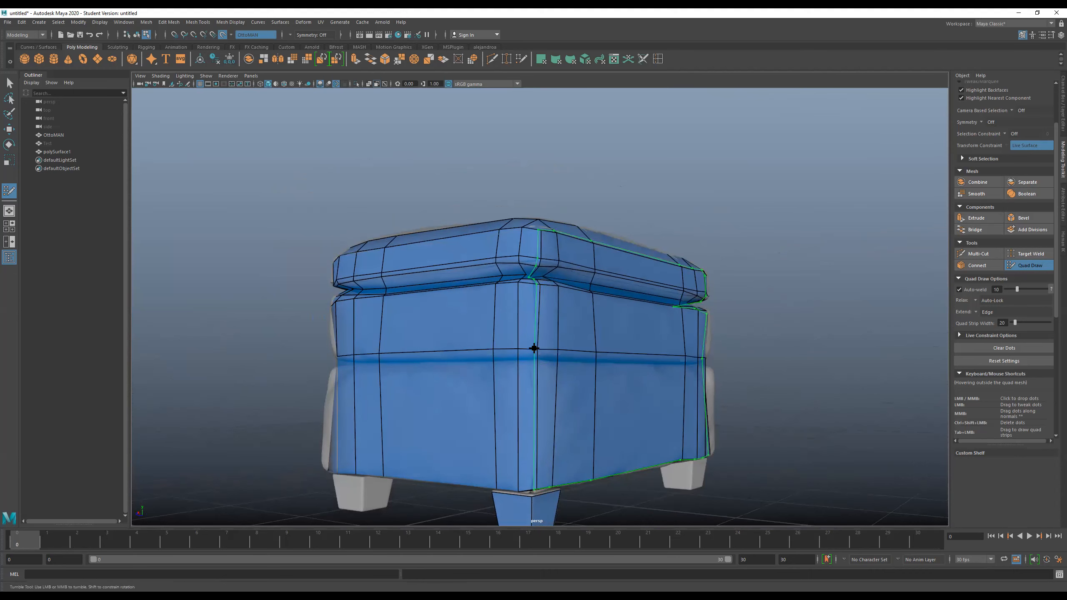
left_click(533, 370, "ctrl")
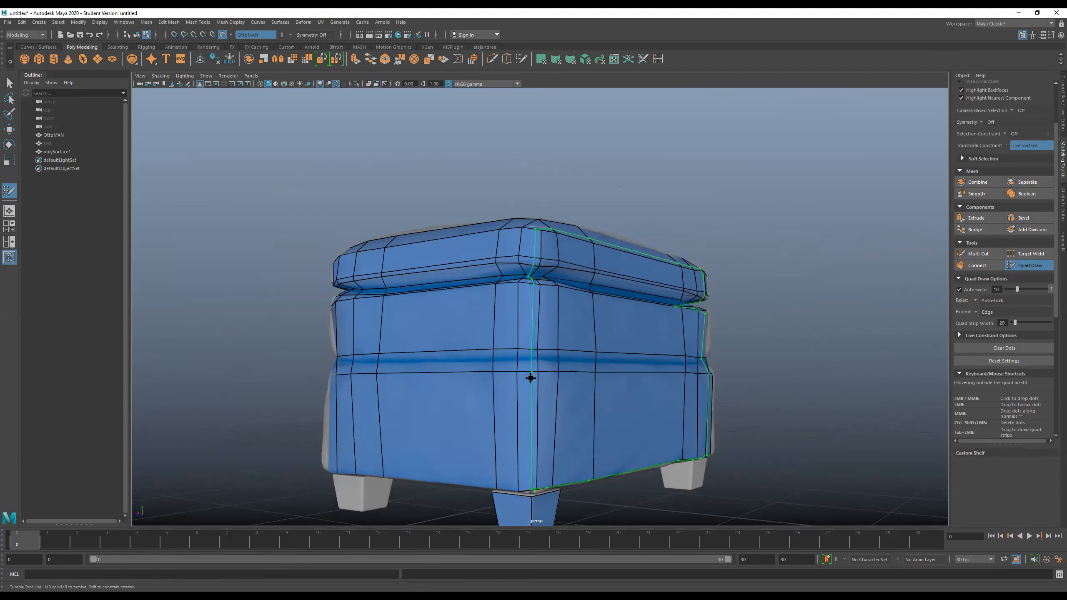
left_click(517, 481, "ctrl")
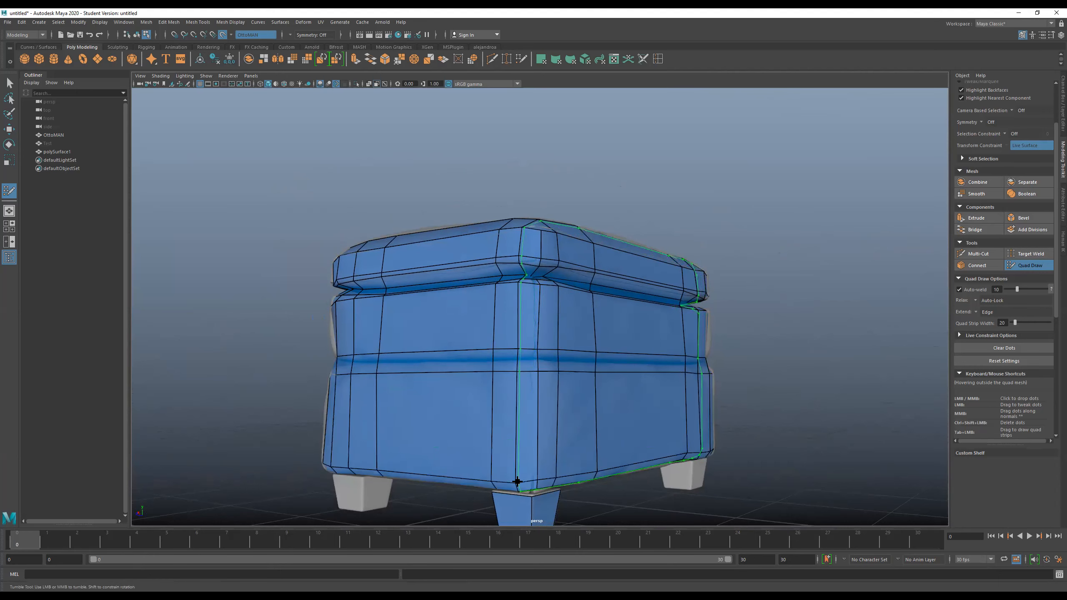
- Insert two more horizontal edge loops across the middle section between the upper and lower seams
left_click(341, 343, "ctrl")
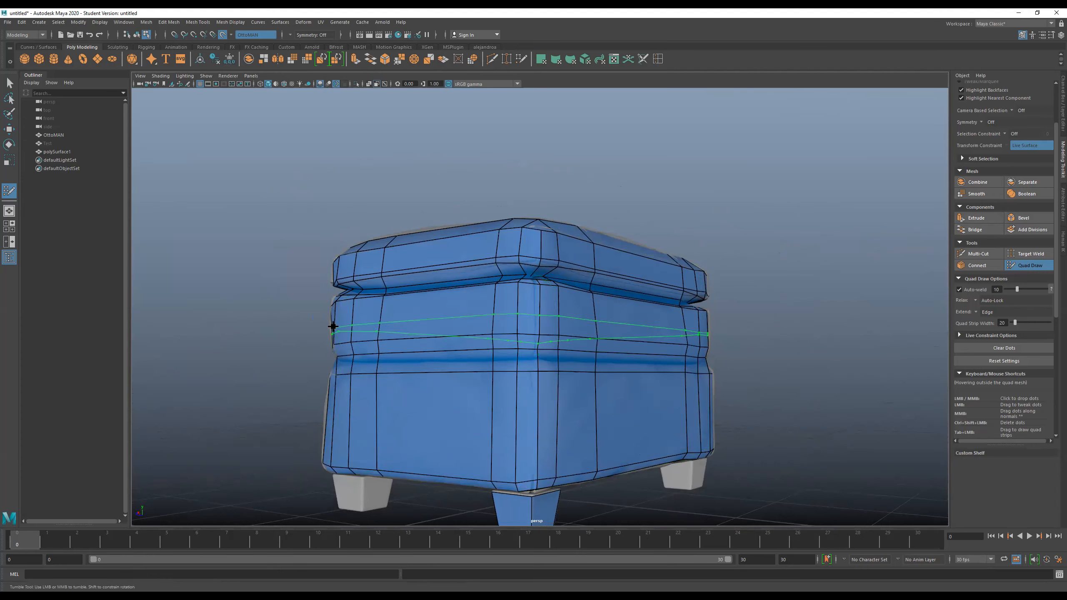
left_click(331, 324, "ctrl")
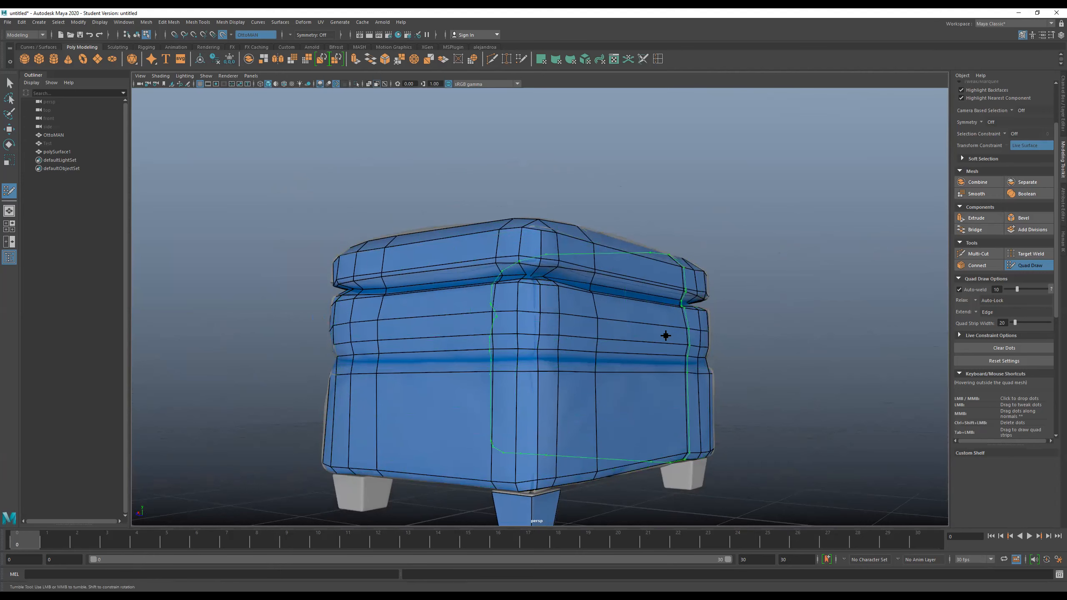
mouse_move(508, 303)
left_mouse_down("alt")
mouse_move(528, 312)
mouse_move(590, 301)
mouse_move(474, 323)
left_mouse_up("alt")
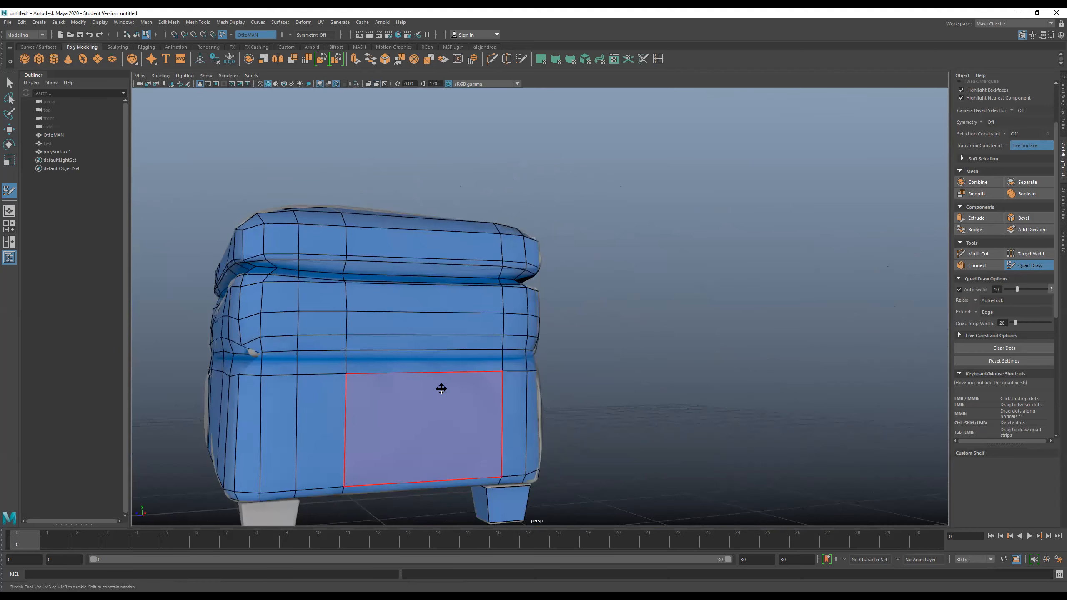
- Insert additional horizontal edge loops tight against the lower seam, one just below and one just above it
left_click_drag(441, 388, 483, 380, "alt")
middle_click_drag(285, 357, 457, 348, "alt")
scroll(460, 303, "up", 6)
mouse_move(447, 336)
left_mouse_down("alt")
mouse_move(471, 334)
mouse_move(460, 328)
left_mouse_up("alt")
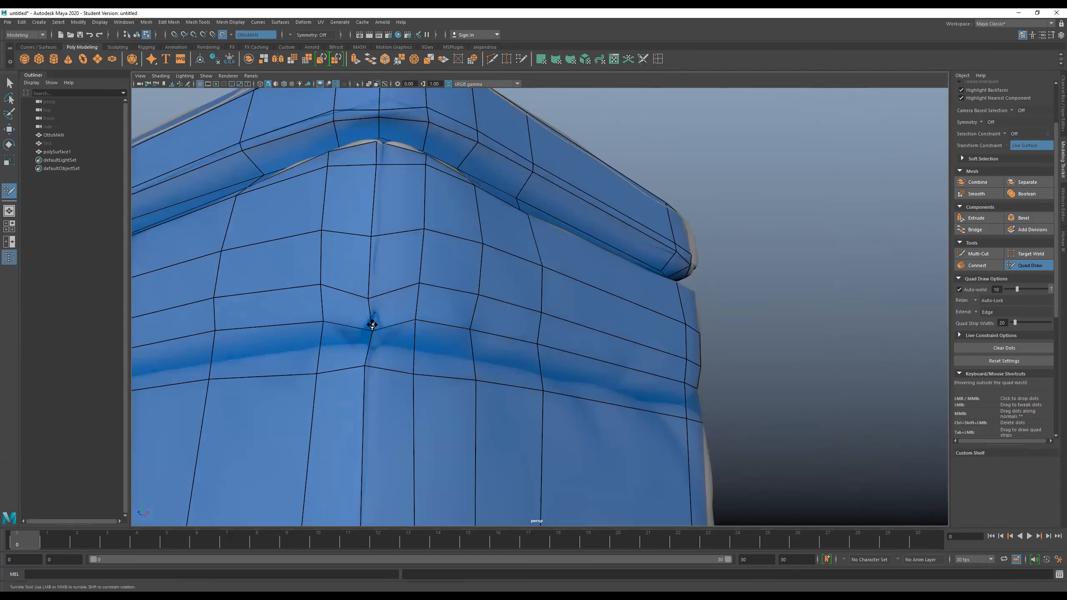
left_click_drag(366, 336, 325, 320, "alt")
scroll(415, 360, "down", 5)
mouse_move(415, 360)
left_mouse_down("alt")
mouse_move(431, 362)
mouse_move(429, 346)
left_mouse_up("alt")
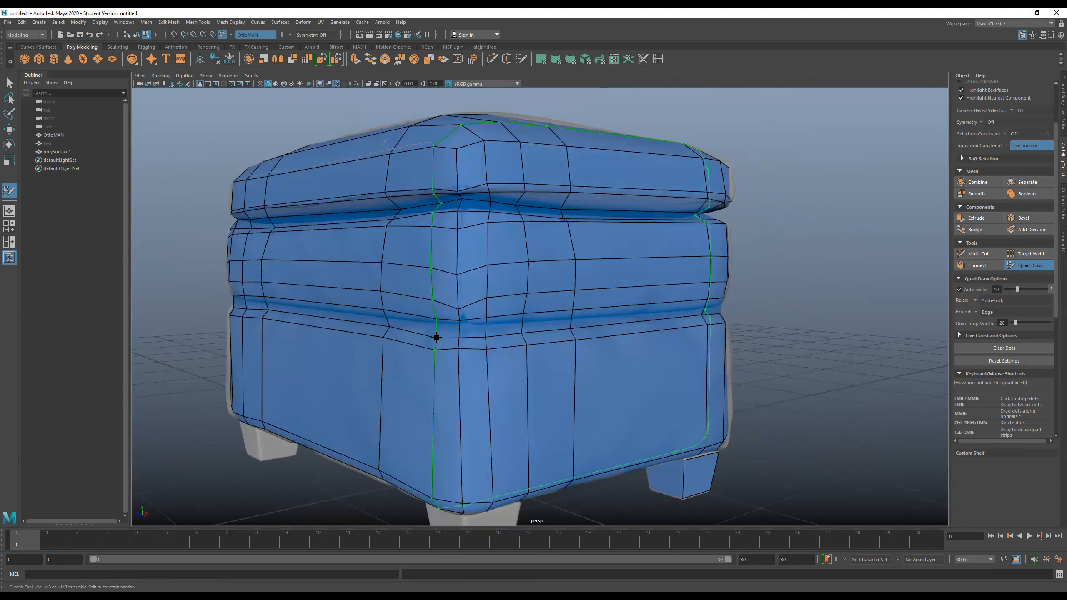
left_click_drag(500, 363, 531, 373, "alt")
middle_click_drag(531, 373, 328, 359, "alt")
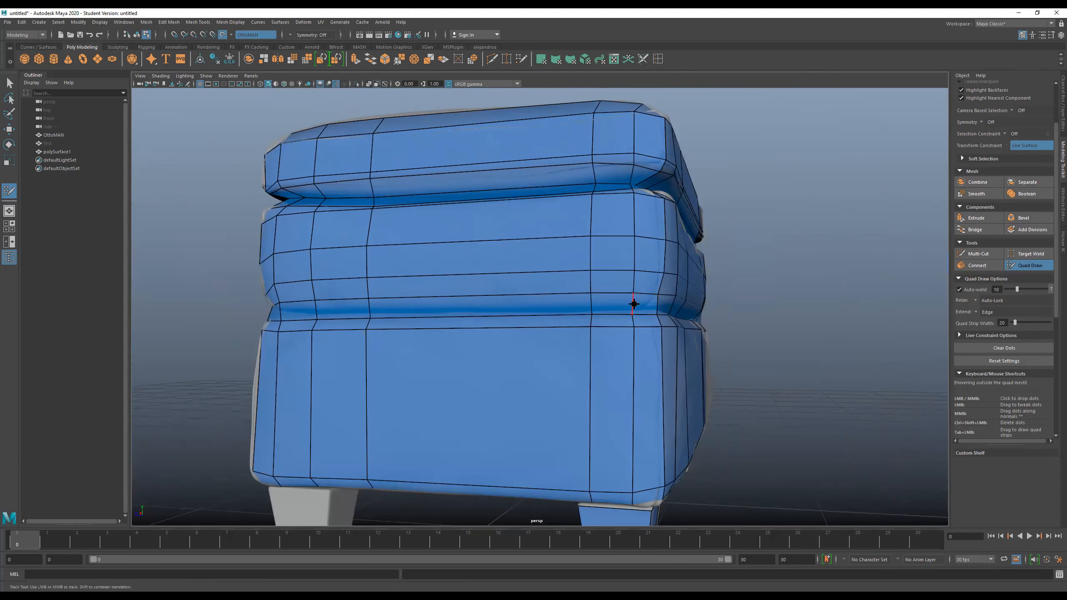
left_click(596, 303, "ctrl")
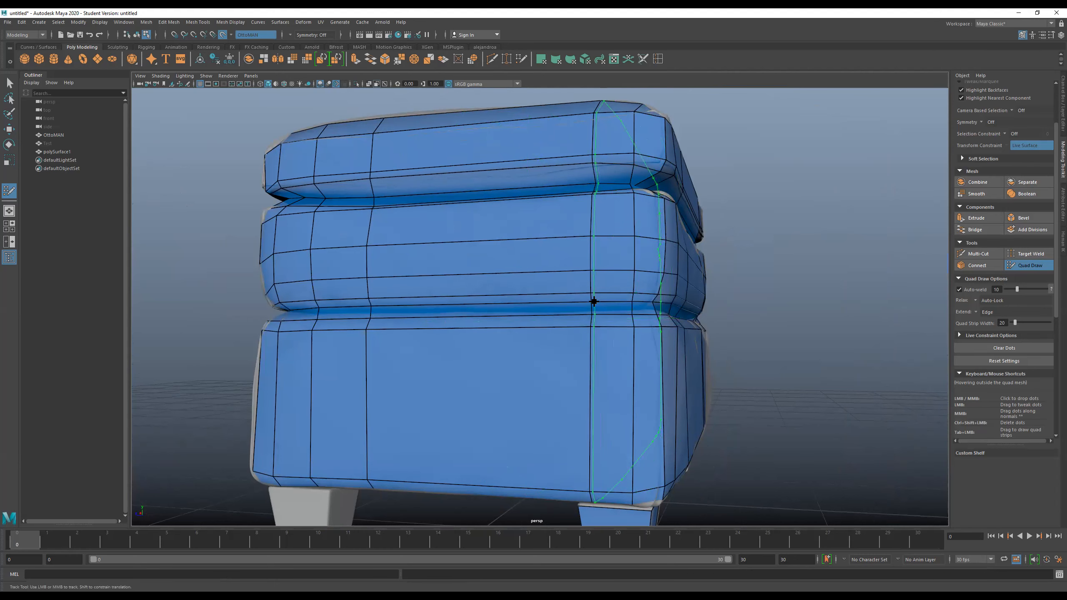
- Insert two horizontal edge loops across the tall base section between the lower seam and the bottom edge
left_click_drag(499, 313, 476, 287, "alt")
scroll(483, 294, "up", 4)
scroll(508, 286, "down", 8)
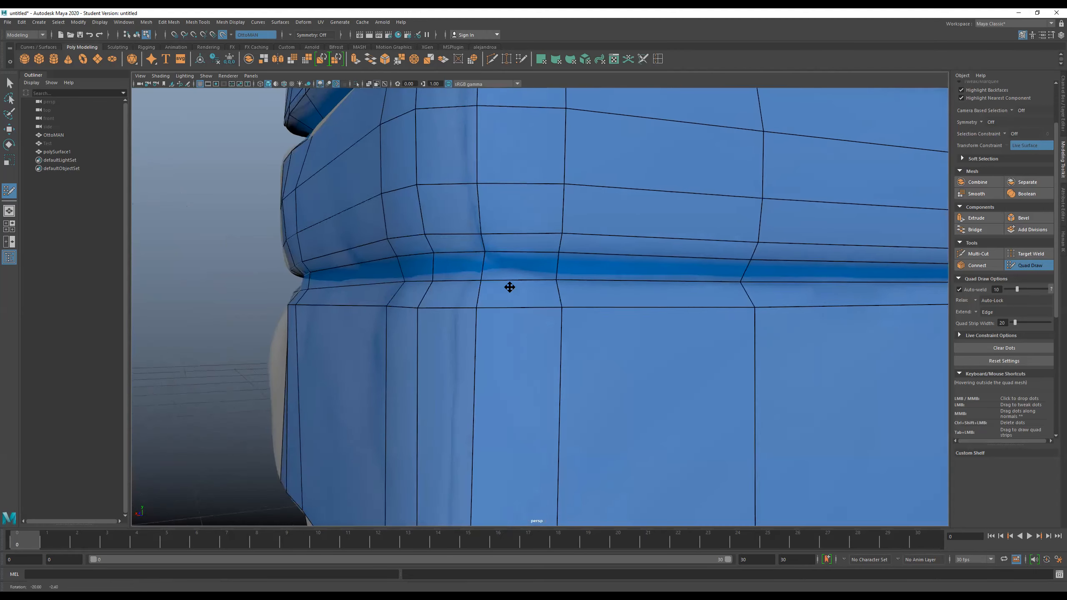
scroll(511, 287, "down", 5)
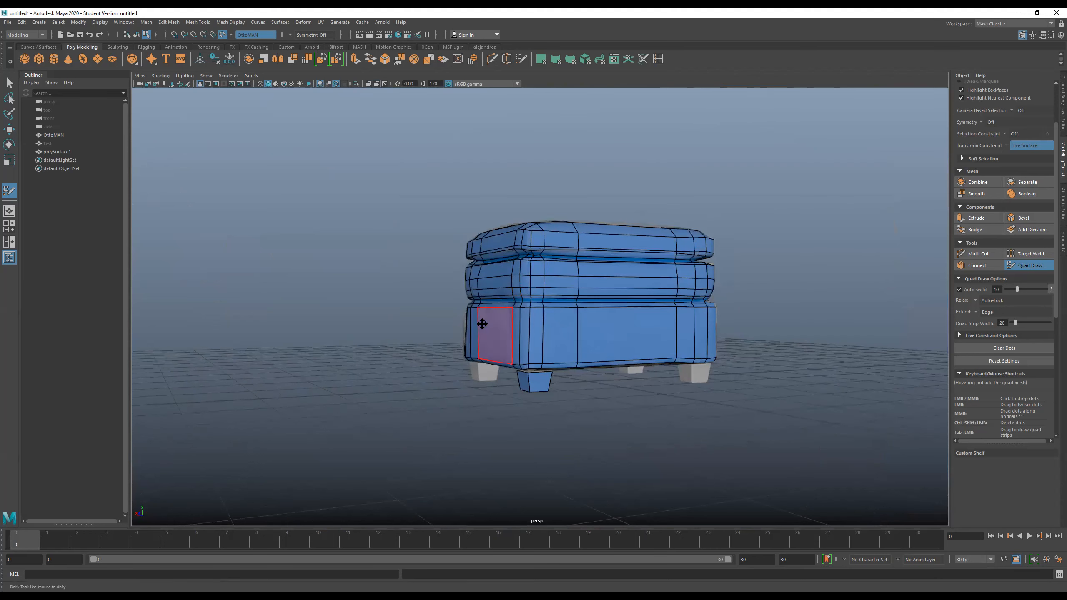
left_click_drag(482, 324, 503, 316, "alt")
scroll(565, 298, "up", 4)
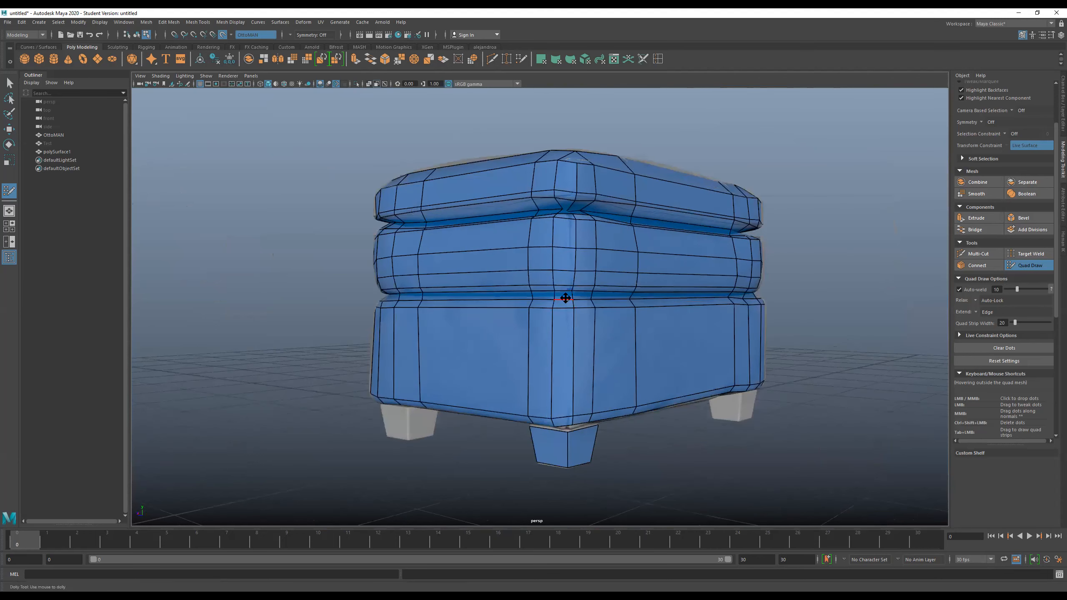
left_click_drag(582, 321, 490, 315, "alt")
mouse_move(478, 315)
left_mouse_down("alt")
mouse_move(479, 305)
mouse_move(484, 315)
left_mouse_up("alt")
right_click_drag(555, 299, 533, 335, "alt")
left_click_drag(533, 336, 563, 336, "alt")
left_click_drag(452, 368, 500, 378, "alt")
right_click_drag(500, 379, 546, 371, "alt")
- Examine the retopologized ottoman from above and from the sides, including the seams and rounded corners
middle_click_drag(570, 348, 540, 446, "alt")
left_click_drag(539, 446, 546, 441, "alt")
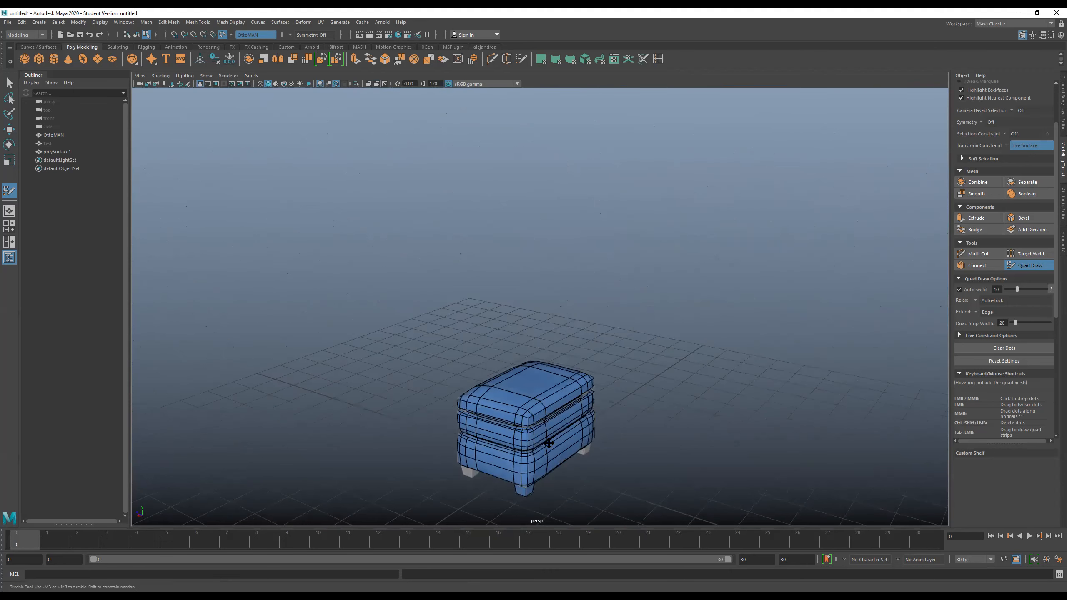
middle_click_drag(546, 440, 511, 371, "alt")
right_click_drag(511, 371, 526, 380, "alt")
middle_click_drag(525, 381, 560, 406, "alt")
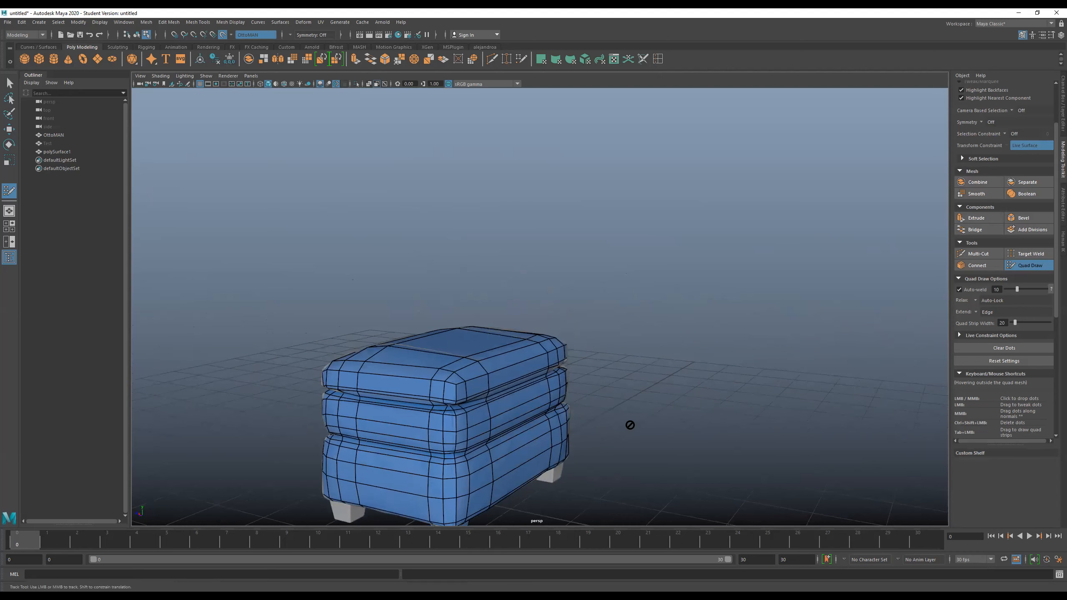
left_click_drag(536, 421, 563, 444, "alt")
right_click_drag(571, 402, 566, 441, "alt")
middle_click_drag(567, 441, 576, 357, "alt")
right_click_drag(558, 330, 576, 366, "alt")
left_click_drag(575, 326, 572, 338, "alt")
right_click_drag(572, 338, 564, 348, "alt")
middle_click_drag(566, 299, 559, 366, "alt")
left_click_drag(559, 367, 564, 329, "alt")
right_click_drag(564, 329, 540, 239, "alt")
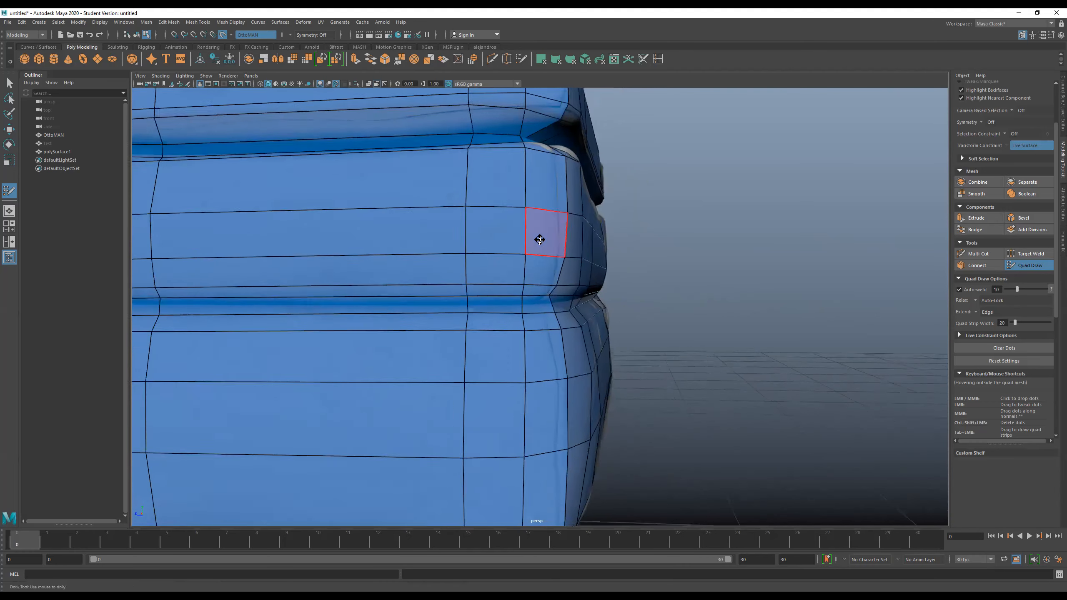
- Examine the upper seam and the rounded corners of the ottoman's retopology mesh from several angles
middle_click_drag(540, 239, 529, 381, "alt")
right_click_drag(529, 381, 550, 412, "alt")
mouse_move(550, 411)
left_mouse_down("alt")
mouse_move(590, 395)
mouse_move(572, 388)
left_mouse_up("alt")
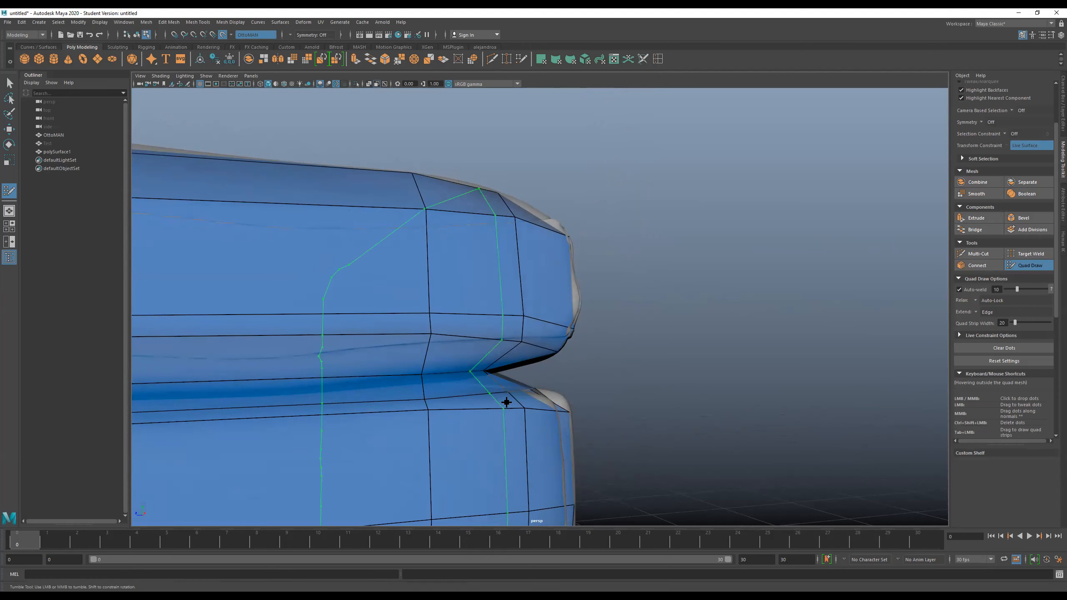
left_click_drag(634, 415, 573, 419, "alt")
middle_click_drag(573, 419, 570, 331, "alt")
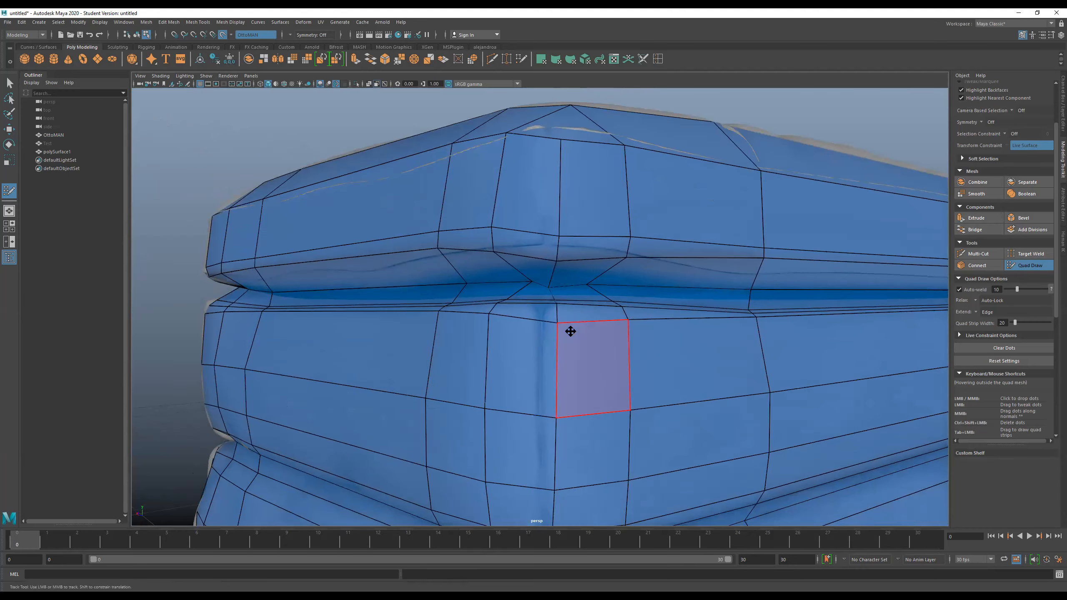
left_click_drag(319, 312, 540, 318, "alt")
middle_click_drag(540, 318, 537, 318, "alt")
mouse_move(537, 318)
left_mouse_down("alt")
mouse_move(357, 309)
mouse_move(324, 280)
left_mouse_up("alt")
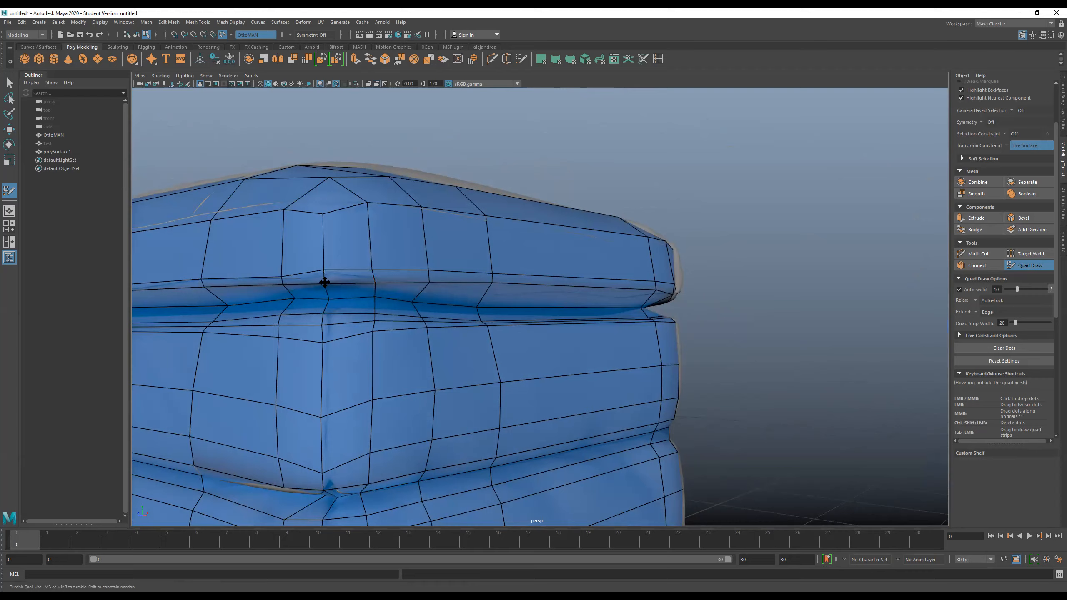
left_click_drag(469, 314, 493, 309, "alt")
right_click_drag(492, 310, 579, 311, "alt")
left_click_drag(579, 311, 580, 269, "alt")
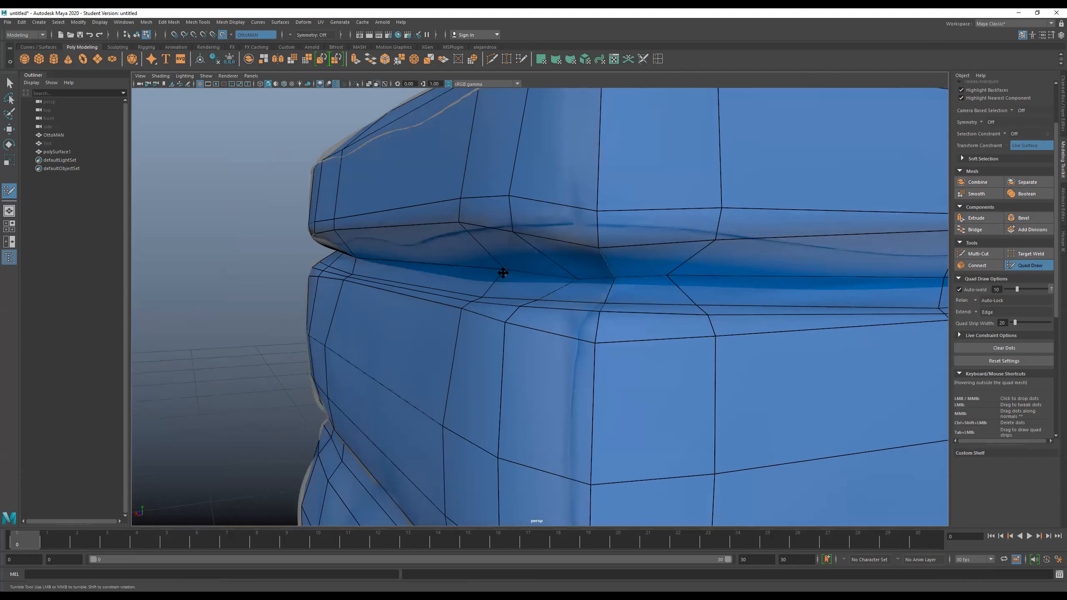
- Insert a horizontal edge loop inside the upper seam's recess, running around the corner
left_click_drag(505, 277, 603, 284, "alt")
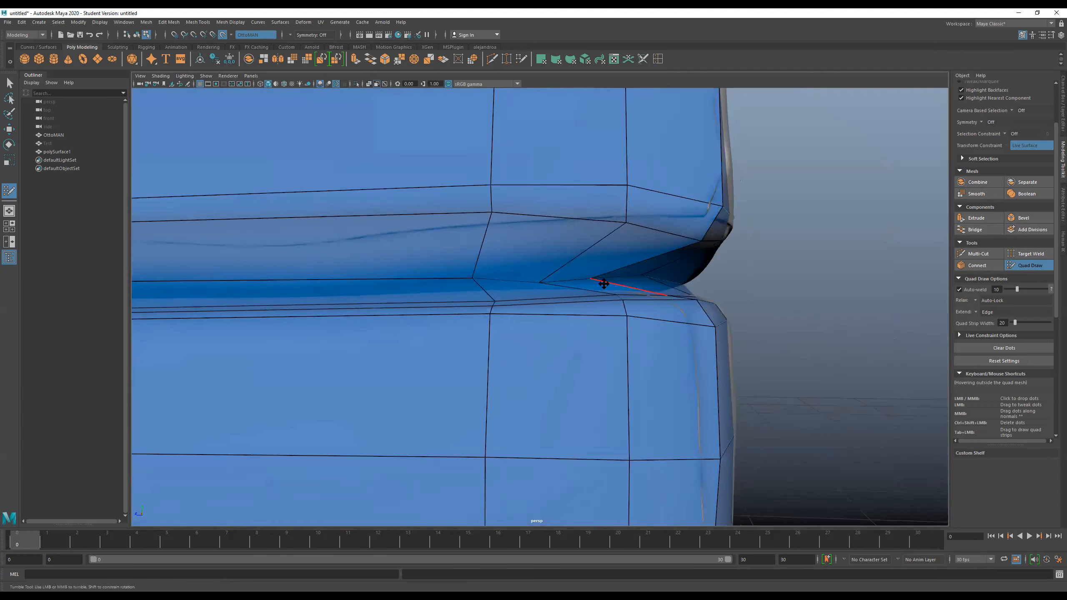
left_click(476, 270, "ctrl")
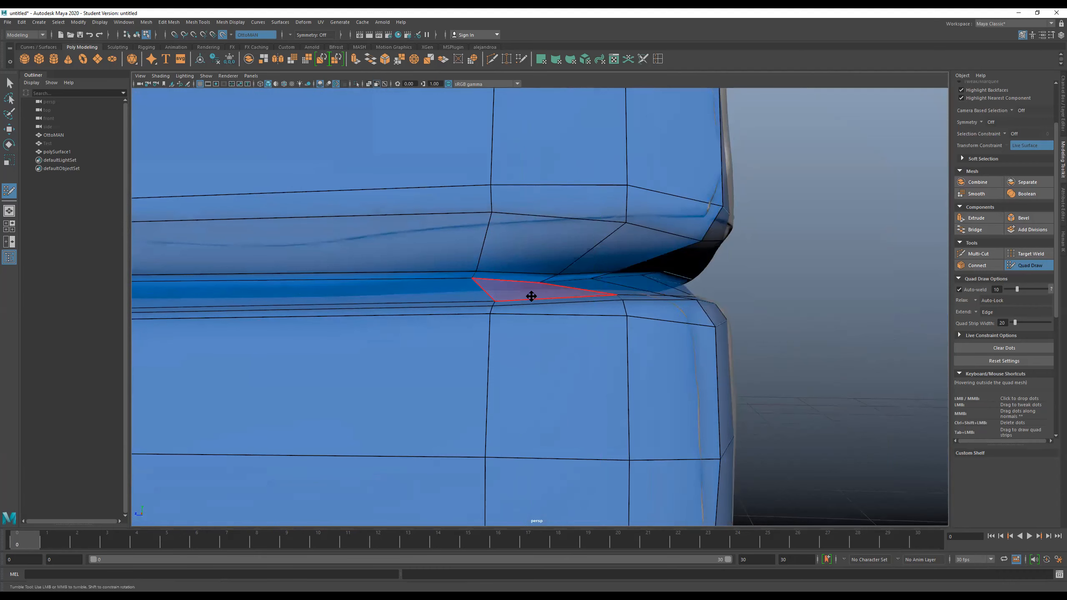
left_click_drag(547, 297, 543, 295, "alt")
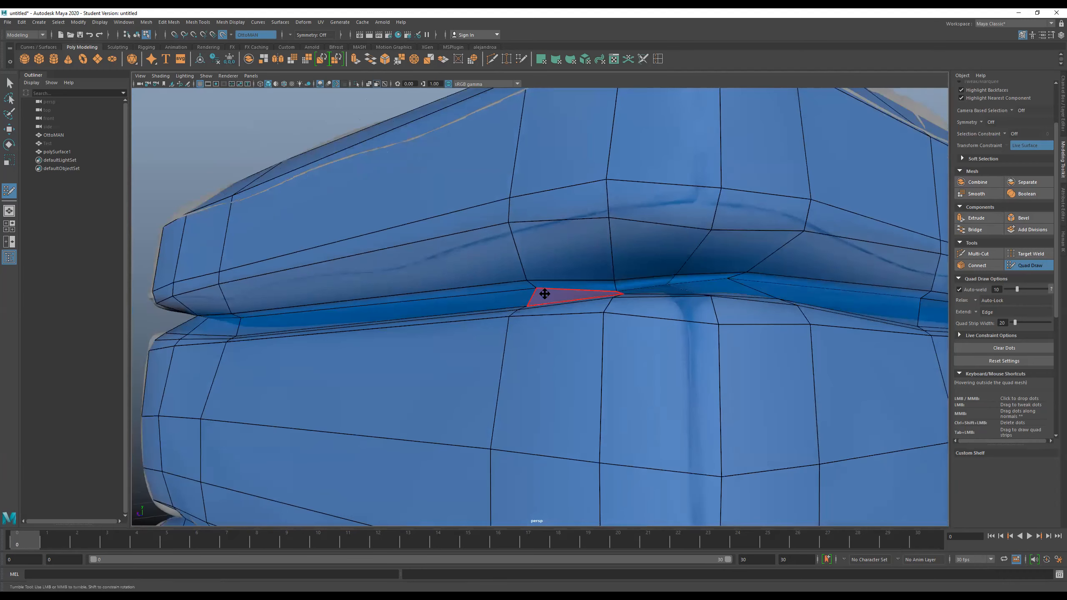
left_click(544, 307, "ctrl")
- Insert a horizontal edge loop inside the recess of the lower seam around the ottoman
scroll(544, 319, "down", 5)
mouse_move(544, 325)
left_mouse_down("alt")
mouse_move(569, 357)
mouse_move(576, 307)
mouse_move(602, 300)
mouse_move(594, 307)
mouse_move(655, 312)
mouse_move(581, 312)
mouse_move(638, 291)
left_mouse_up("alt")
scroll(609, 311, "up", 8)
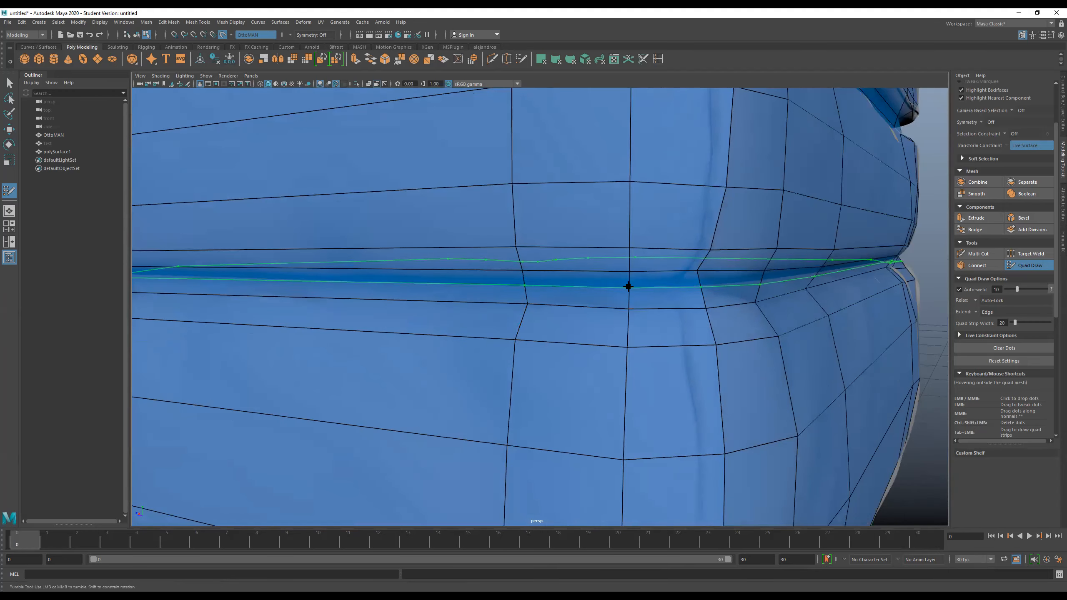
left_click_drag(546, 323, 609, 327, "alt")
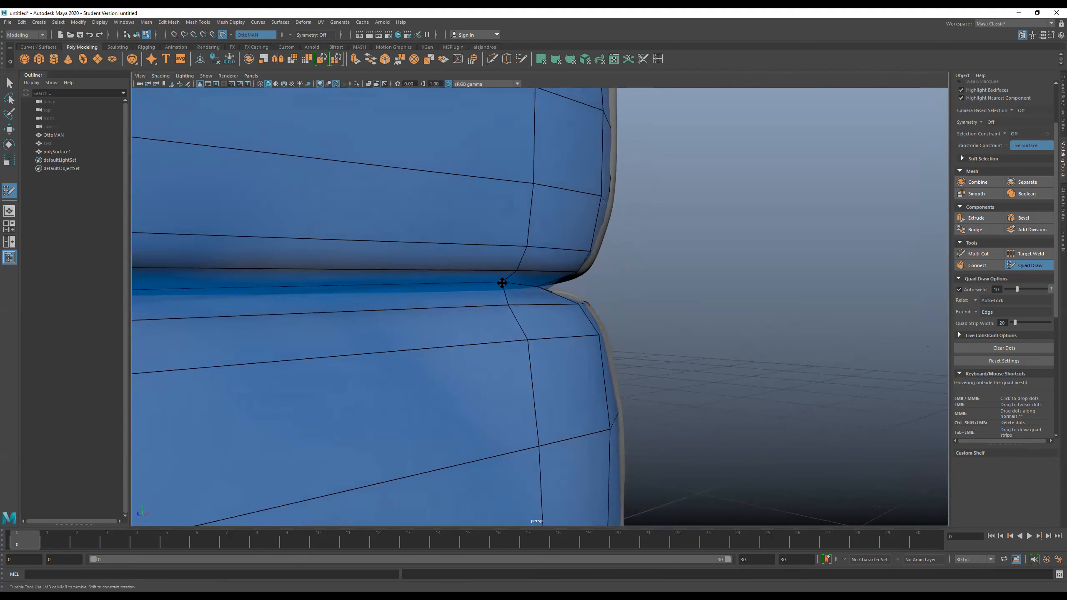
left_click_drag(526, 298, 505, 295, "alt")
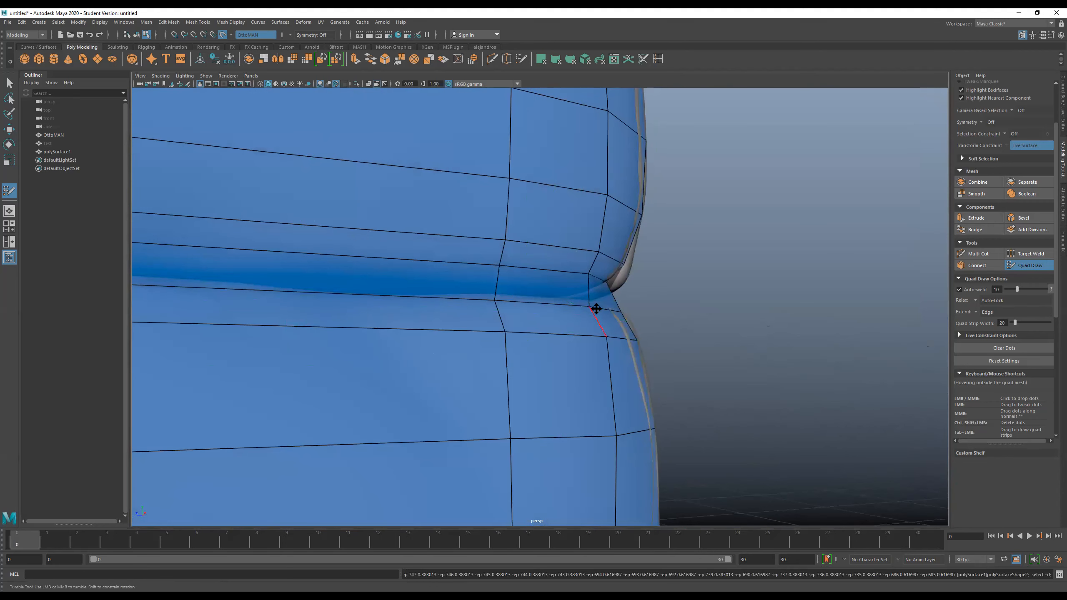
mouse_move(628, 297)
left_mouse_down("alt")
mouse_move(552, 302)
mouse_move(514, 319)
mouse_move(589, 324)
left_mouse_up("alt")
- Reposition the misplaced vertices where the lower seam wraps around the corner, undoing the stray Quad Draw dot
scroll(552, 308, "down", 3)
scroll(513, 314, "up", 2)
scroll(512, 313, "down", 5)
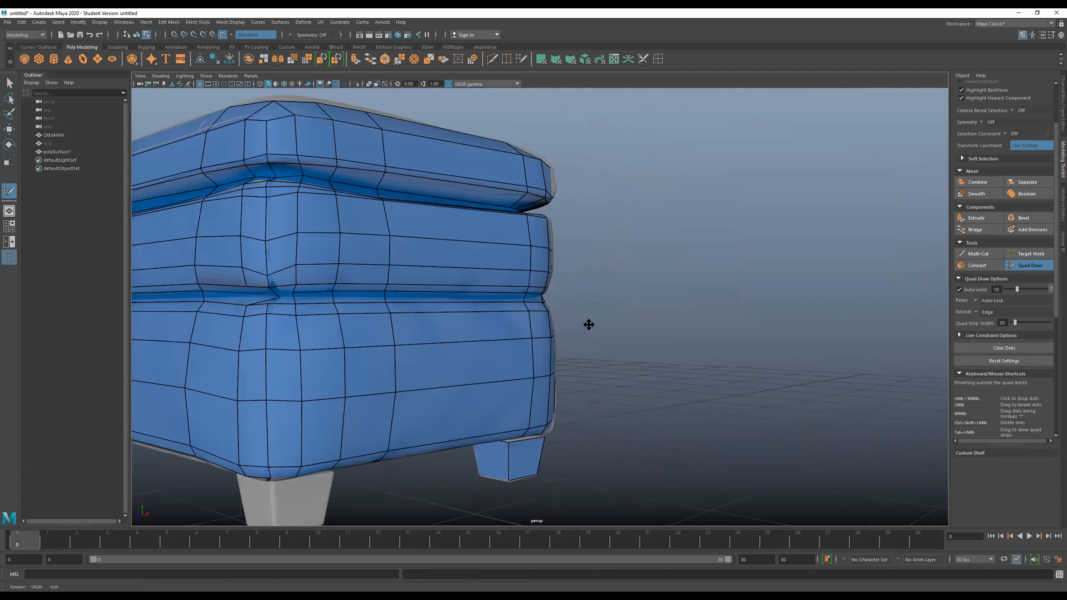
scroll(417, 321, "down", 3)
scroll(457, 307, "up", 8)
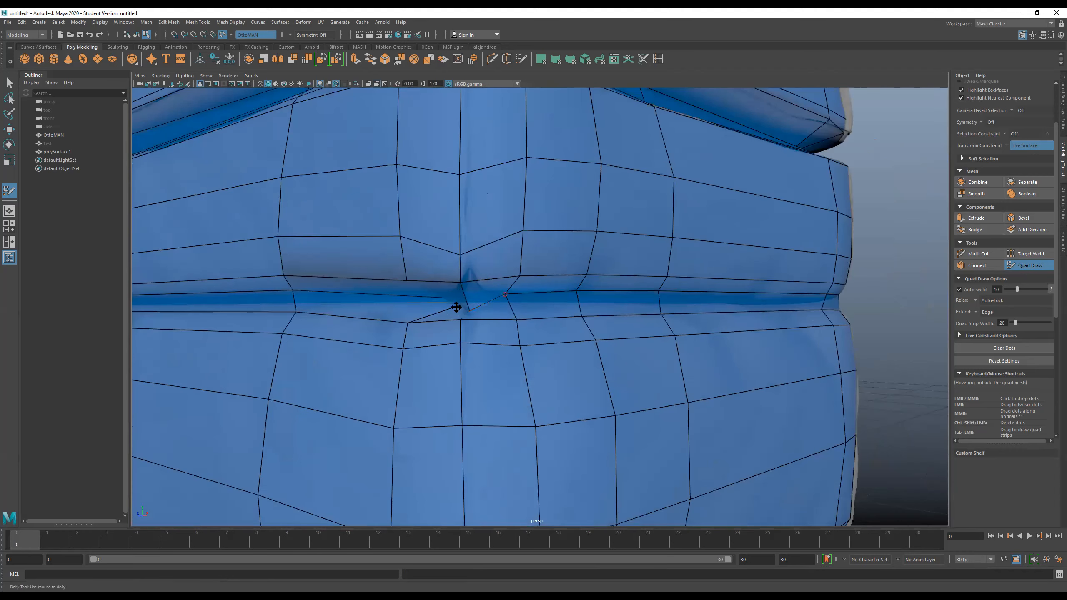
left_click_drag(452, 305, 428, 303, "alt")
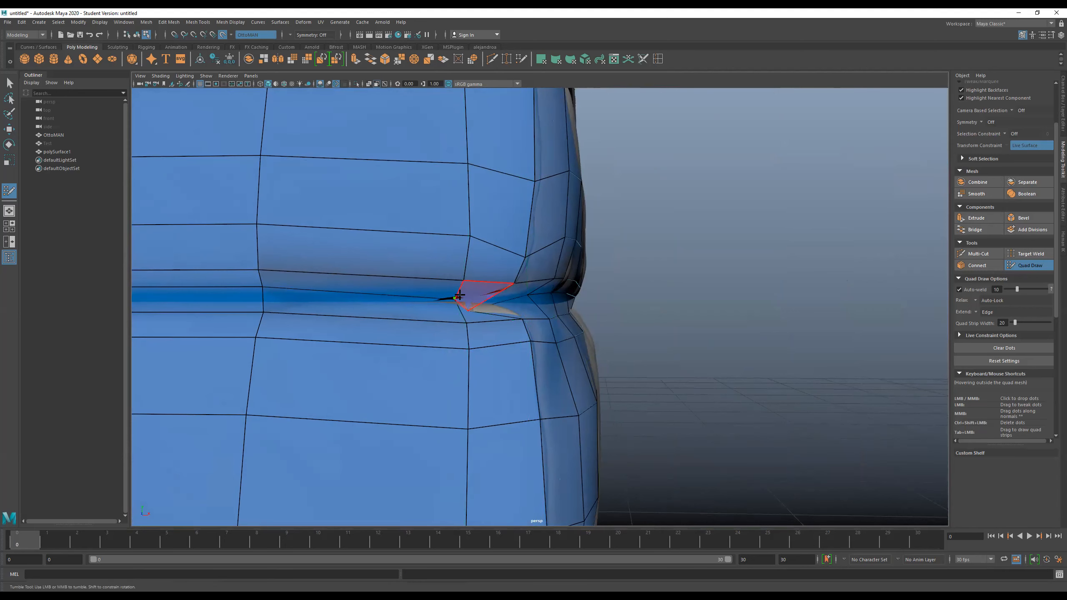
key("ctrl+z")
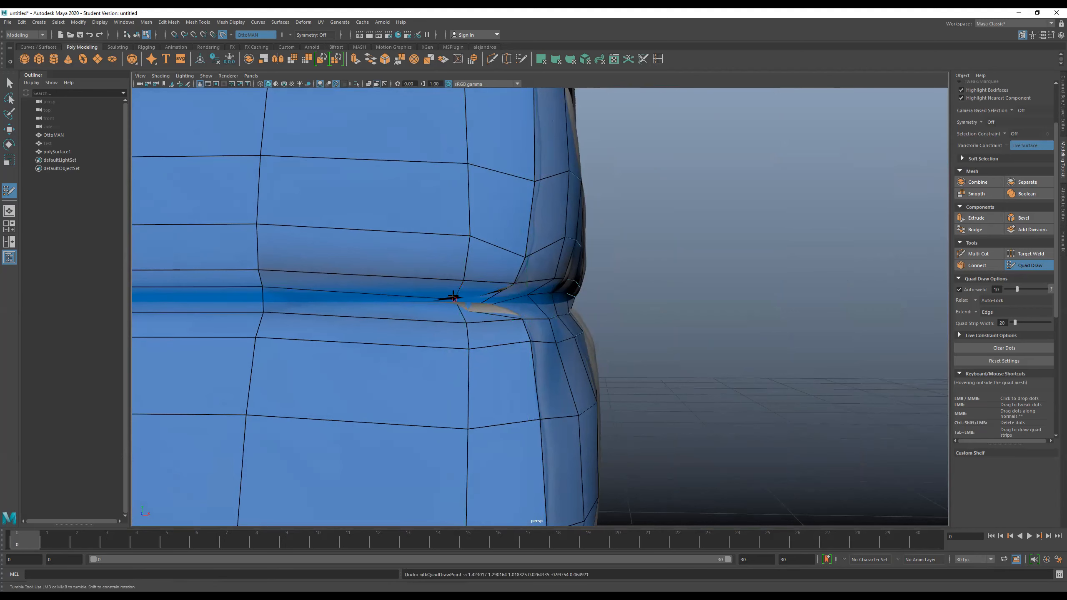
left_click_drag(510, 315, 481, 309, "alt")
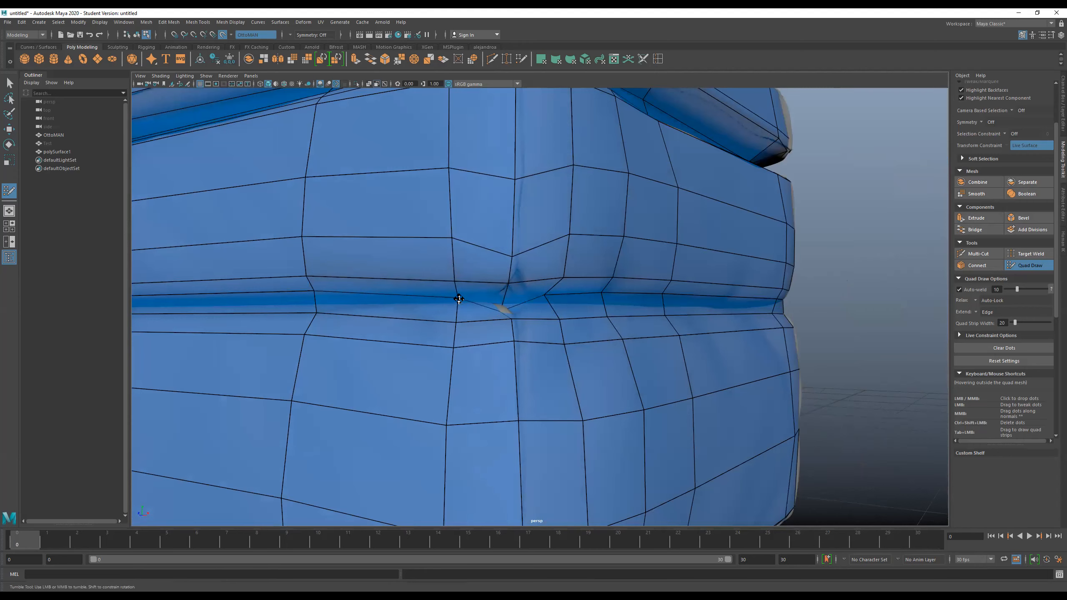
left_click_drag(506, 313, 497, 299, "alt")
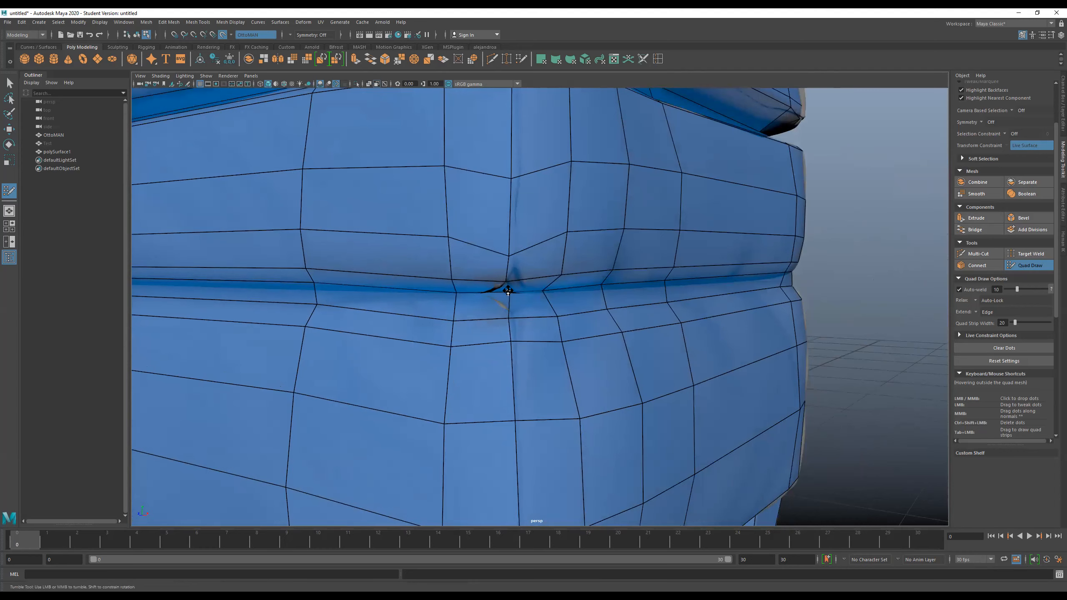
left_click_drag(525, 294, 497, 295, "alt")
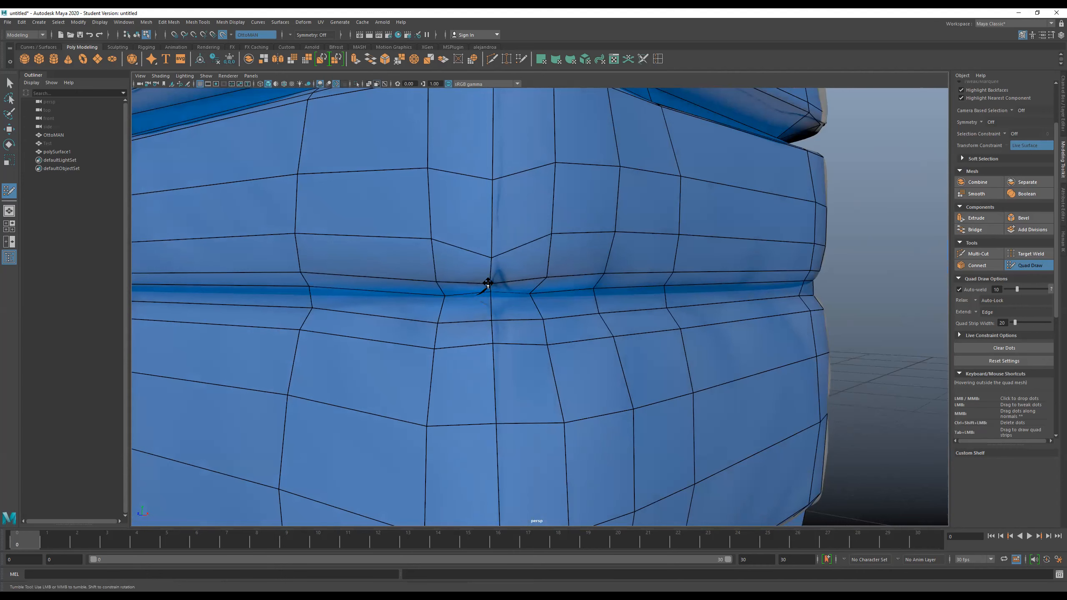
mouse_move(492, 259)
left_mouse_down()
mouse_move(491, 245)
mouse_move(490, 288)
mouse_move(507, 317)
mouse_move(474, 304)
mouse_move(574, 308)
mouse_move(499, 300)
mouse_move(469, 310)
left_mouse_up()
- Close the remaining gap at the lower seam's corner and align its vertices with the crease
scroll(489, 274, "down", 4)
scroll(499, 300, "down", 4)
scroll(475, 316, "up", 5)
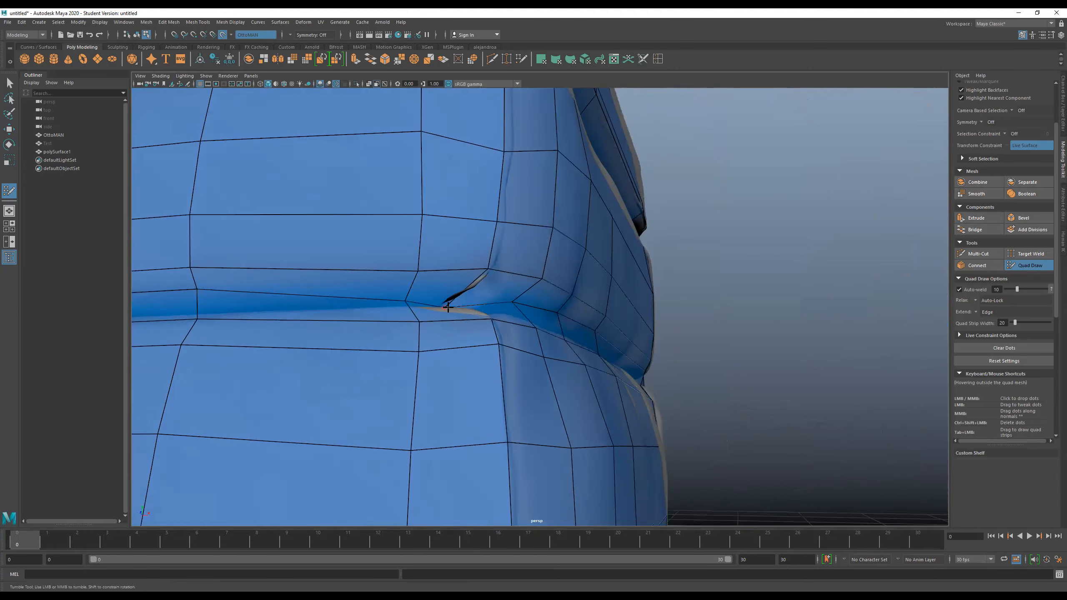
middle_click_drag(446, 307, 461, 298)
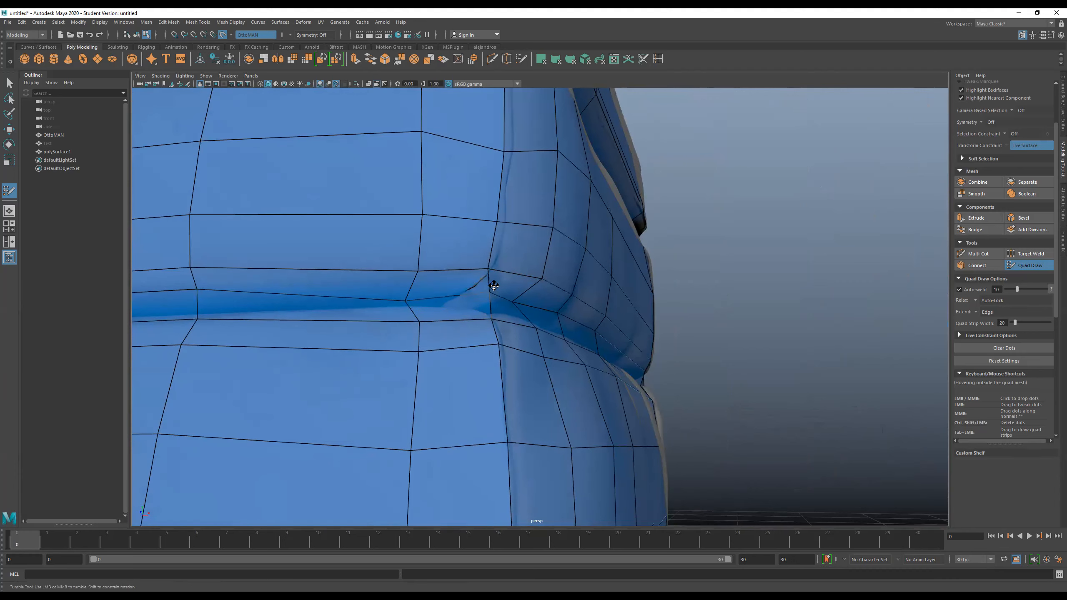
mouse_move(499, 285)
left_mouse_down("alt")
mouse_move(469, 295)
mouse_move(487, 291)
mouse_move(508, 310)
mouse_move(530, 298)
left_mouse_up("alt")
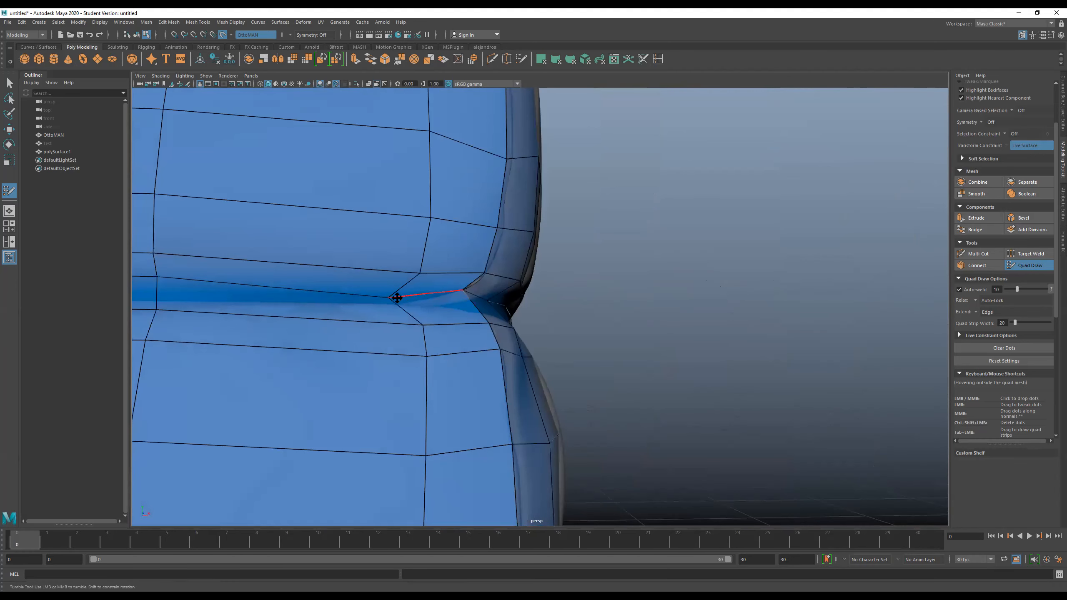
mouse_move(415, 295)
left_mouse_down("alt")
mouse_move(508, 305)
mouse_move(432, 289)
mouse_move(424, 302)
mouse_move(362, 298)
mouse_move(373, 307)
mouse_move(398, 300)
left_mouse_up("alt")
right_click_drag(397, 300, 426, 322, "alt")
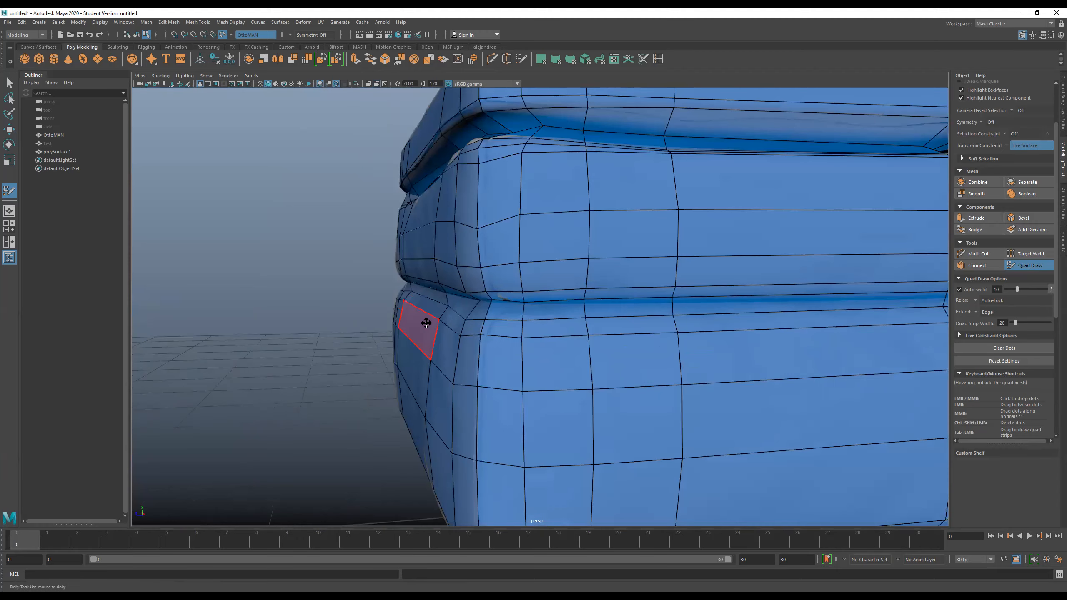
- Insert another horizontal edge loop tight inside the lower seam
left_click_drag(458, 329, 476, 317, "alt")
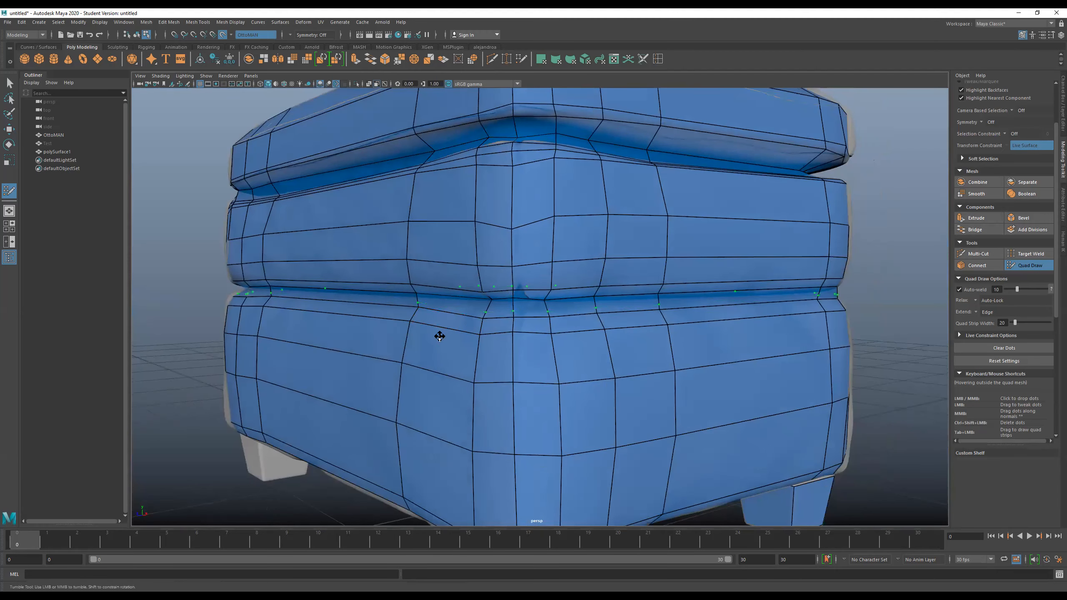
left_click_drag(417, 338, 484, 316, "alt")
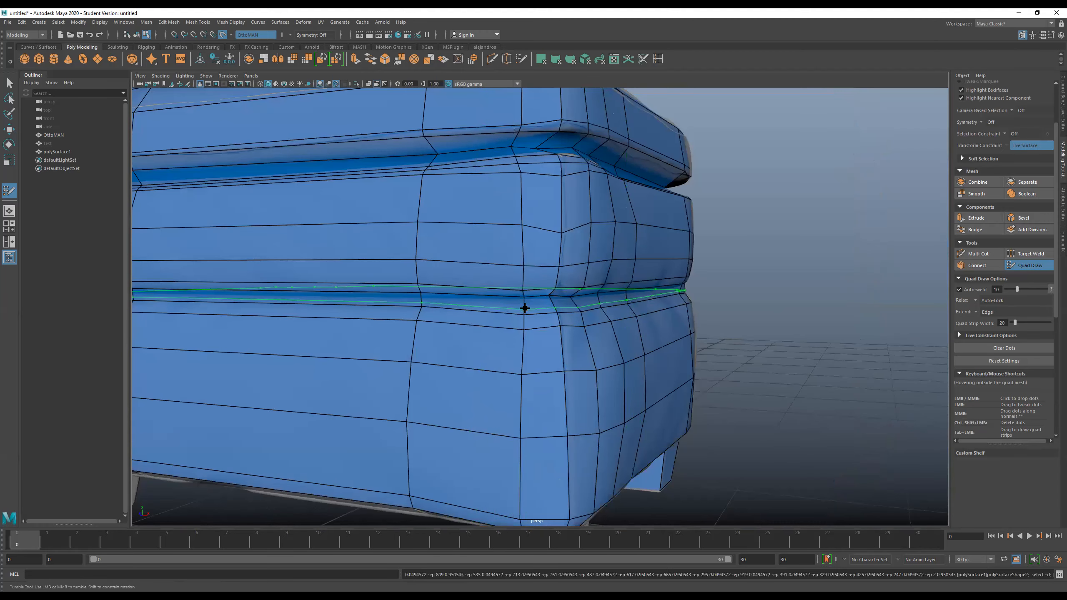
mouse_move(656, 347)
left_mouse_down("alt")
mouse_move(681, 347)
mouse_move(670, 346)
left_mouse_up("alt")
right_click_drag(669, 346, 614, 357, "alt")
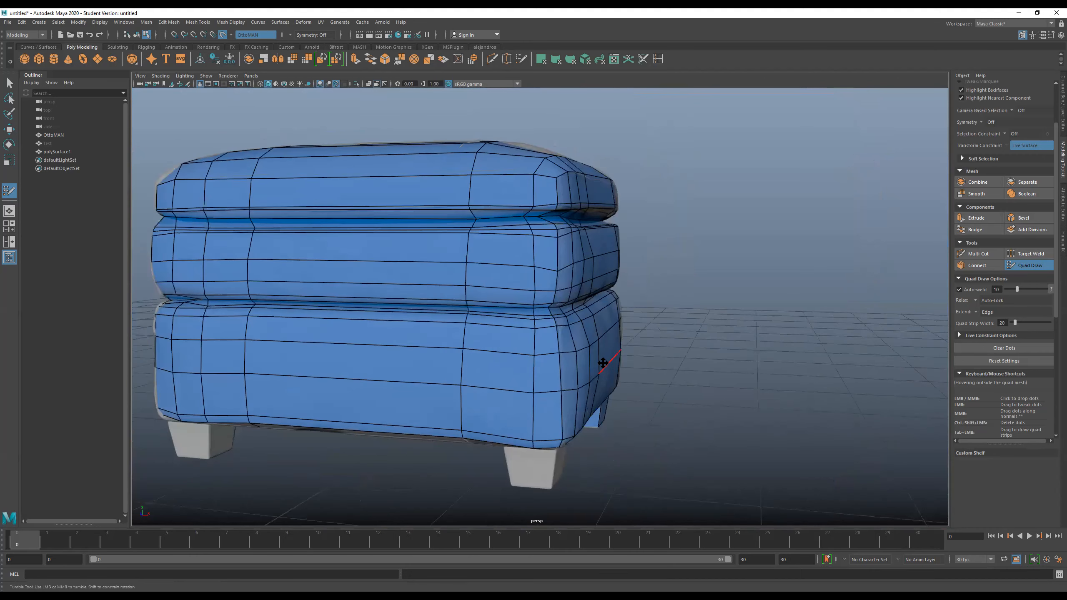
- Examine the retopologized ottoman on all sides, checking the seam loops, corners and spacing of the quads
middle_click_drag(614, 357, 608, 327, "alt")
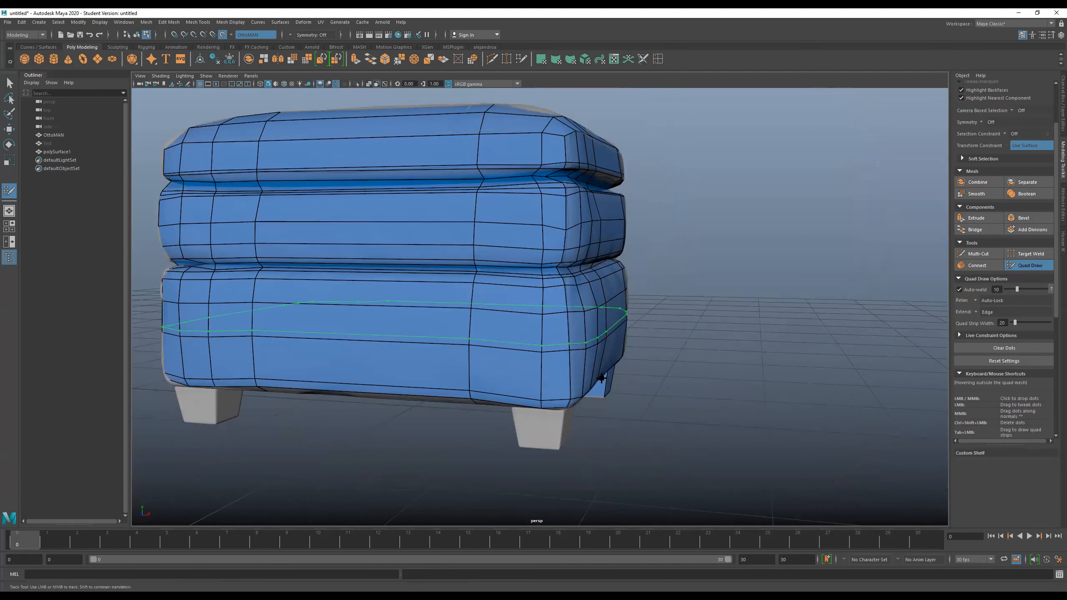
left_click_drag(595, 446, 462, 417, "alt")
right_click_drag(462, 418, 522, 431, "alt")
left_click_drag(521, 432, 553, 416, "alt")
middle_click_drag(553, 416, 555, 428, "alt")
right_click_drag(555, 429, 559, 417, "alt")
left_click_drag(559, 416, 567, 409, "alt")
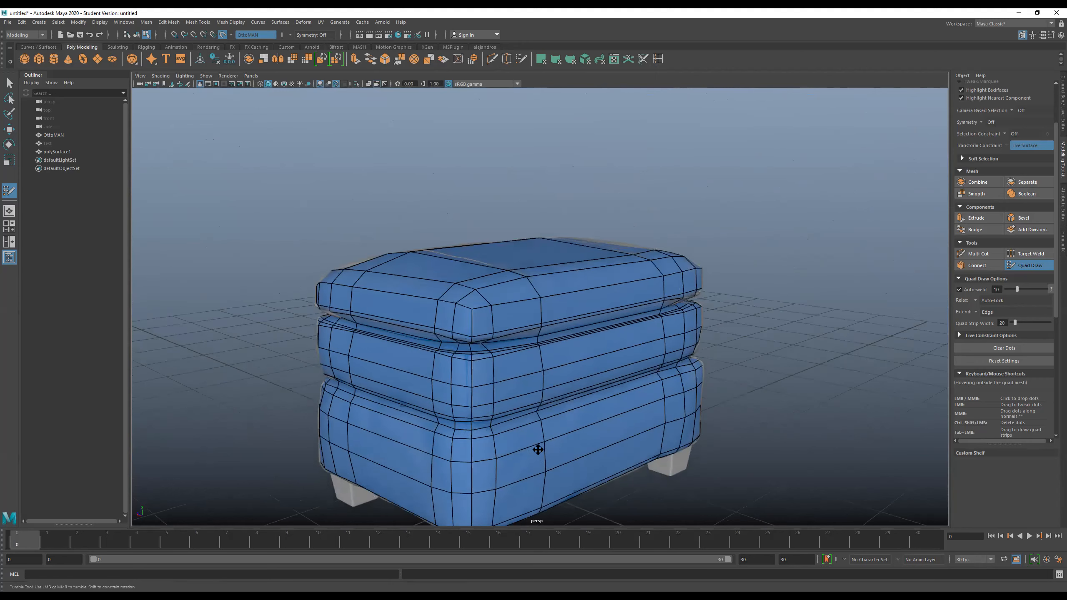
middle_click_drag(538, 448, 559, 377, "alt")
left_click_drag(558, 376, 498, 371, "alt")
middle_click_drag(498, 367, 458, 368, "alt")
mouse_move(510, 378)
left_mouse_down("alt")
mouse_move(538, 396)
mouse_move(502, 393)
left_mouse_up("alt")
scroll(508, 380, "down", 3)
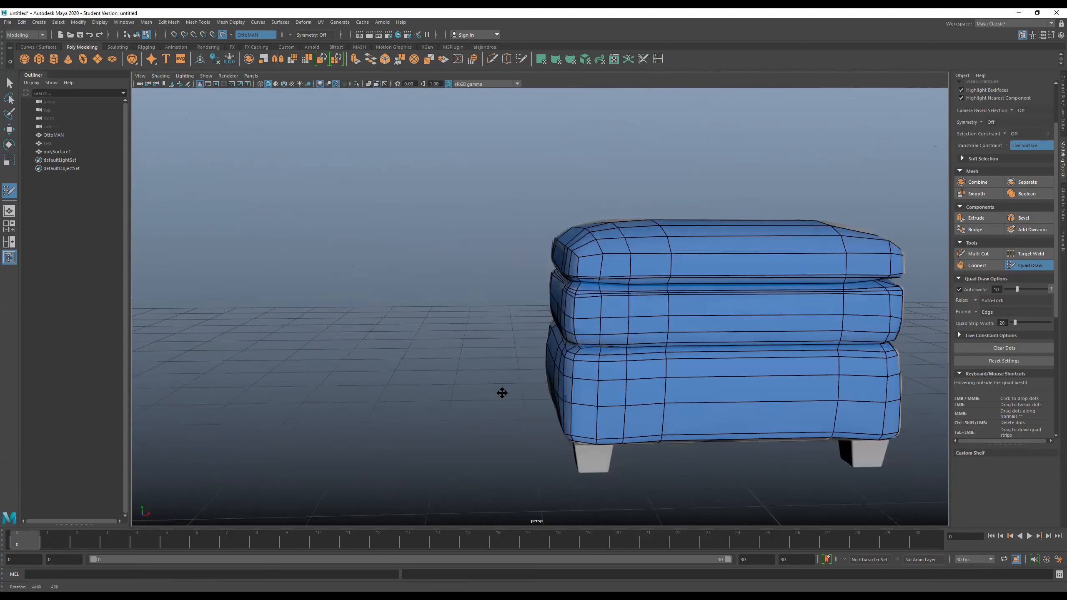
middle_click_drag(533, 393, 482, 395, "alt")
left_click_drag(562, 392, 483, 390, "alt")
middle_click_drag(710, 395, 540, 393, "alt")
left_click_drag(541, 394, 485, 395, "alt")
middle_click_drag(683, 395, 454, 389, "alt")
mouse_move(555, 394)
left_mouse_down("alt")
mouse_move(545, 400)
mouse_move(552, 408)
left_mouse_up("alt")
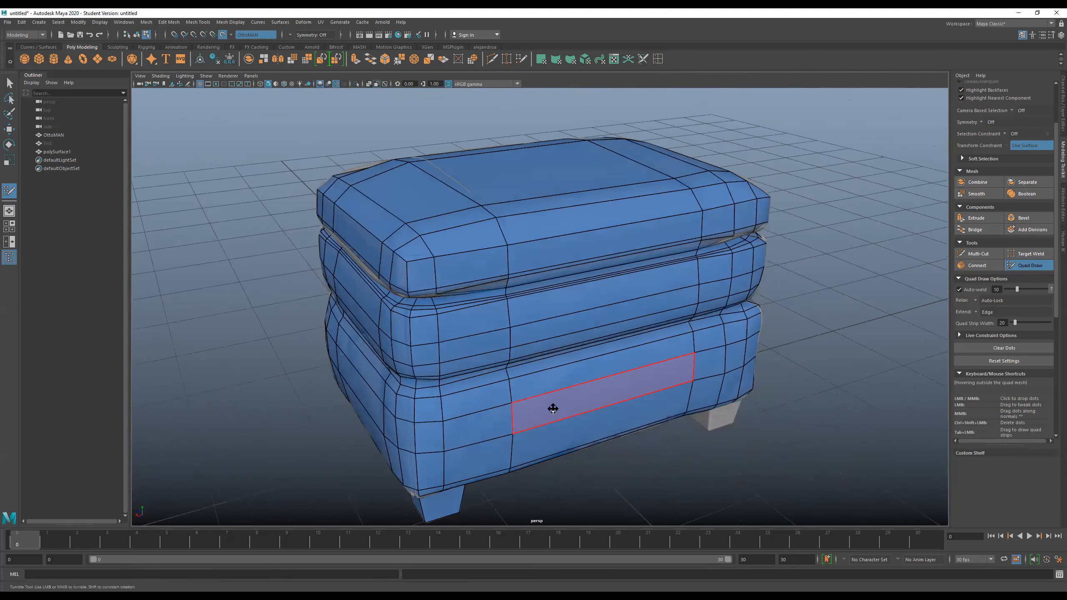
- Insert a vertical edge loop through the middle of the short sides and another through the middle of the long sides
scroll(552, 408, "down", 1)
left_click_drag(482, 404, 360, 290, "alt")
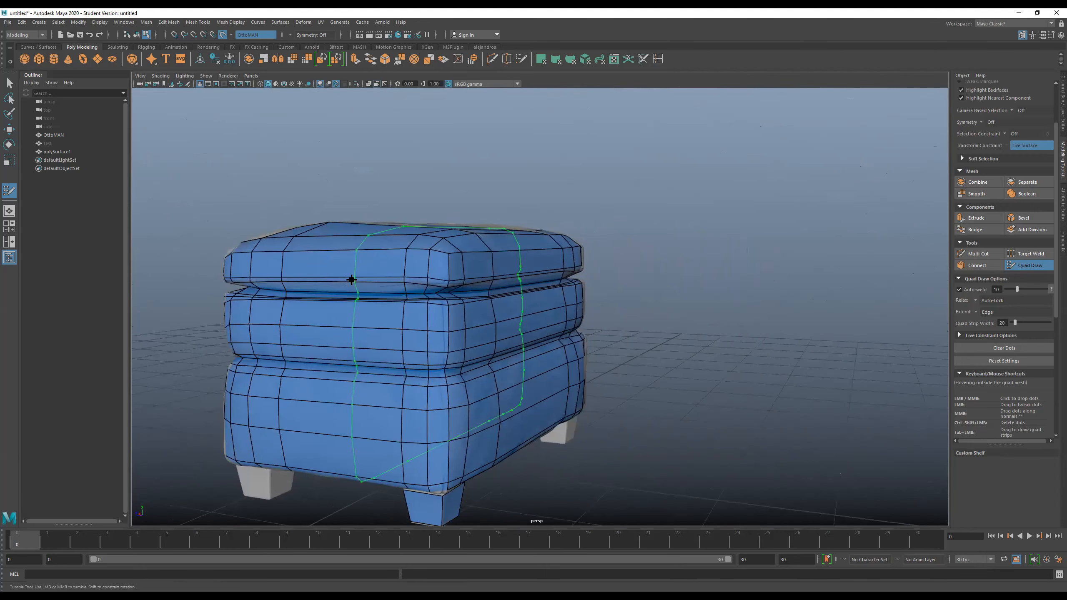
left_click(346, 280, "ctrl")
left_click_drag(638, 317, 588, 327, "alt")
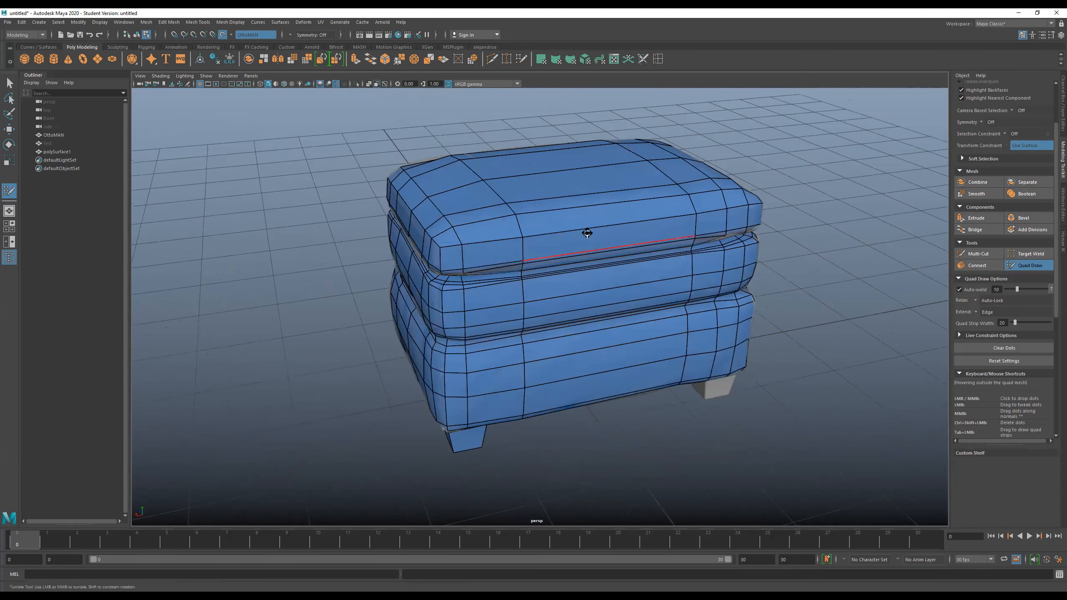
left_click(611, 212, "ctrl")
- Examine the denser mesh from the corners, the underside with the legs, and above
mouse_move(626, 327)
left_mouse_down("alt")
mouse_move(607, 305)
mouse_move(544, 327)
left_mouse_up("alt")
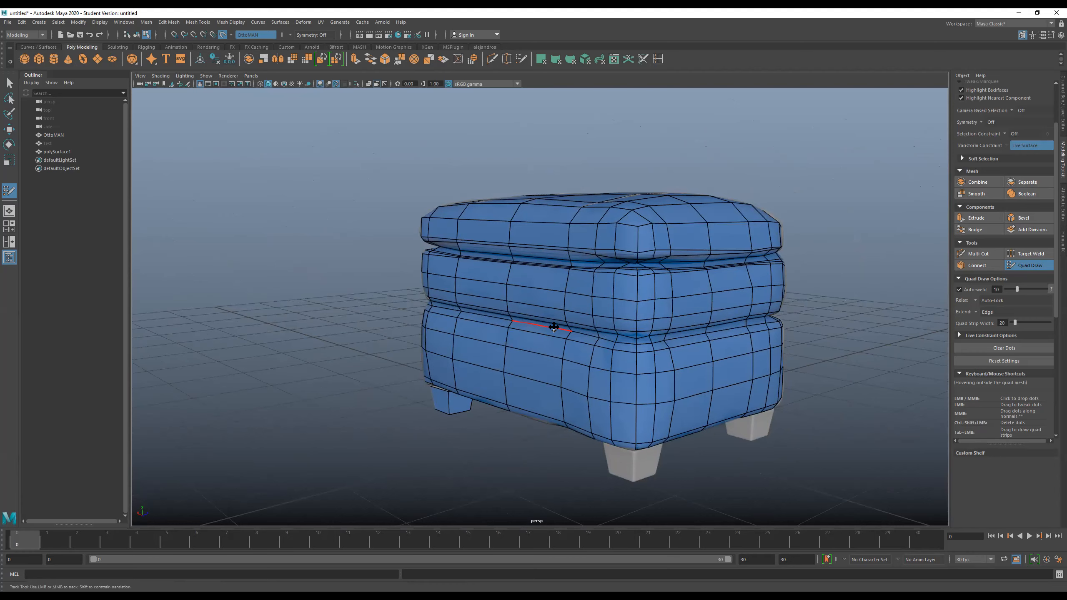
left_click_drag(532, 343, 620, 356, "alt")
left_click_drag(561, 350, 627, 388, "alt")
middle_click_drag(626, 388, 511, 404, "alt")
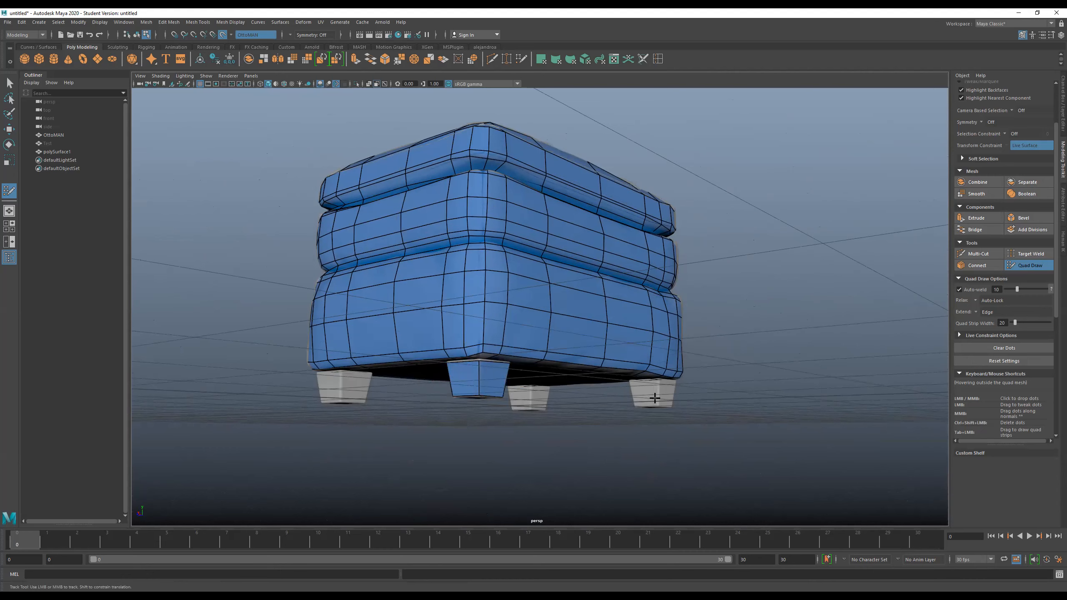
left_click_drag(689, 389, 659, 384, "alt")
right_click_drag(659, 384, 648, 364, "alt")
left_click_drag(648, 363, 638, 350, "alt")
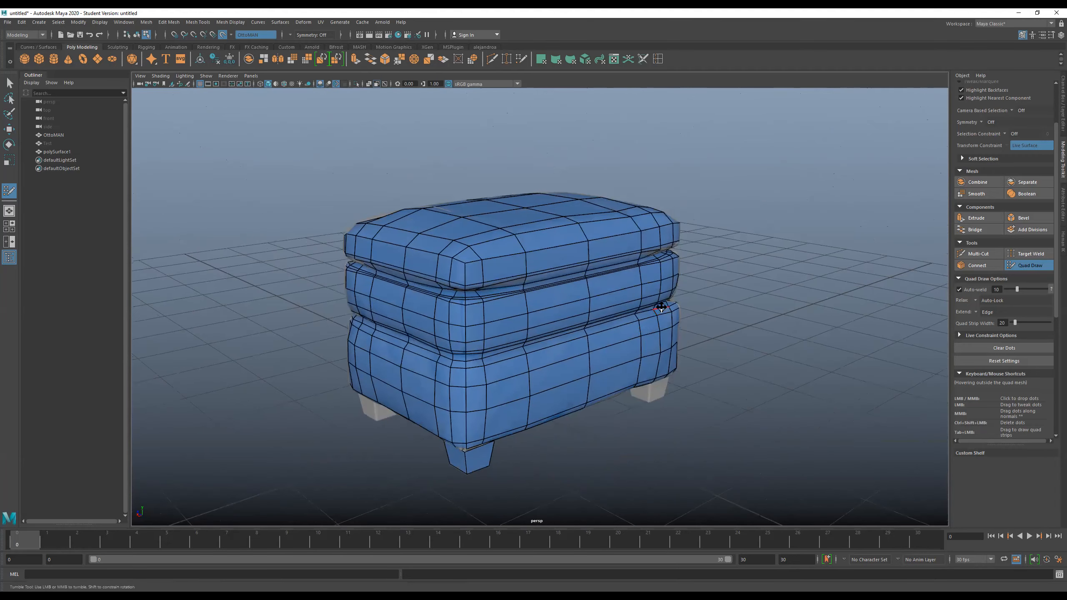